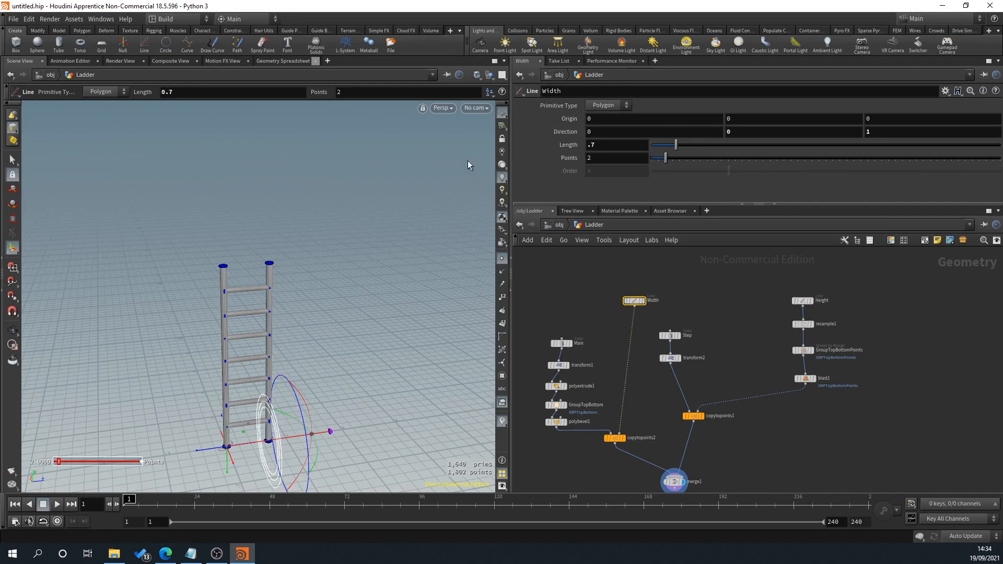
Step: Try a longer maximum segment length of about 0.826 on the resample1 node and undo it
alt+middle_drag(308, 320, 314, 292)
alt+scroll(314, 292, up, 5)
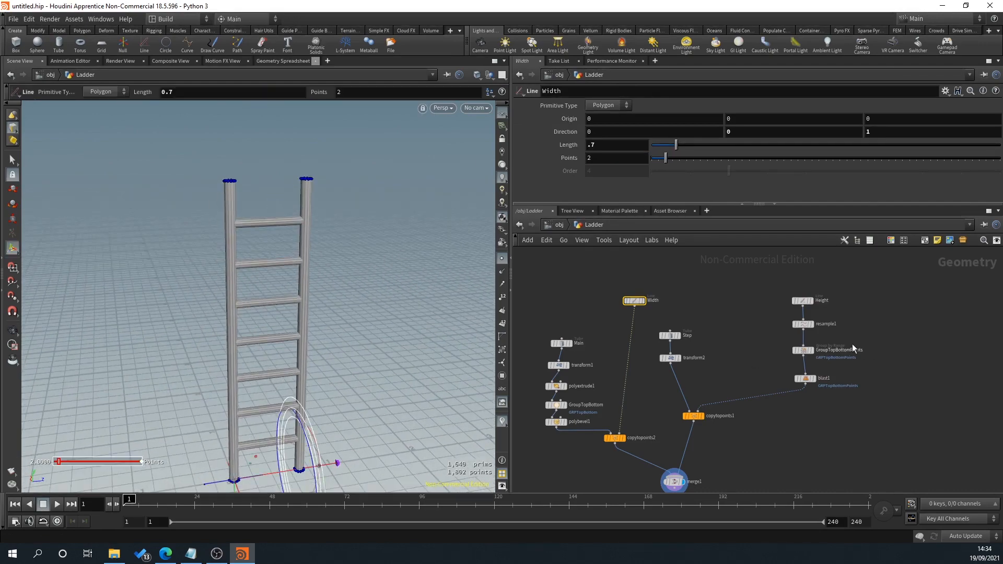
click(802, 323)
drag(662, 181, 709, 180)
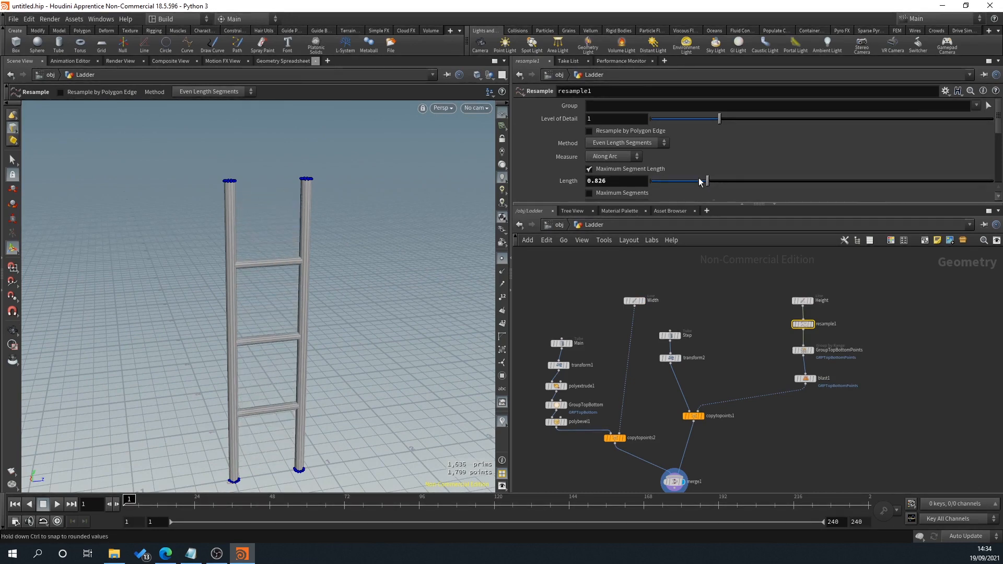
key(ctrl+z)
scroll(199, 205, up, 2)
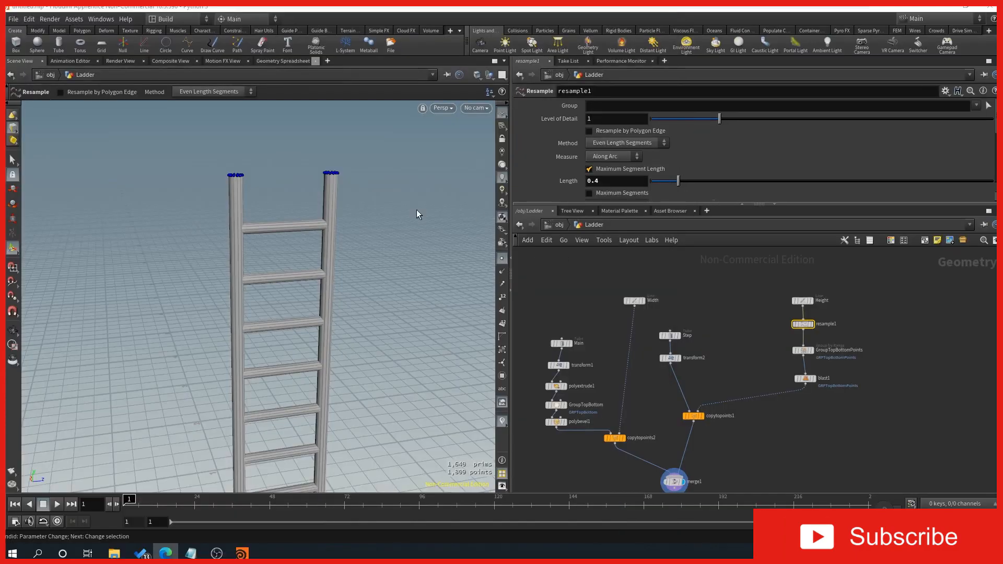
Step: Move the Step and transform2 nodes together so they sit above copytopoints1
middle_drag(817, 474, 816, 398)
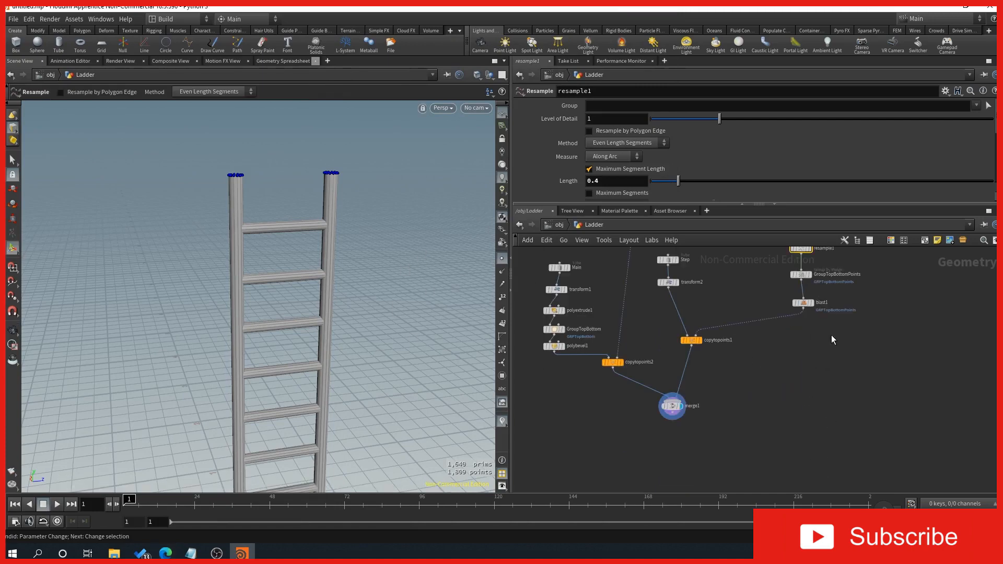
middle_drag(817, 303, 732, 364)
scroll(731, 364, down, 1)
scroll(729, 342, up, 4)
middle_drag(785, 310, 784, 335)
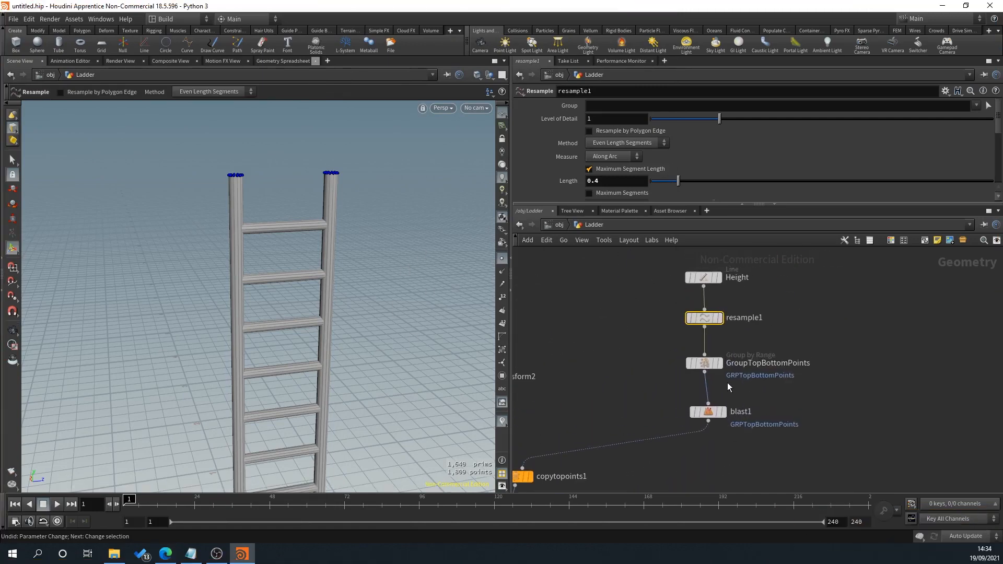
scroll(727, 382, down, 4)
middle_drag(701, 380, 790, 358)
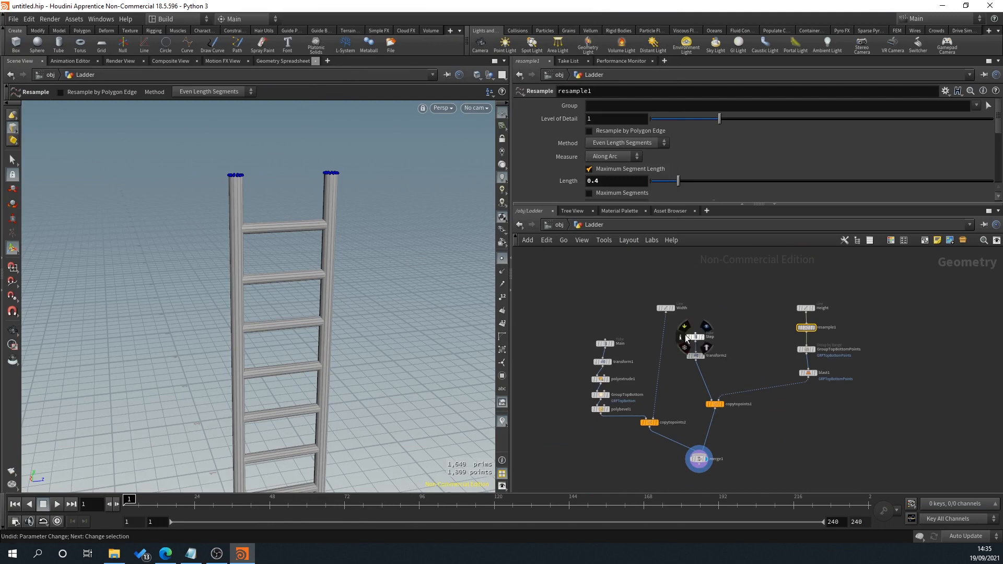
drag(685, 324, 717, 353)
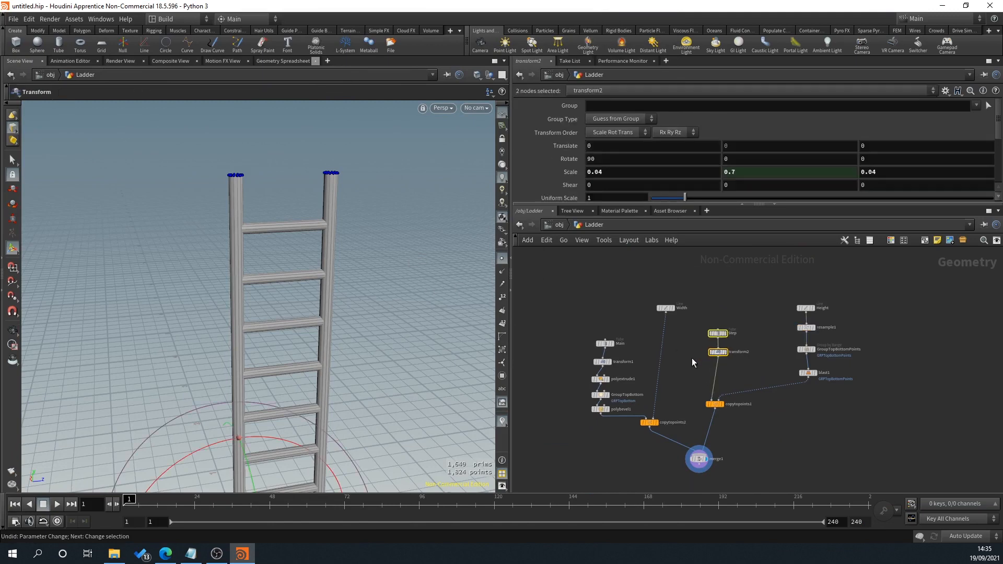
Step: Enclose the five post nodes, from Main to polybevel1, in a network box
scroll(691, 358, up, 2)
scroll(573, 308, down, 2)
drag(558, 298, 622, 412)
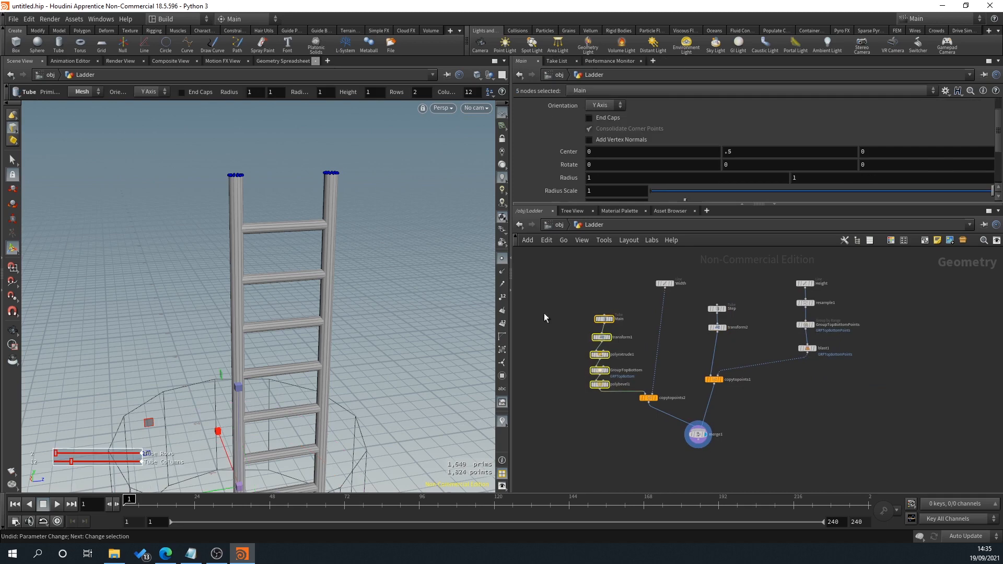
click(925, 246)
scroll(579, 318, up, 2)
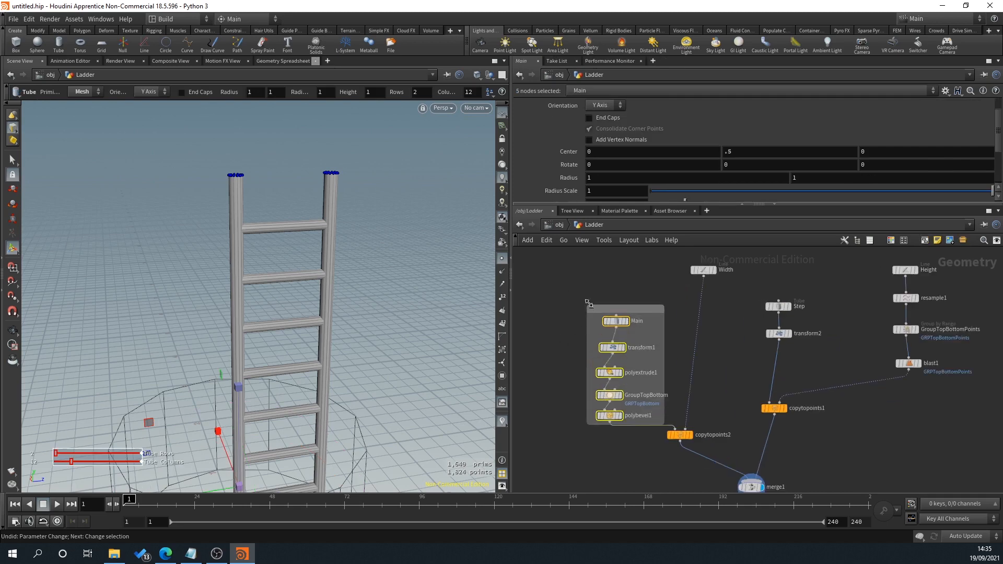
Step: Enlarge the network box around the post nodes and move it away from the Width node
drag(589, 303, 564, 280)
drag(582, 424, 582, 446)
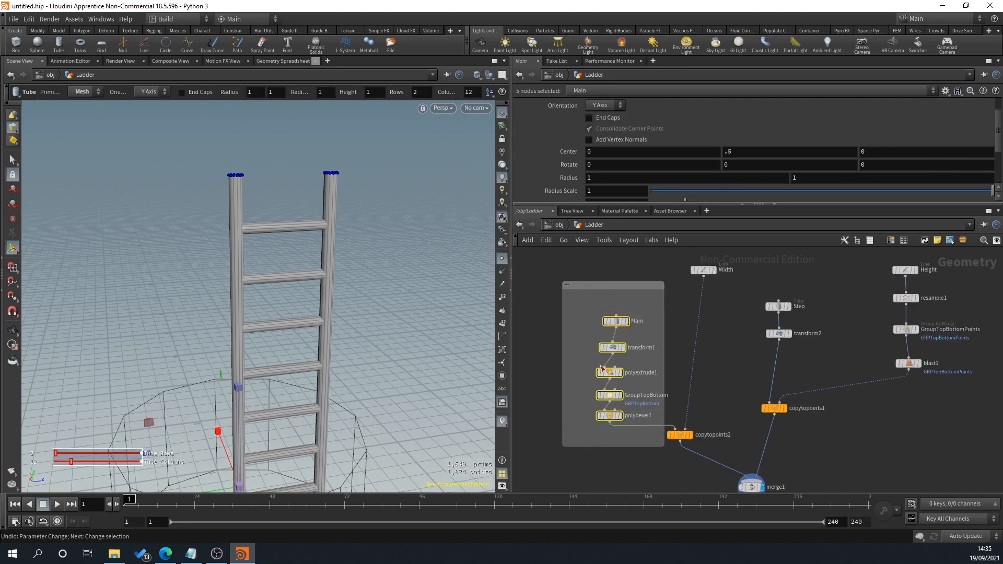
drag(601, 287, 575, 274)
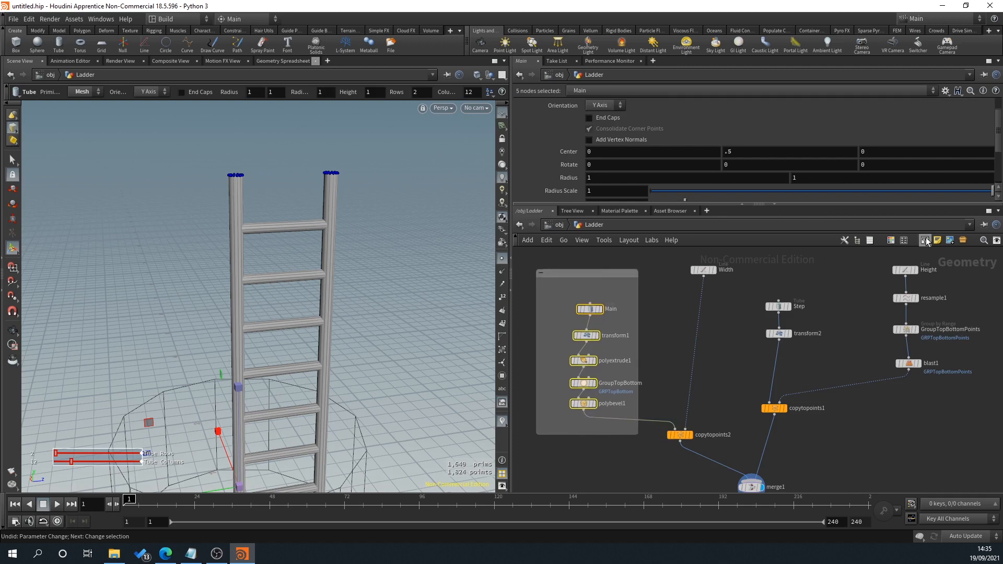
Step: Title the network box "Main Posts" and shift its five nodes so their labels fit inside
double_click(558, 272)
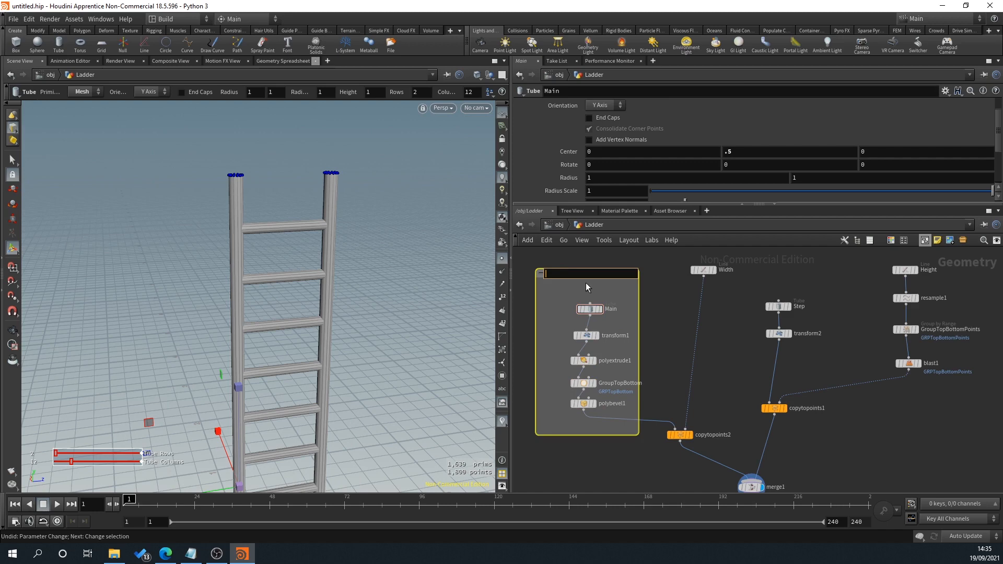
text(Main Posts)
key(Return)
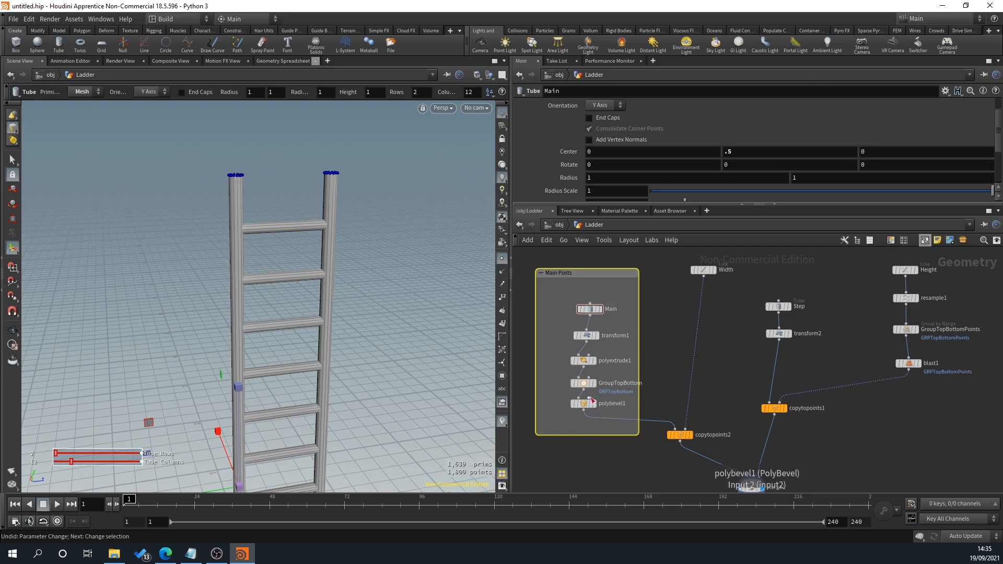
drag(596, 424, 552, 297)
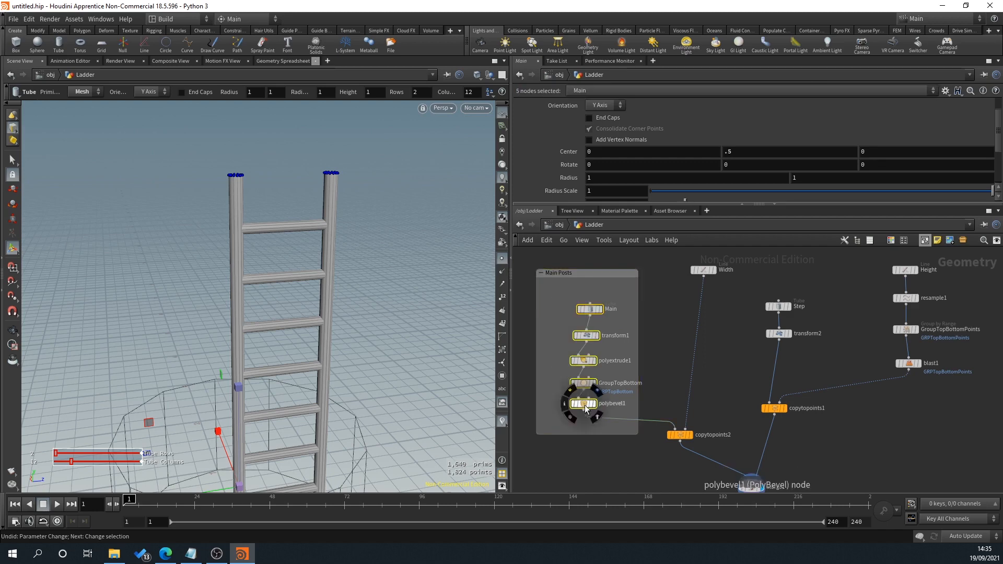
drag(585, 403, 575, 407)
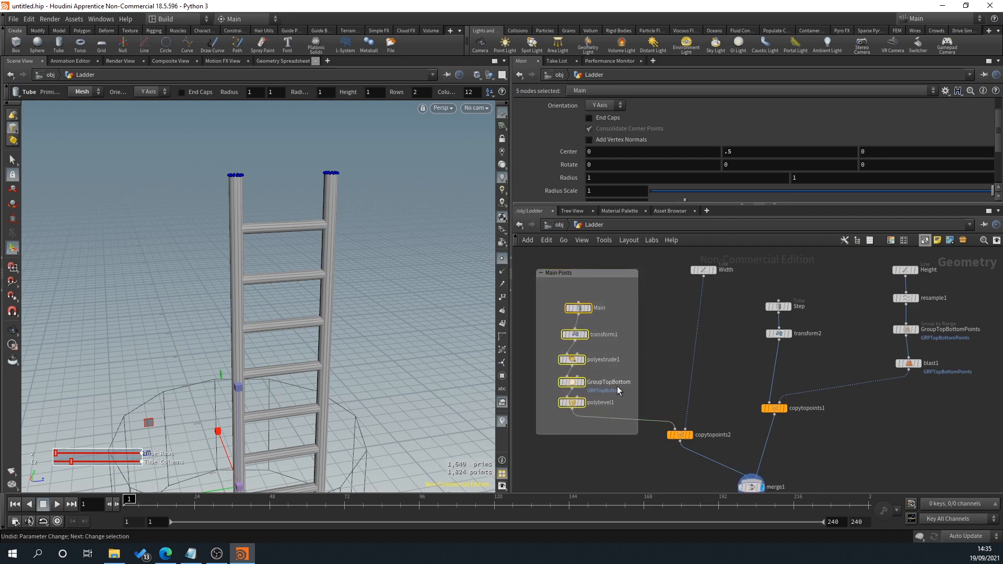
middle_drag(678, 374, 604, 389)
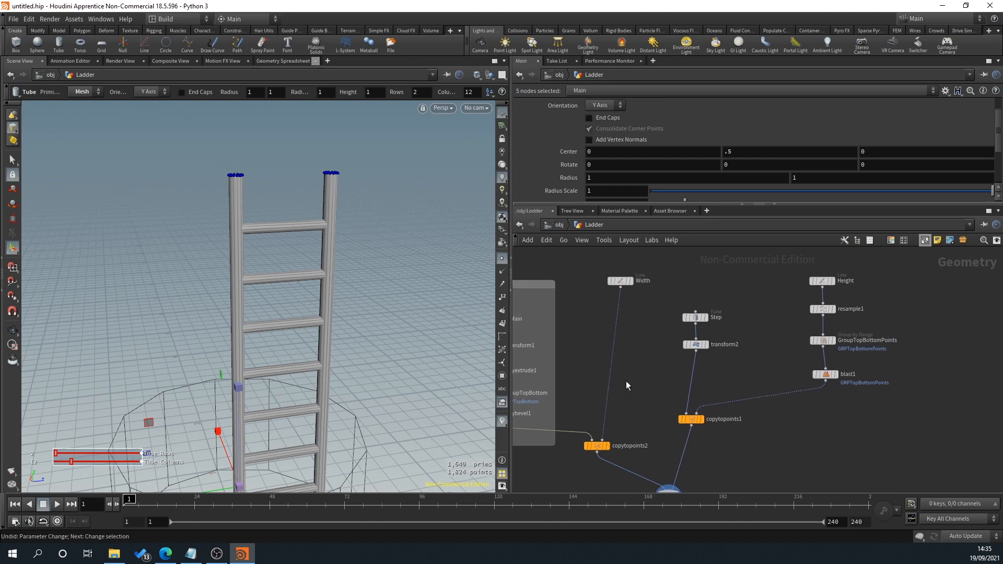
drag(668, 295, 728, 358)
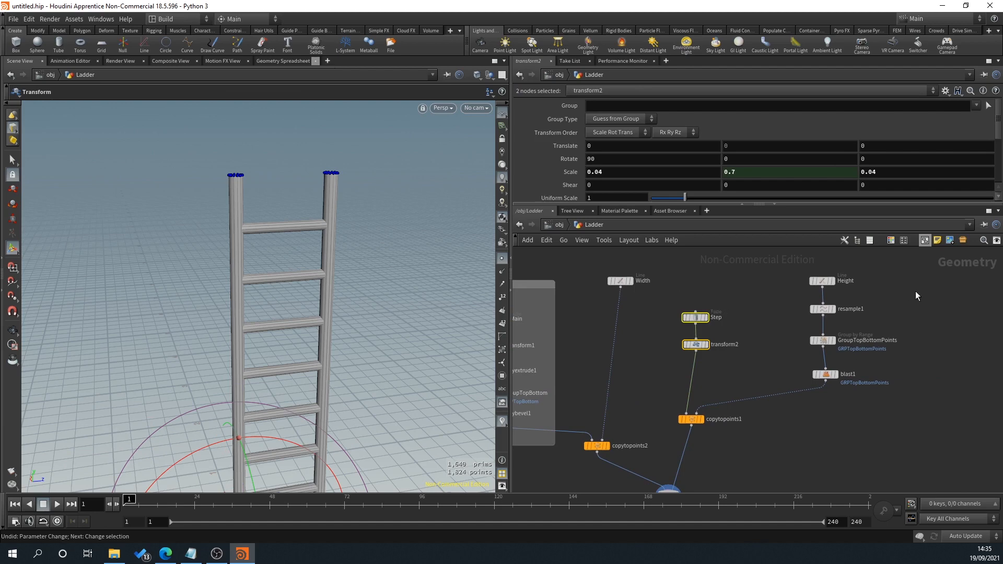
click(924, 240)
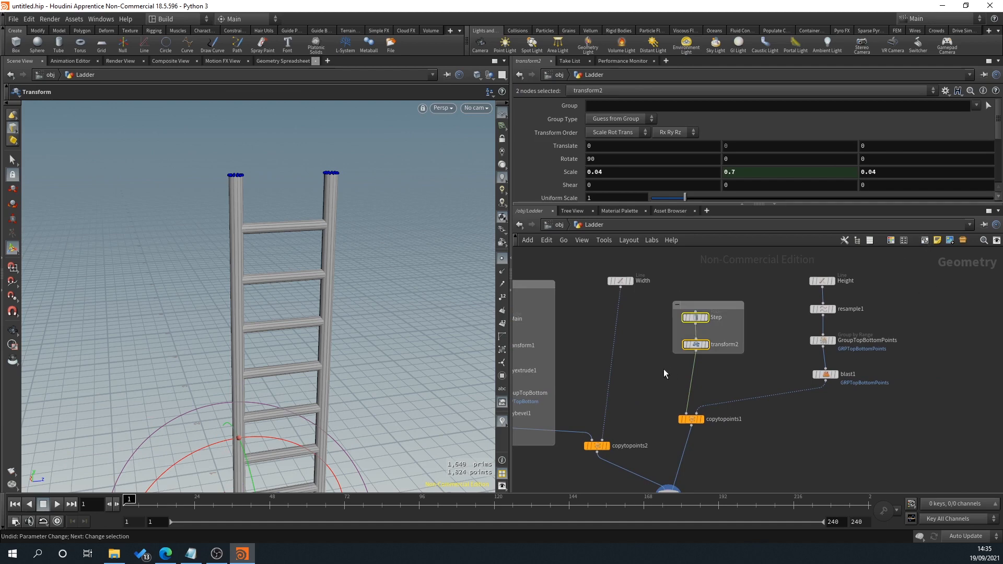
key(ctrl+z)
Step: Enclose the Step and Height node chains together with copytopoints1 in one network box
middle_drag(827, 423, 821, 425)
scroll(809, 421, down, 3)
drag(699, 305, 842, 433)
click(923, 240)
Step: Title the new network box "Steps"
double_click(718, 314)
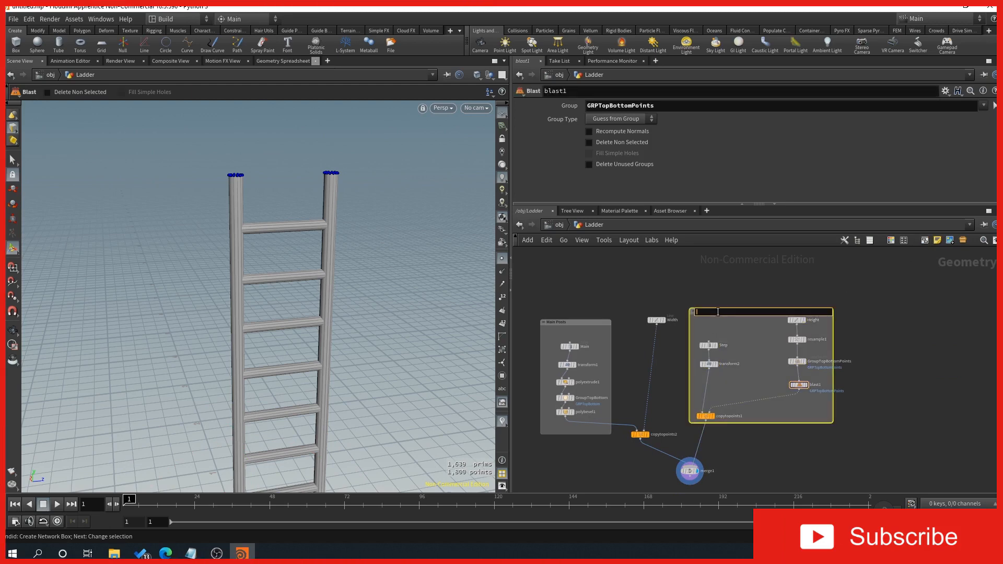
key(Return)
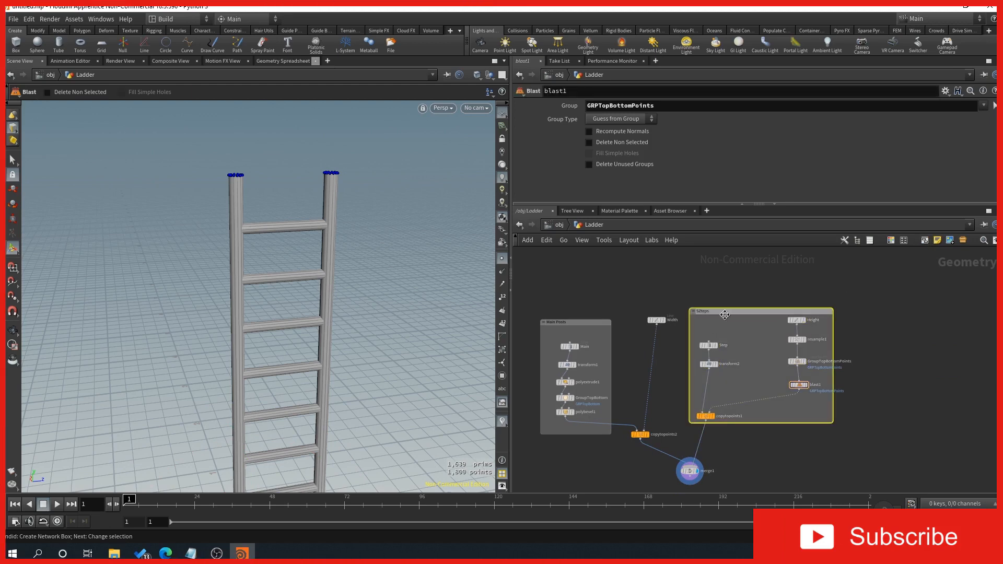
double_click(707, 311)
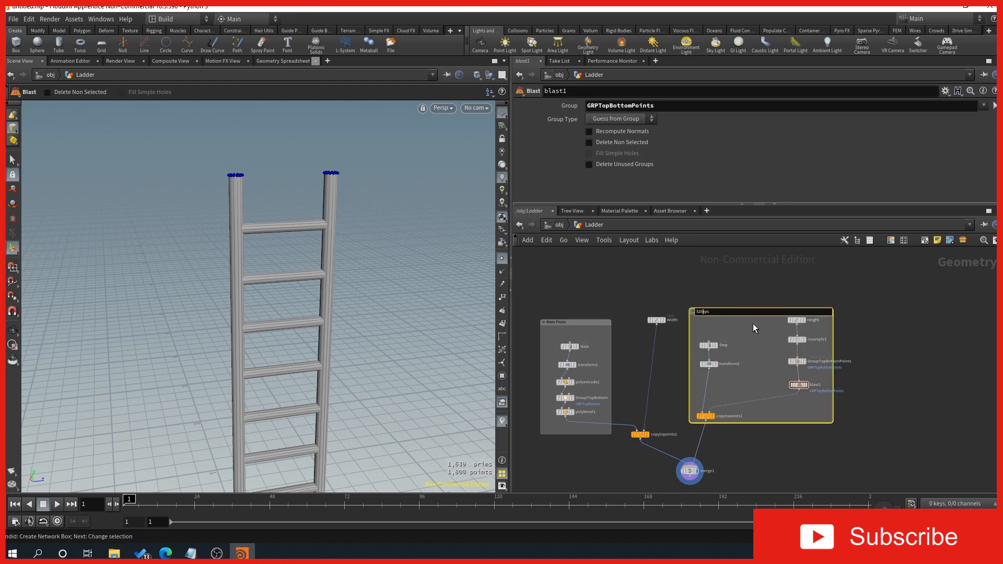
key(BackSpace)
key(Return)
Step: Move the Height node out above the Steps box and raise the Width node above copytopoints2
mouse_move(799, 321)
mouse_down()
mouse_move(803, 287)
mouse_move(856, 328)
mouse_move(853, 273)
mouse_move(799, 280)
mouse_move(797, 335)
mouse_up()
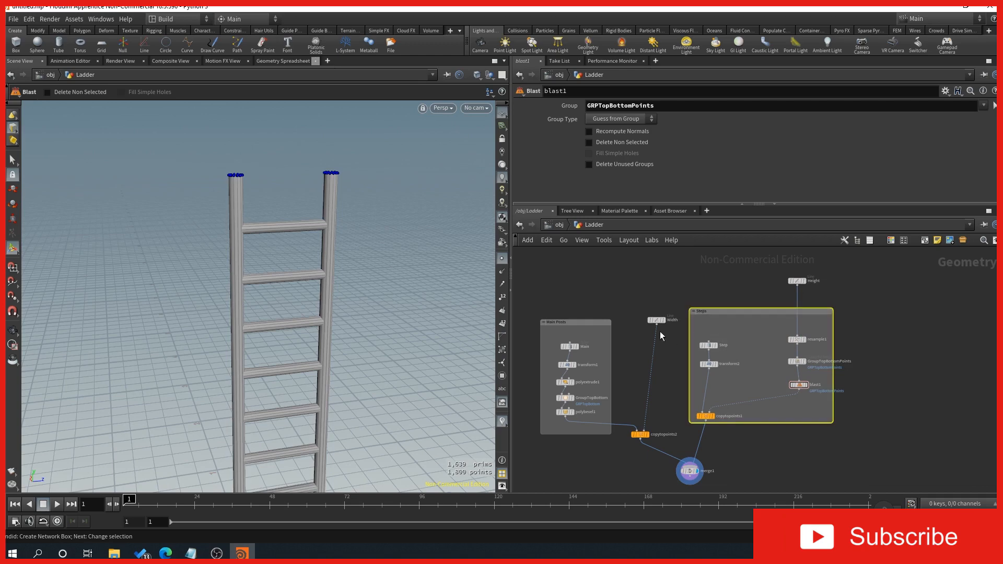
scroll(660, 336, up, 2)
drag(655, 318, 641, 280)
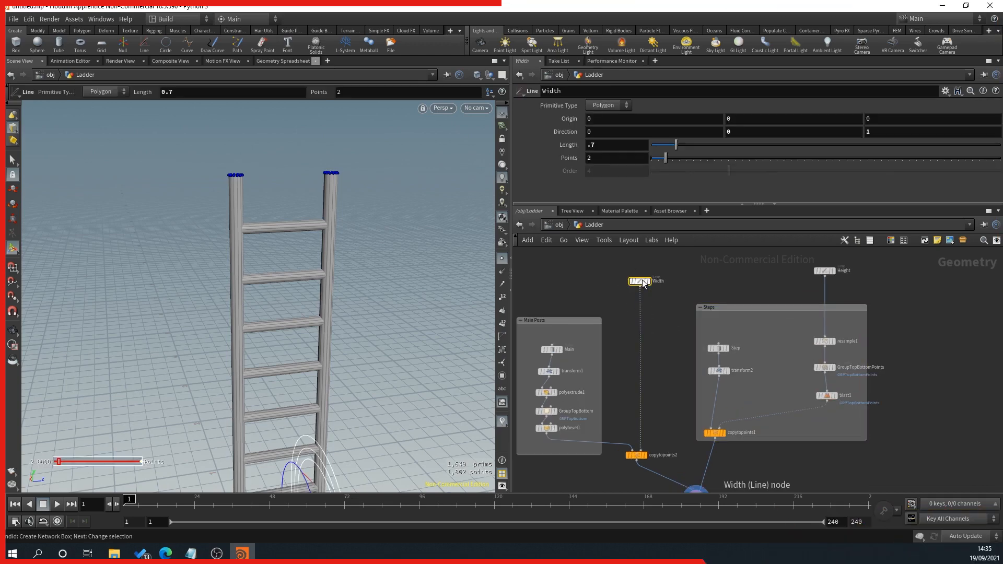
Step: Colour the Width node light green and the Height node a darker green using the network colour palette
key(c)
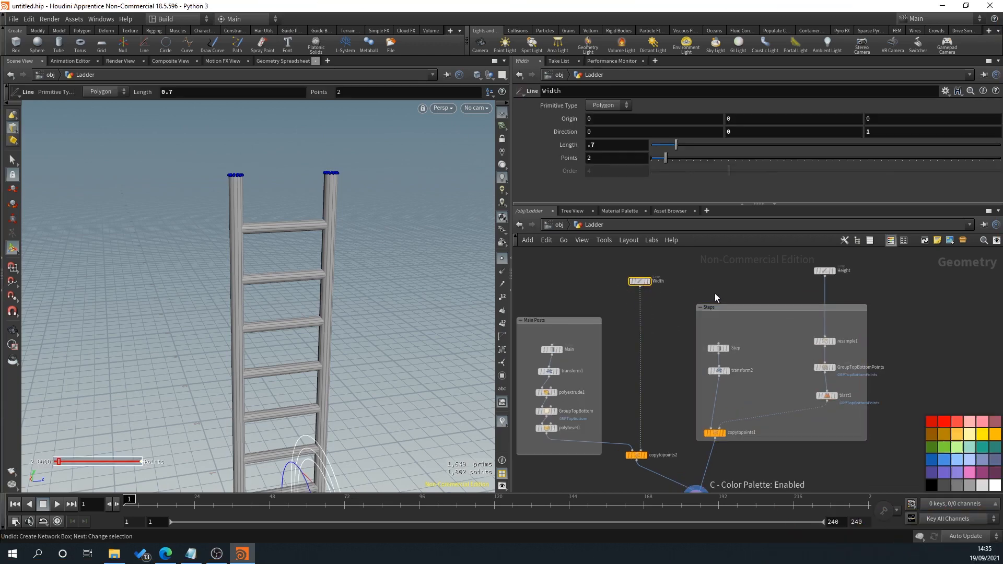
click(952, 447)
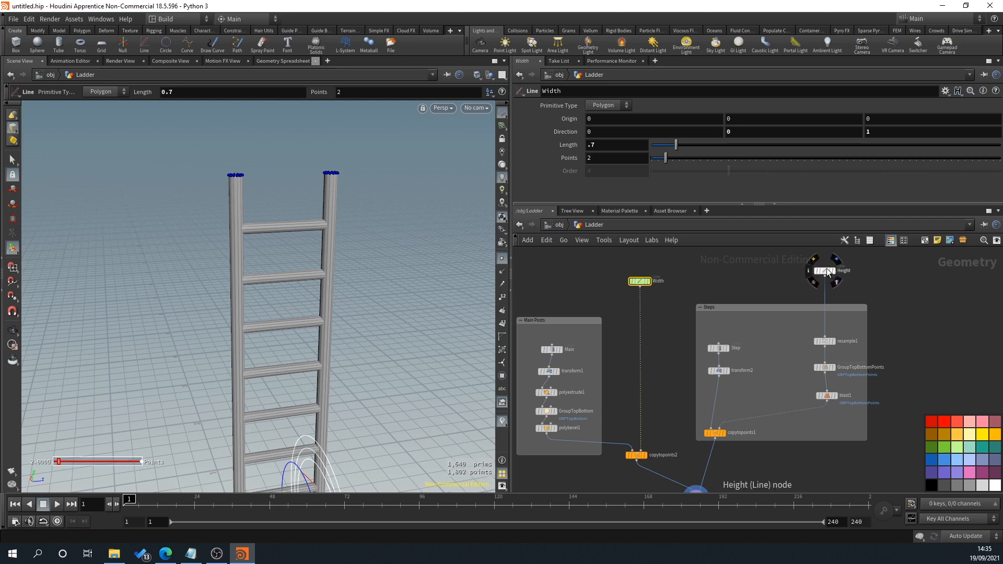
click(825, 271)
click(945, 447)
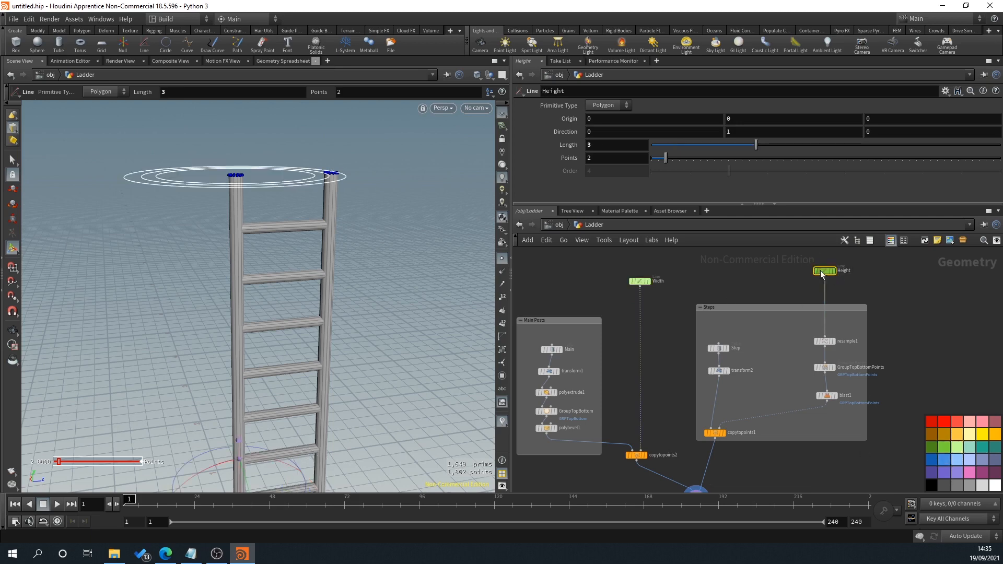
click(944, 448)
Step: Align the Width node level with the Height node and recolour it the same darker green
middle_drag(658, 396, 667, 381)
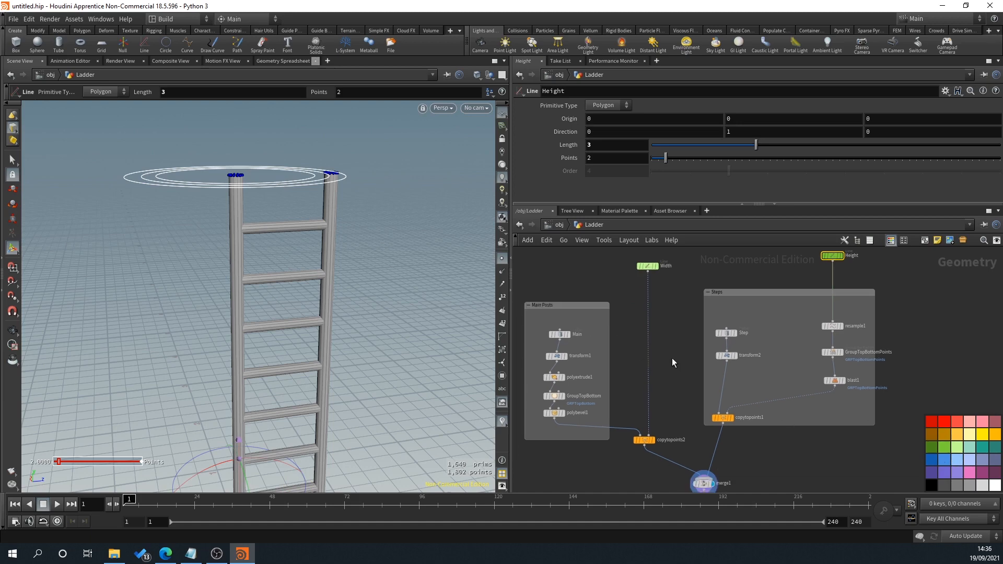
middle_drag(650, 268, 622, 303)
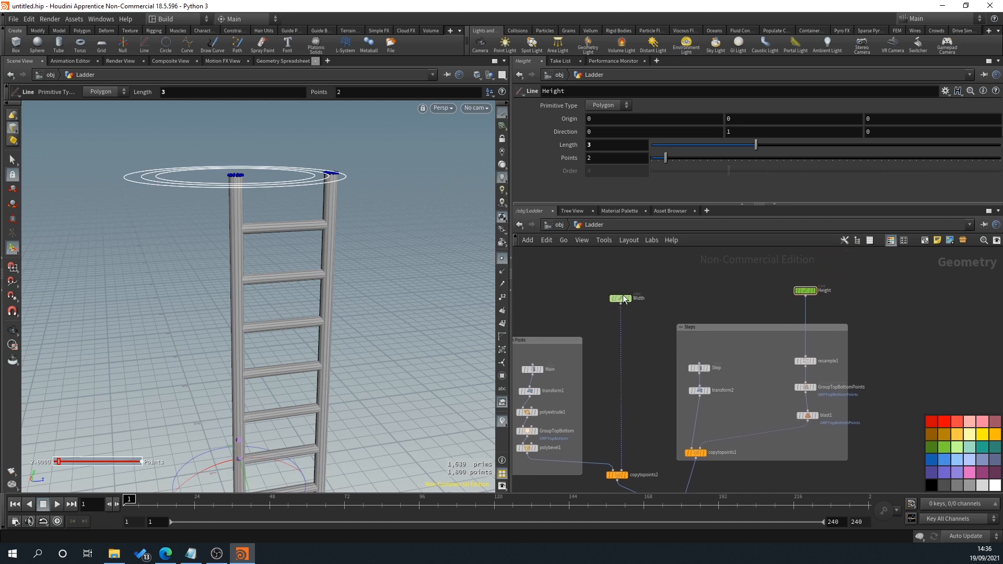
drag(623, 295, 622, 290)
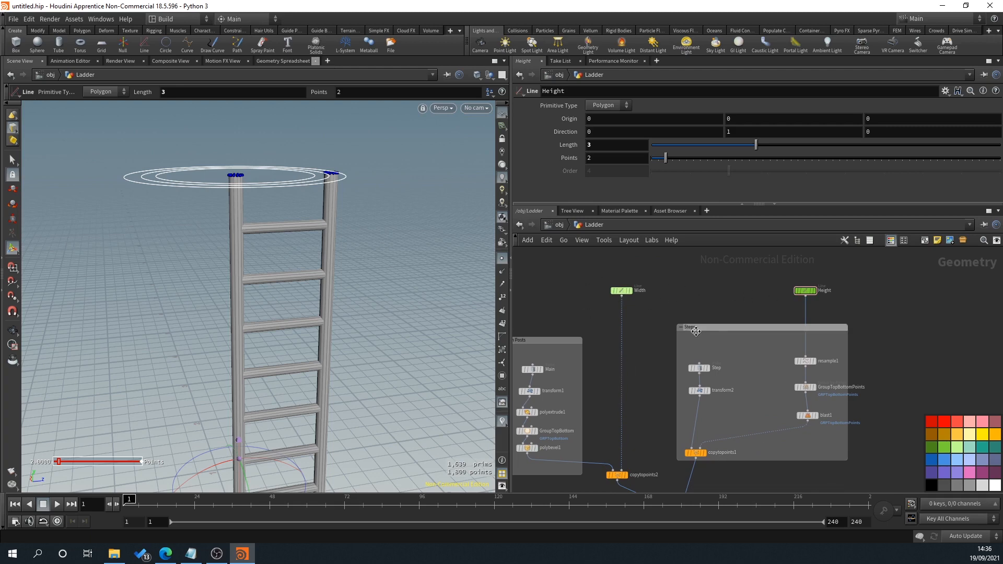
click(621, 292)
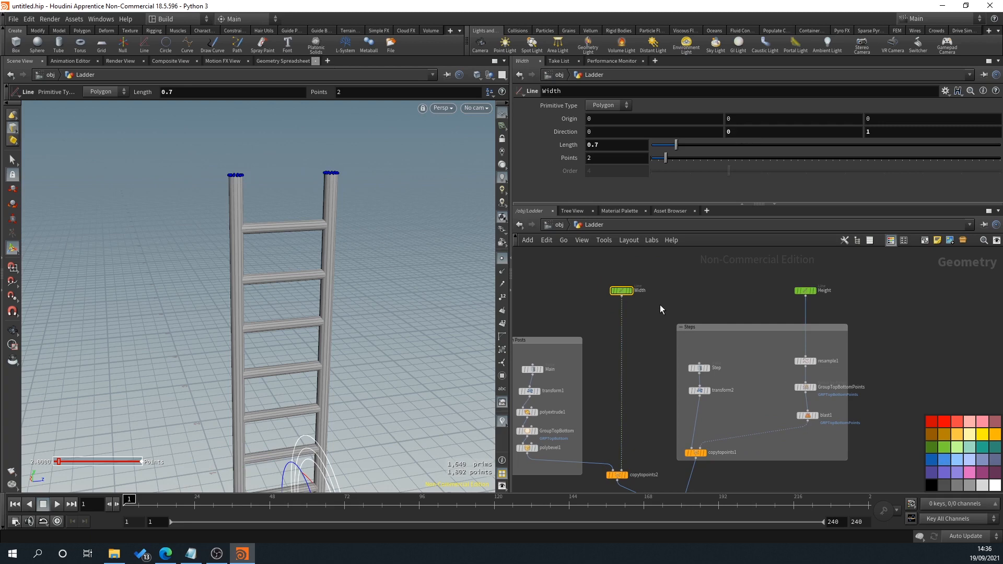
Step: Extend the Steps network box upward to give its nodes more room
scroll(773, 394, up, 3)
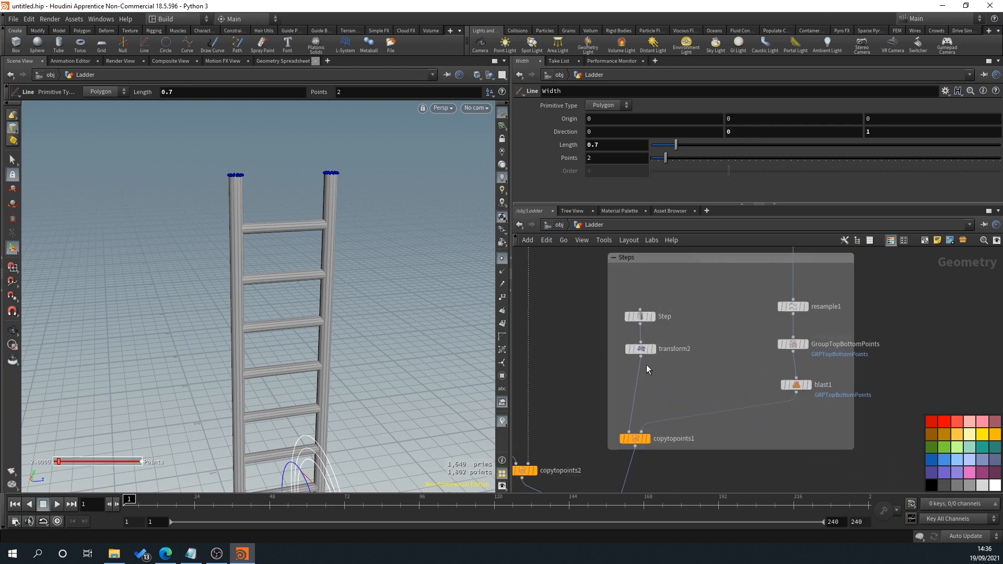
scroll(650, 376, down, 3)
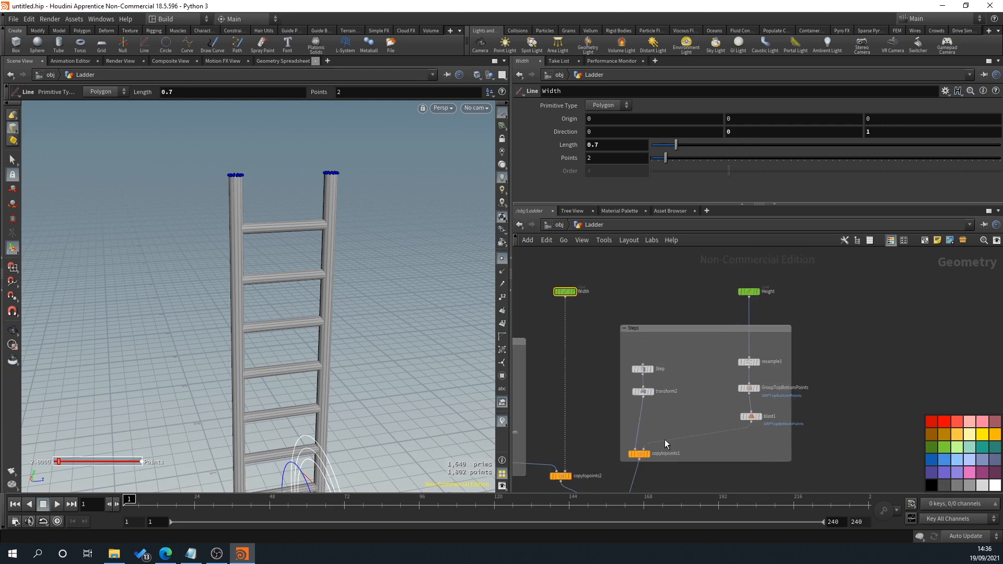
middle_drag(696, 366, 710, 367)
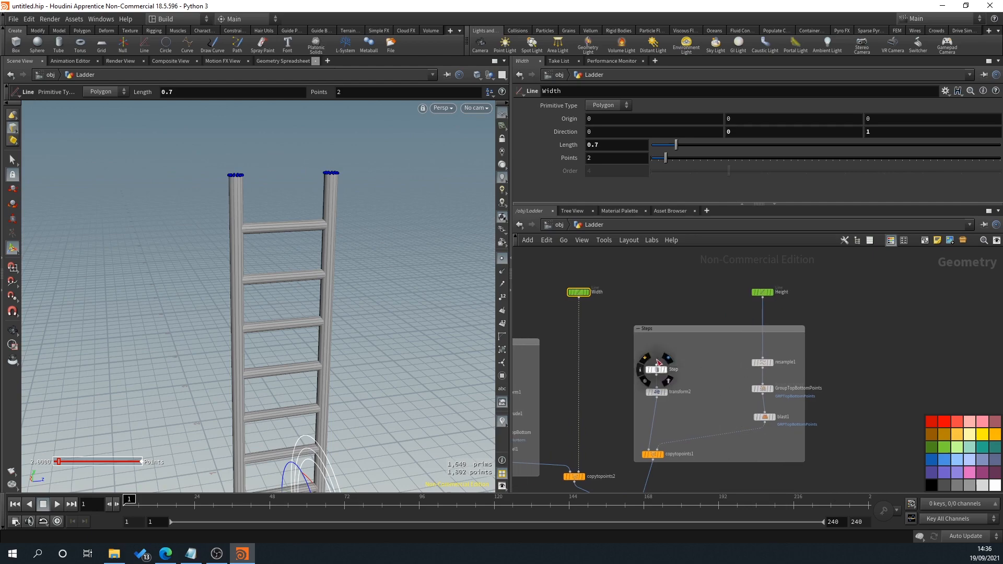
drag(667, 326, 667, 309)
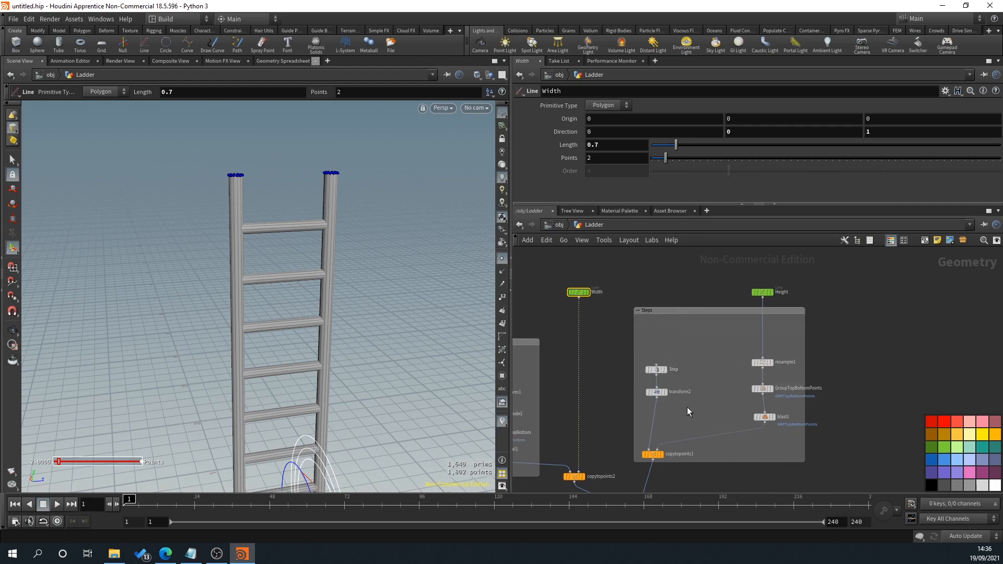
Step: Display the transform2 result and move the Step and transform2 nodes higher inside the Steps box
click(664, 392)
alt+middle_drag(312, 479, 252, 376)
scroll(252, 376, up, 5)
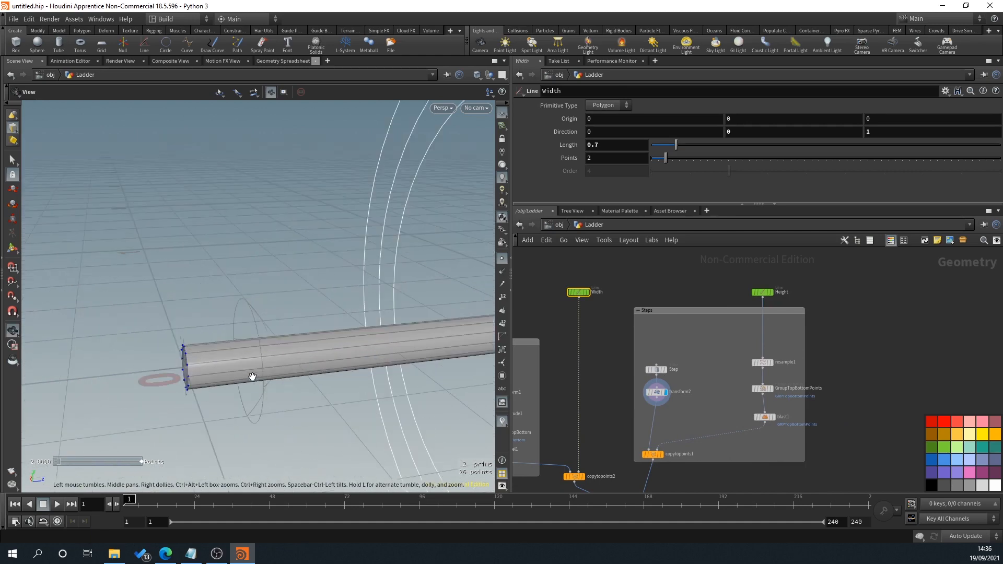
key(Return)
shift+click(661, 370)
drag(662, 370, 664, 335)
scroll(327, 384, down, 3)
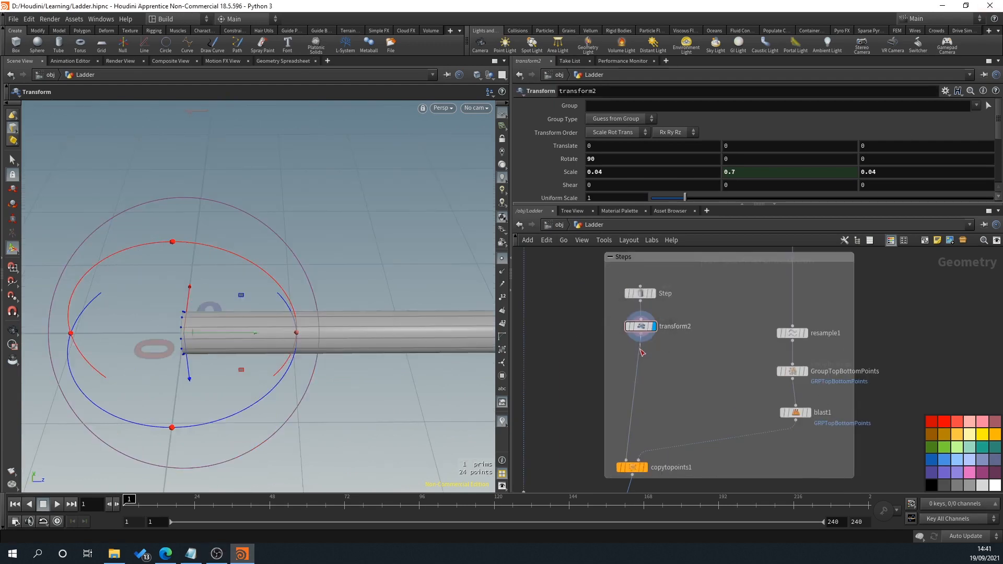
Step: Insert a Boolean node on the wire between transform2 and copytopoints1, spaced a little below transform2
click(642, 350)
key(Tab)
text(bl)
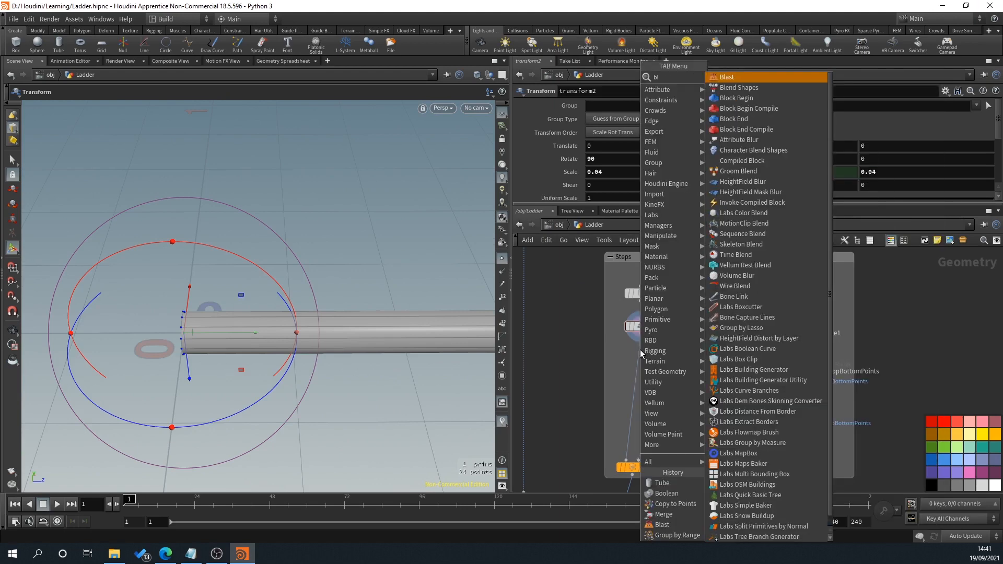
key(BackSpace)
text(ool)
key(Return)
click(640, 349)
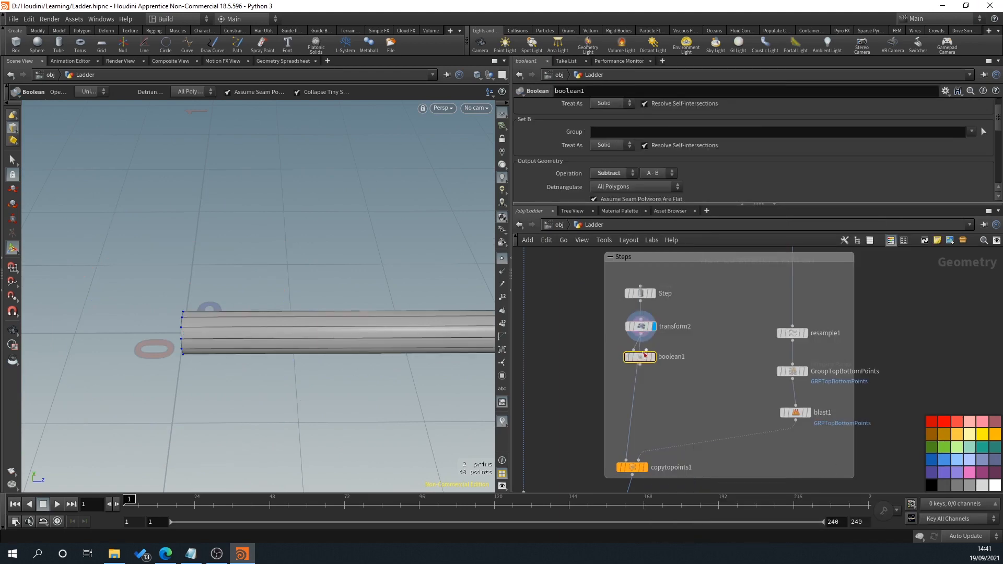
drag(644, 355, 642, 384)
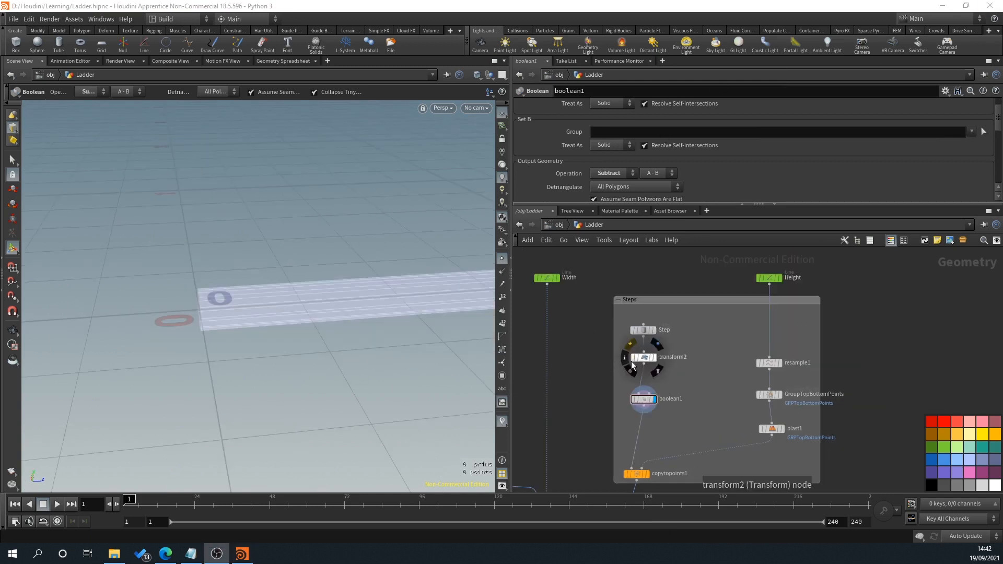
Step: Set the Step tube's primitive type to Mesh
click(643, 405)
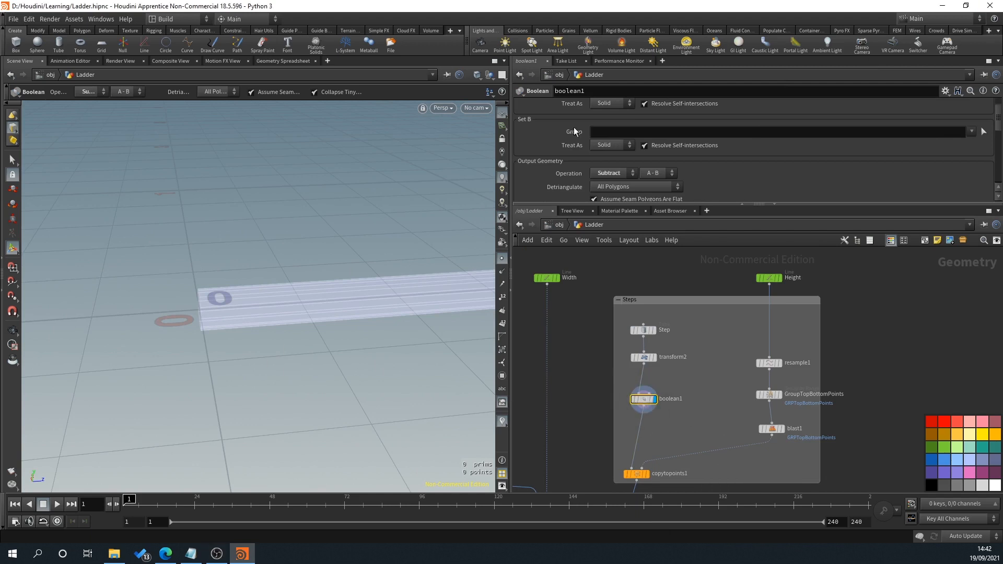
scroll(585, 116, up, 1)
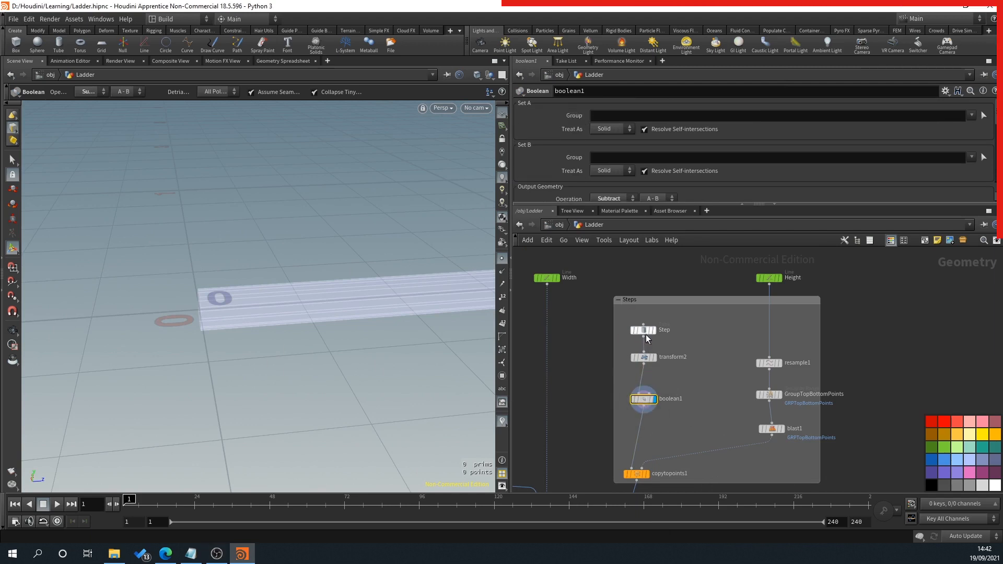
click(646, 332)
click(616, 106)
click(608, 137)
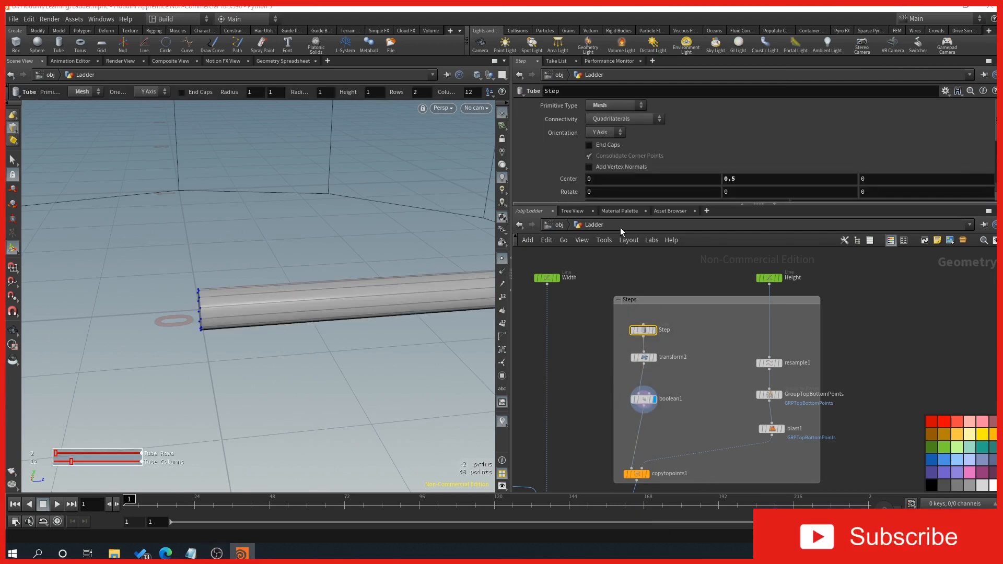
Step: Examine the boolean1 result along the step tube and its ends, and compare it with the steel ladder reference photo
click(643, 402)
scroll(292, 361, down, 3)
alt+drag(334, 352, 314, 339)
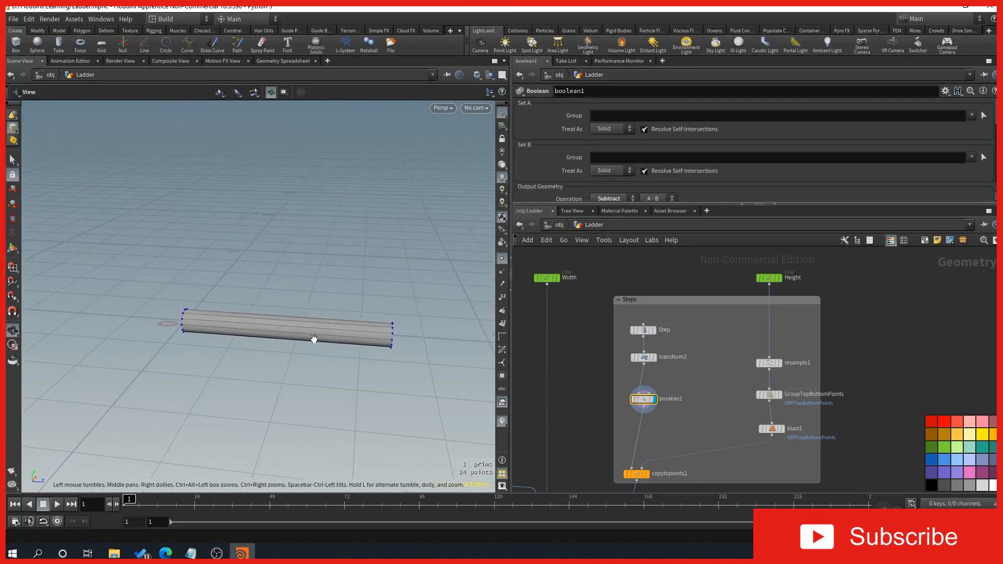
key(Return)
alt+drag(175, 384, 221, 382)
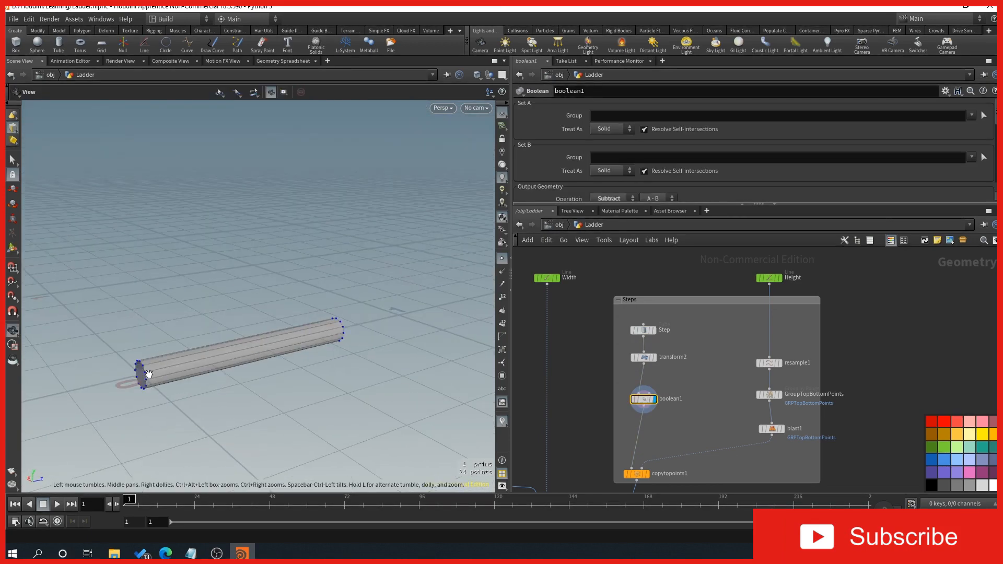
alt+drag(340, 333, 325, 333)
key(Return)
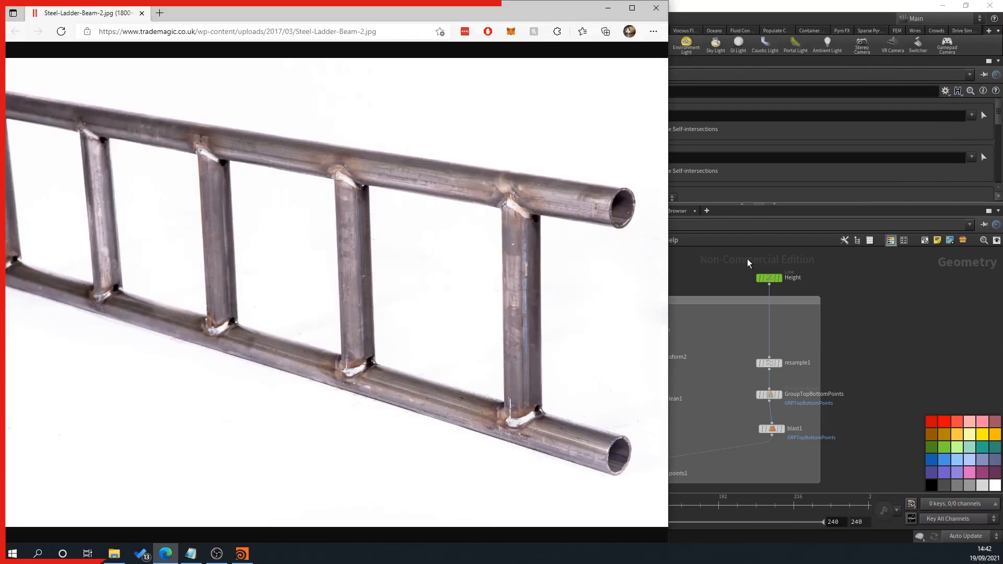
click(747, 259)
Step: Duplicate the Step and transform2 nodes together and place the copies level beside the originals in the Steps box
scroll(817, 338, up, 2)
middle_drag(650, 365, 737, 380)
scroll(736, 329, down, 1)
drag(642, 303, 678, 362)
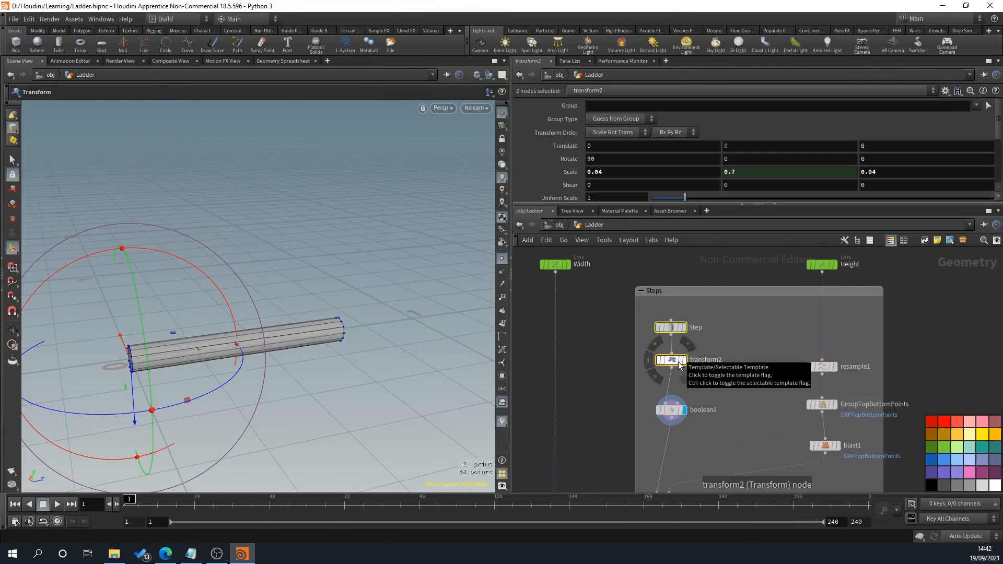
key(ctrl+c)
key(ctrl+v)
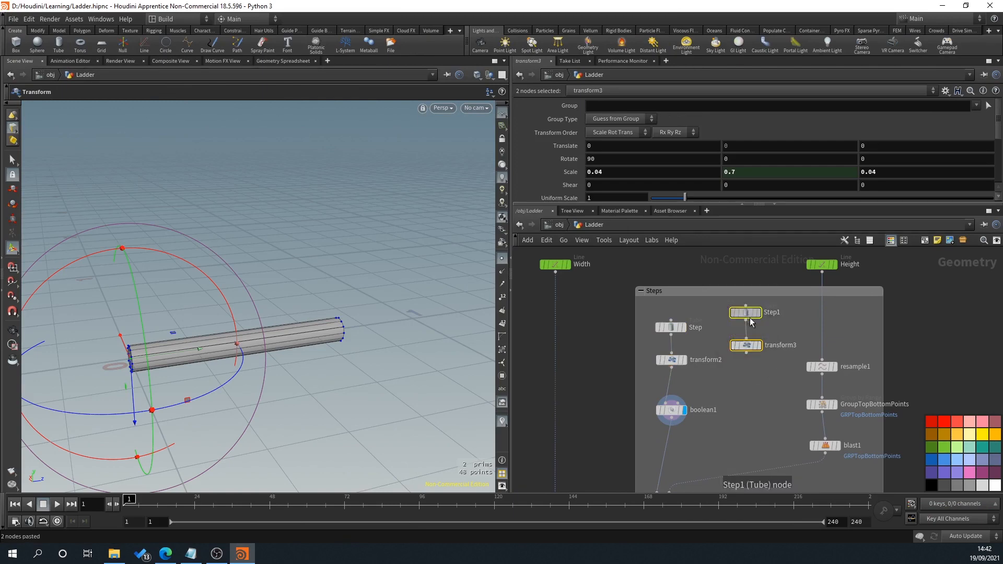
drag(750, 320, 755, 336)
Step: Rename the duplicated Step tube node as Holes
double_click(770, 328)
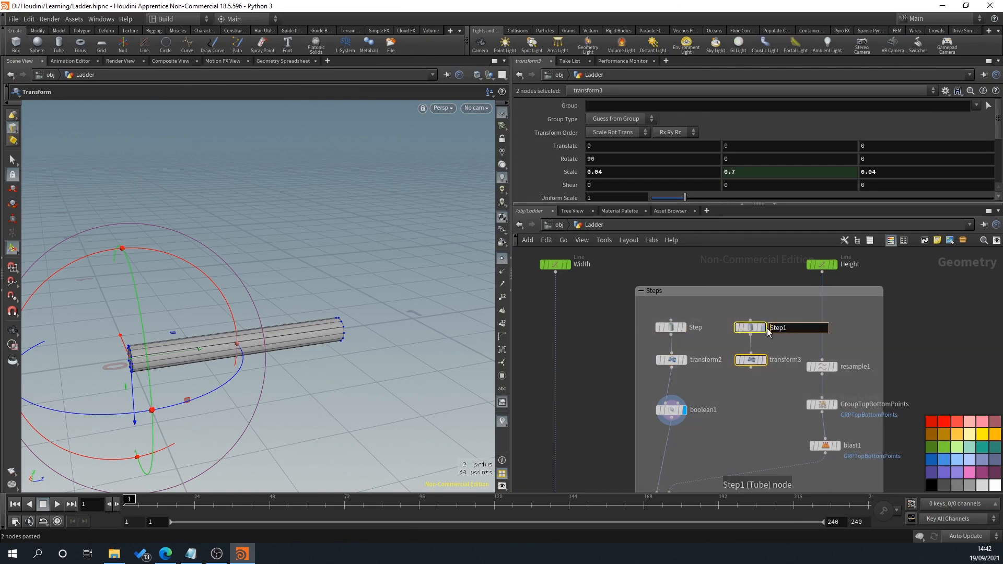
text(Holes)
key(Return)
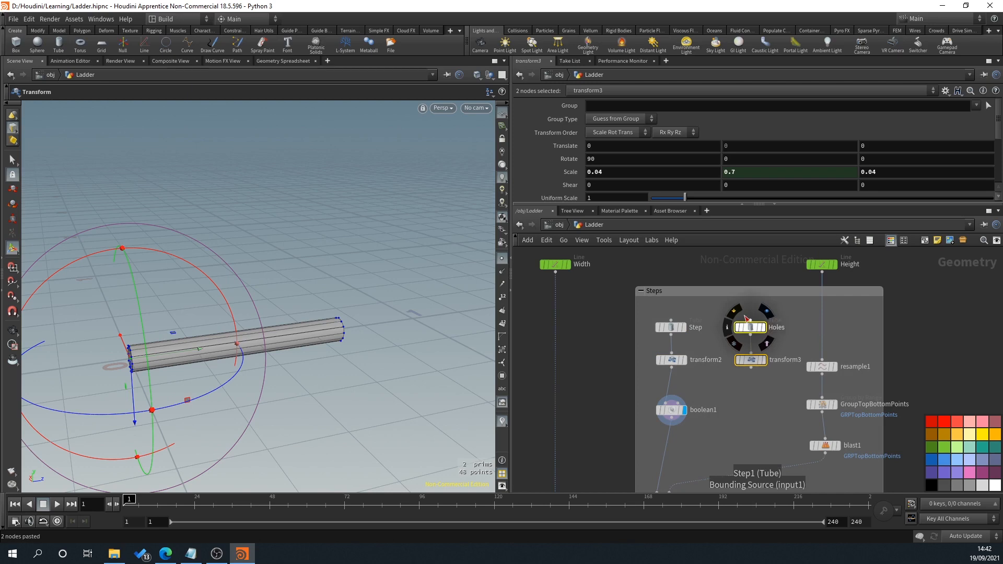
Step: Set the X rotation of transform3 to 0 so the Holes tube stands upright
click(750, 360)
click(586, 158)
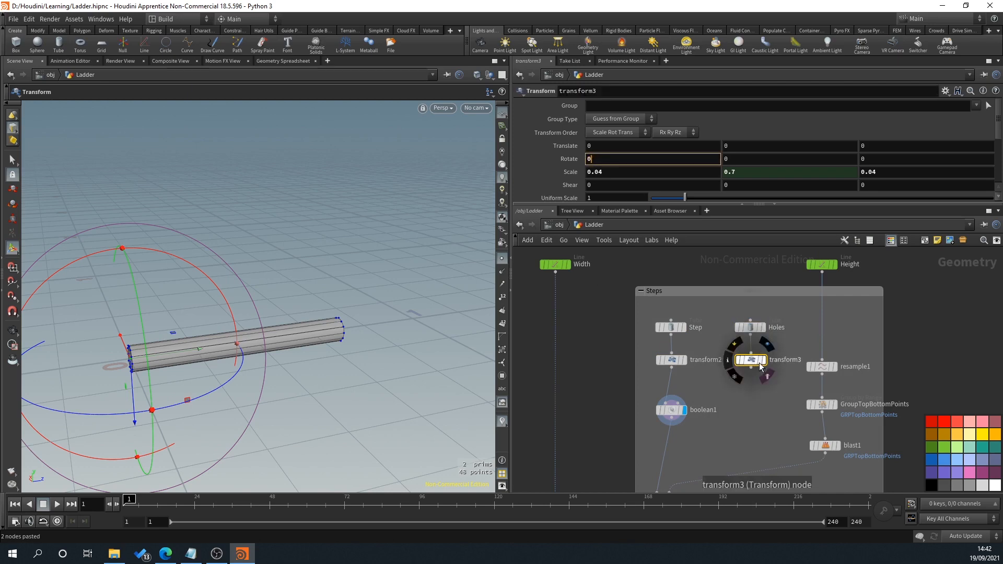
text(0)
key(Return)
Step: Set the X and Z scale of transform3 to 0.01 to thin the Holes tube
click(610, 172)
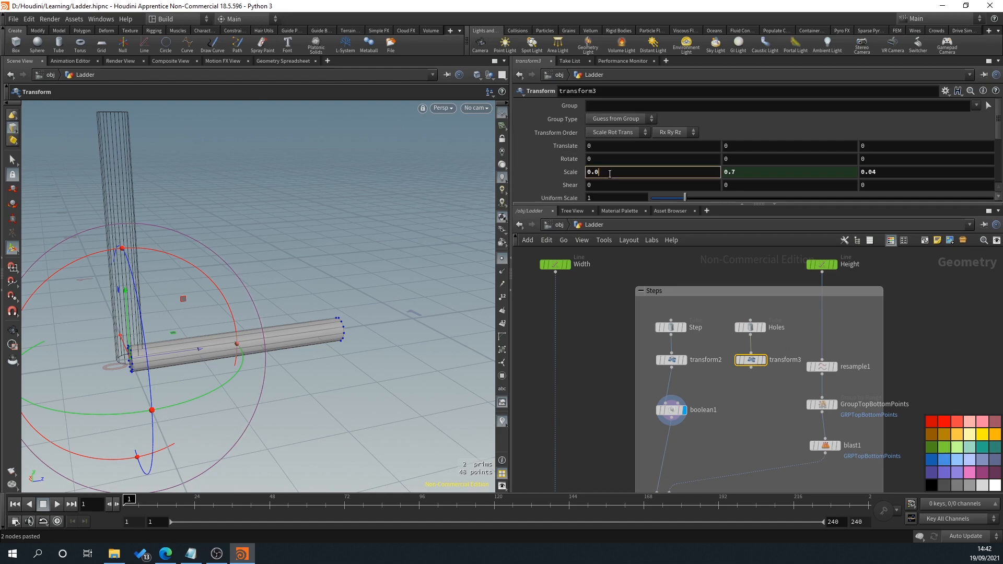
key(Return)
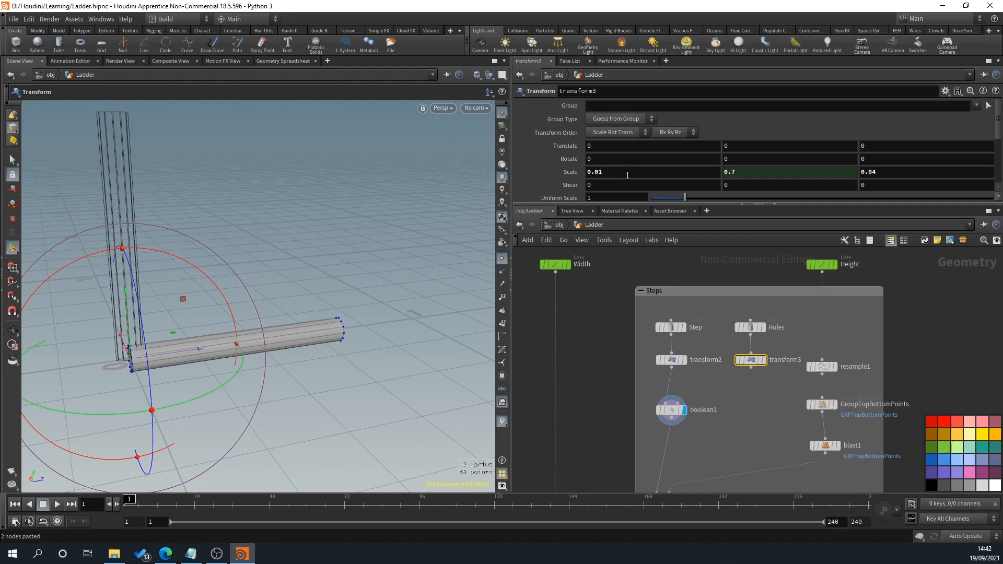
click(913, 174)
key(BackSpace)
text(1)
key(Return)
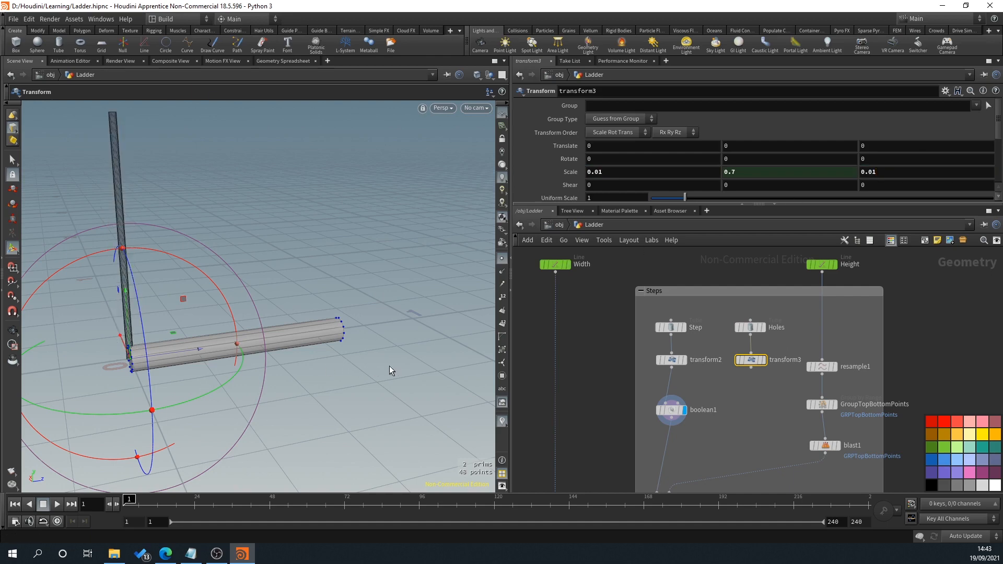
Step: Try Y translations of .5 and -.5 on transform3, and undo both changes
alt+drag(389, 366, 337, 343)
alt+middle_drag(337, 342, 432, 322)
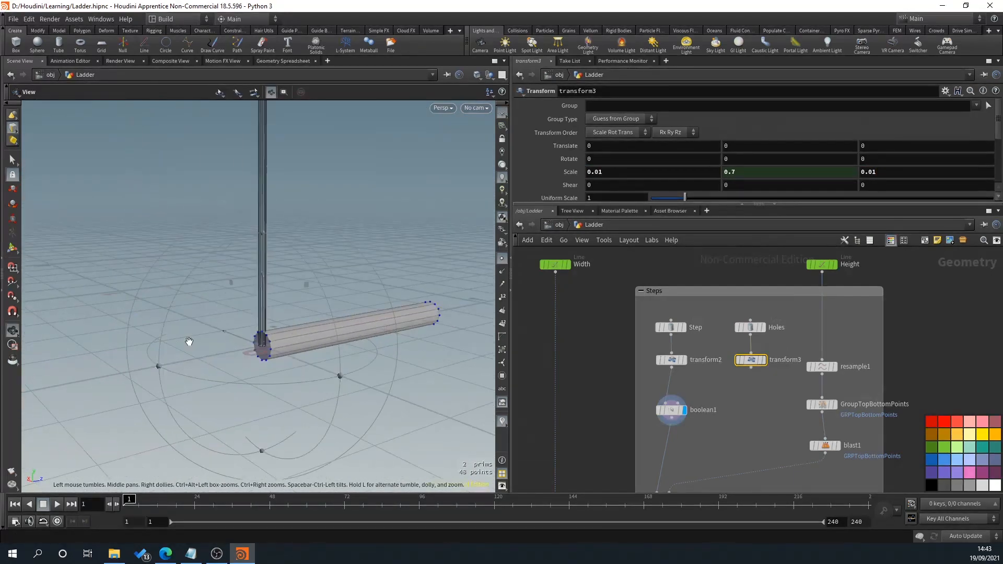
alt+right_drag(189, 341, 241, 345)
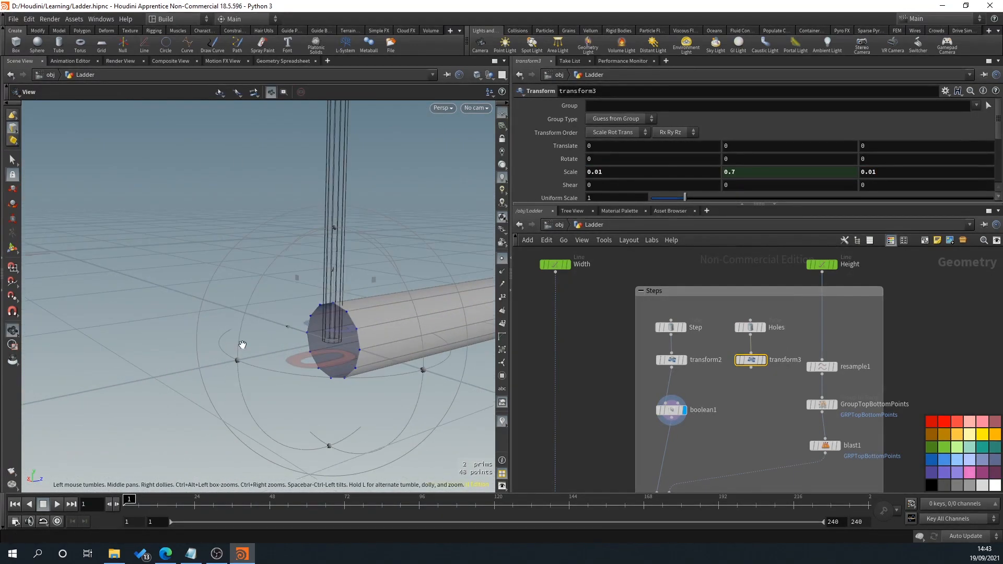
click(742, 146)
key(Return)
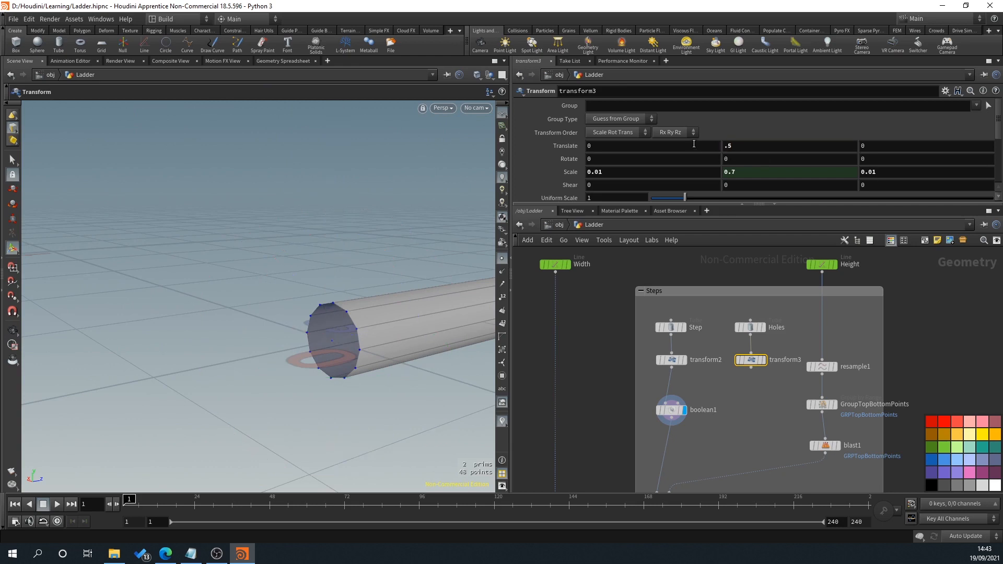
click(782, 145)
text(-.5)
key(Return)
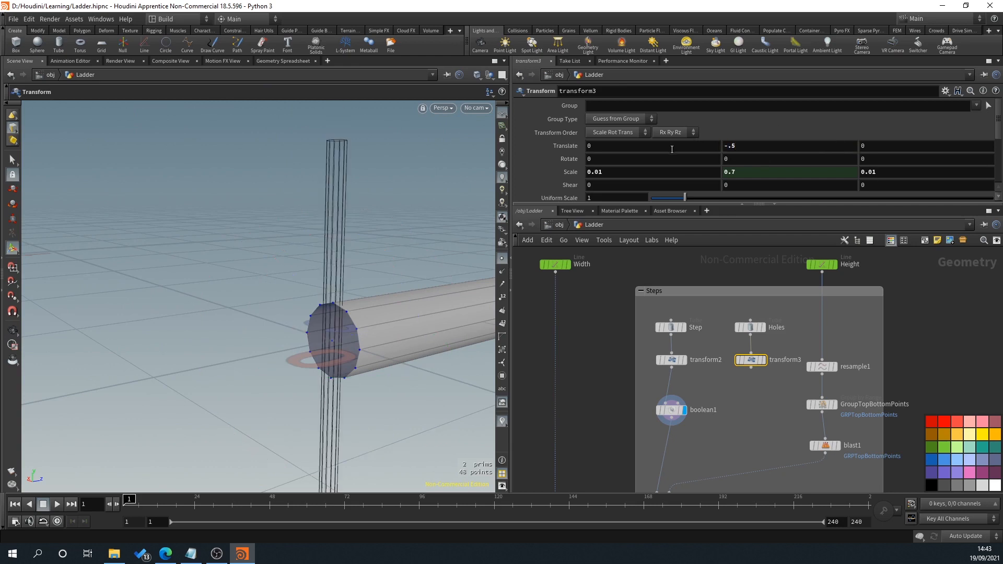
key(ctrl+z)
key(ctrl+z)
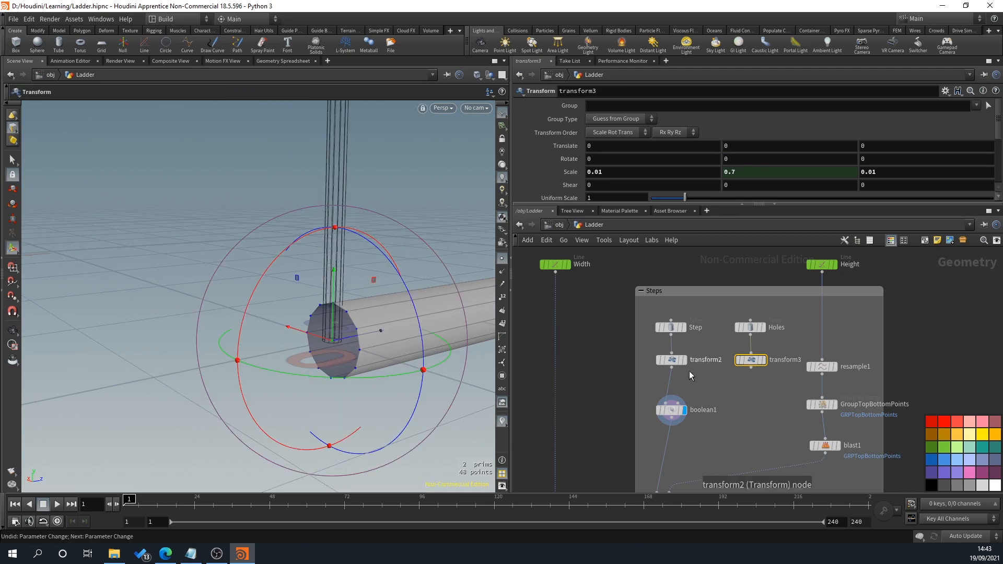
Step: Set the Holes tube's centre Y to 0 and check through transform3 how it crosses the step's end
click(749, 327)
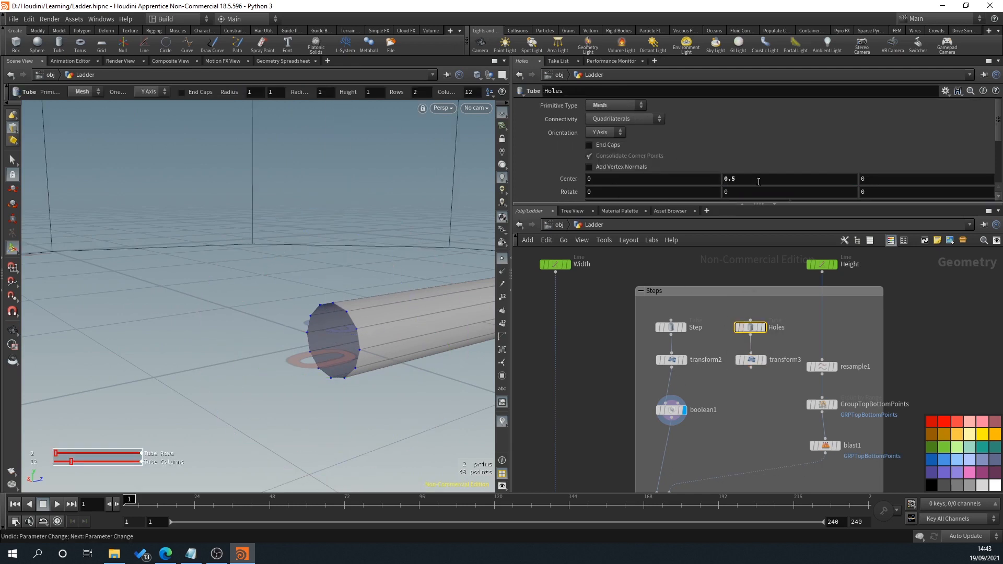
click(782, 179)
text(0)
key(Return)
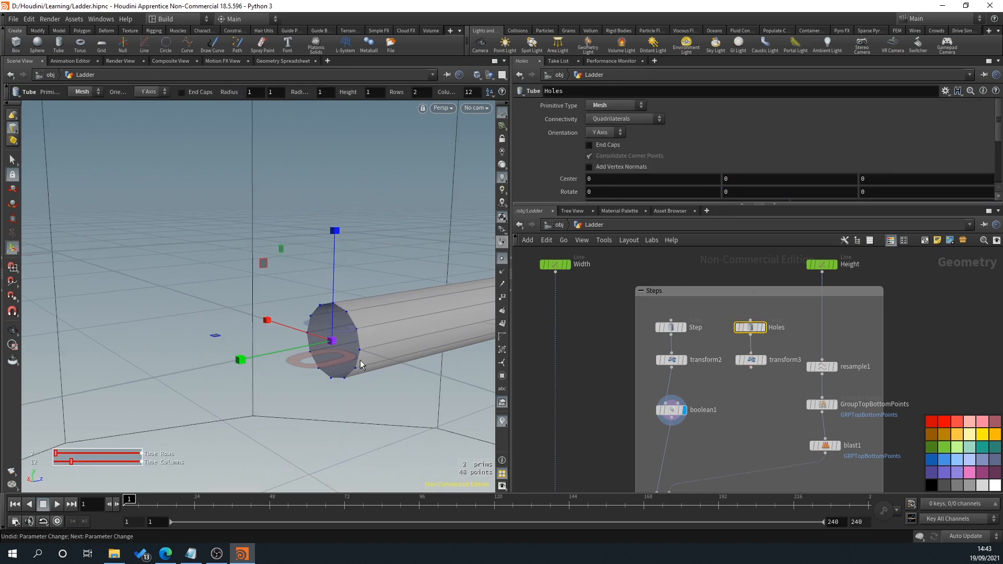
click(764, 360)
click(684, 410)
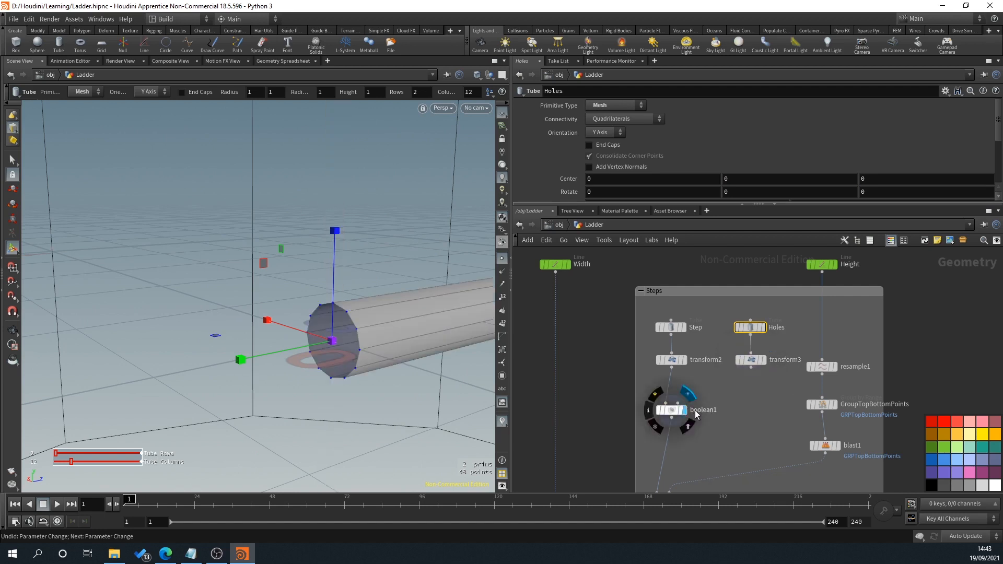
click(751, 361)
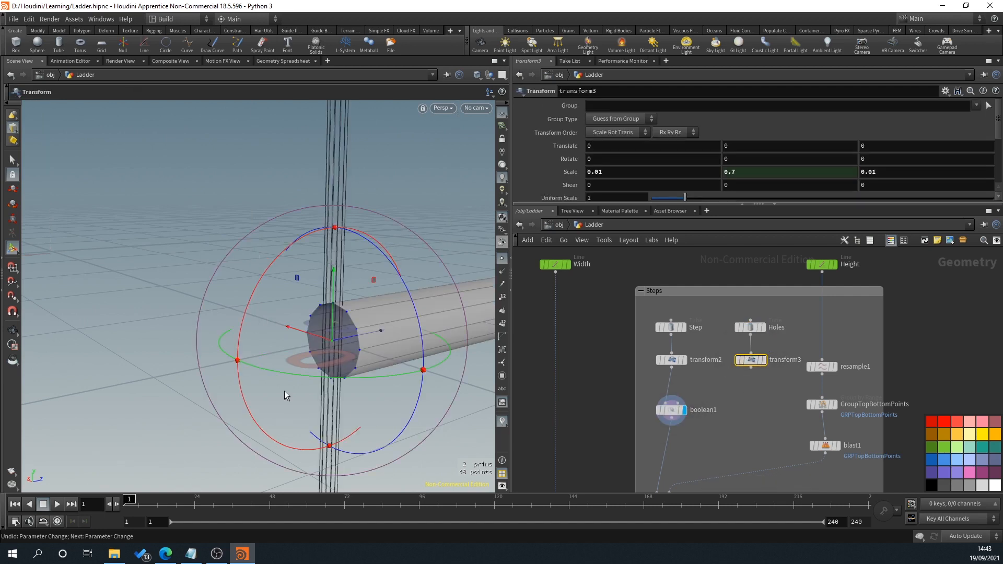
alt+drag(326, 375, 212, 277)
alt+right_drag(211, 278, 305, 284)
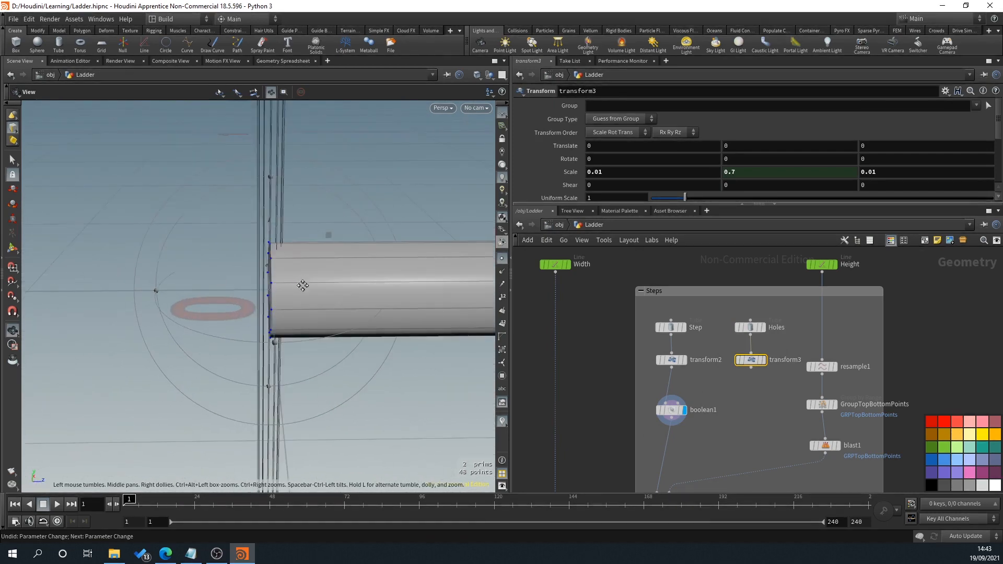
alt+middle_drag(304, 284, 251, 360)
Step: Add a Copy to Points node below transform3, with transform3 as its source and the Width line as its target points
middle_drag(769, 405, 769, 393)
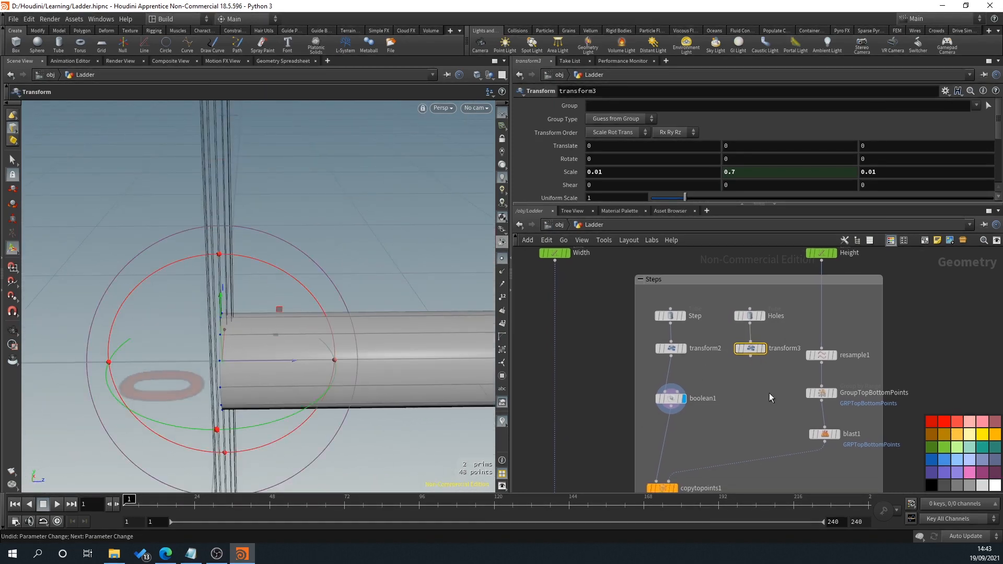
middle_drag(611, 359, 607, 371)
right_drag(726, 391, 726, 389)
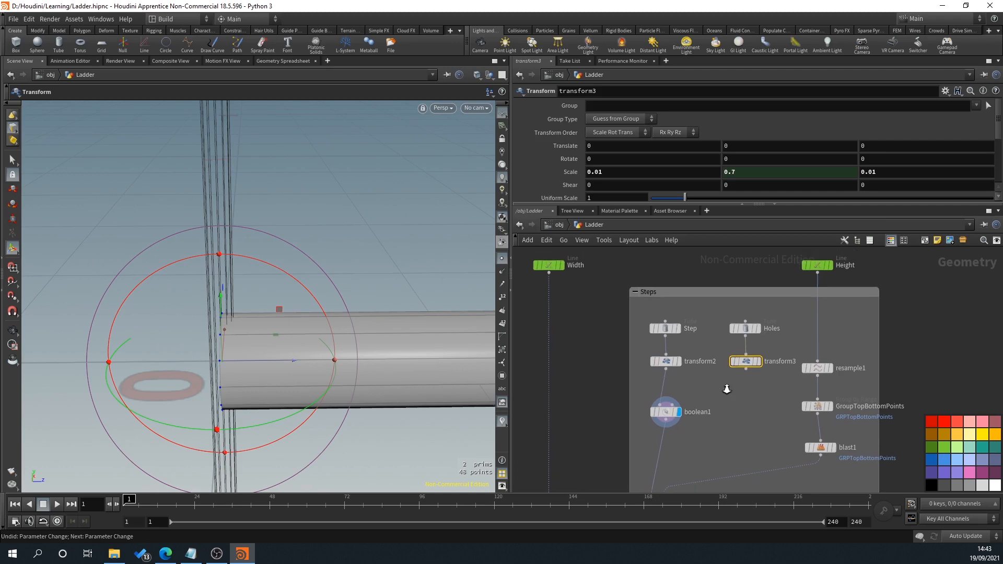
text(copyto)
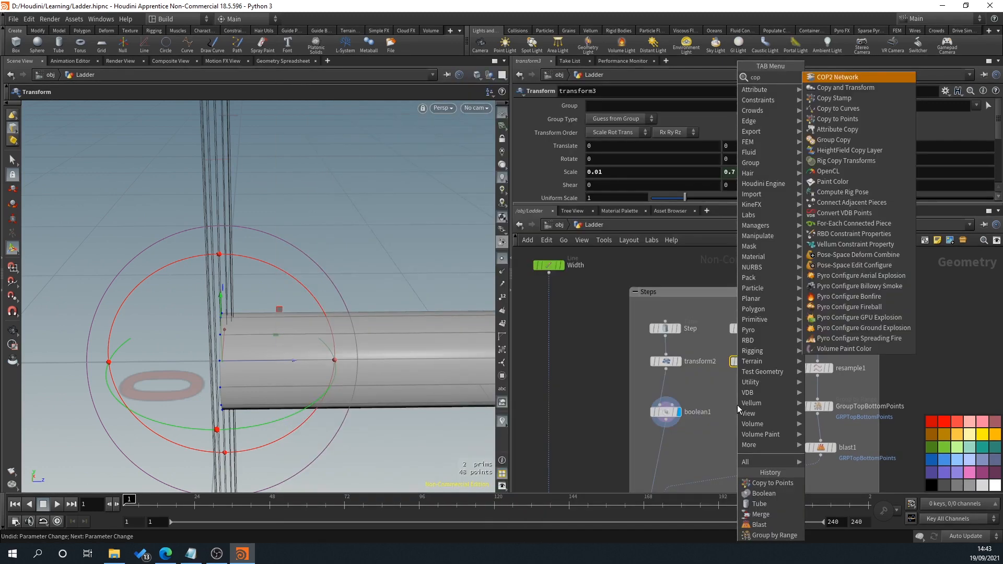
key(Return)
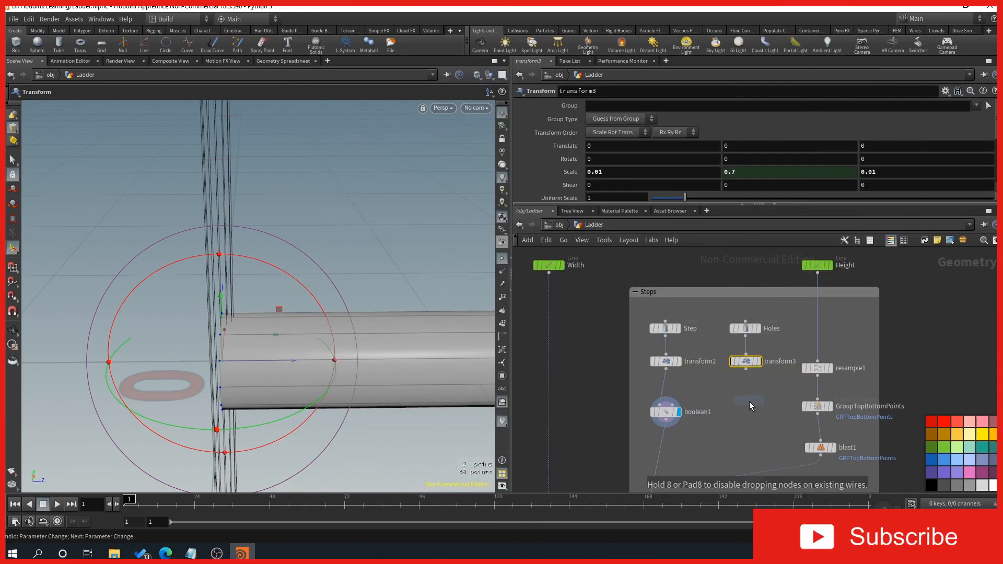
click(747, 396)
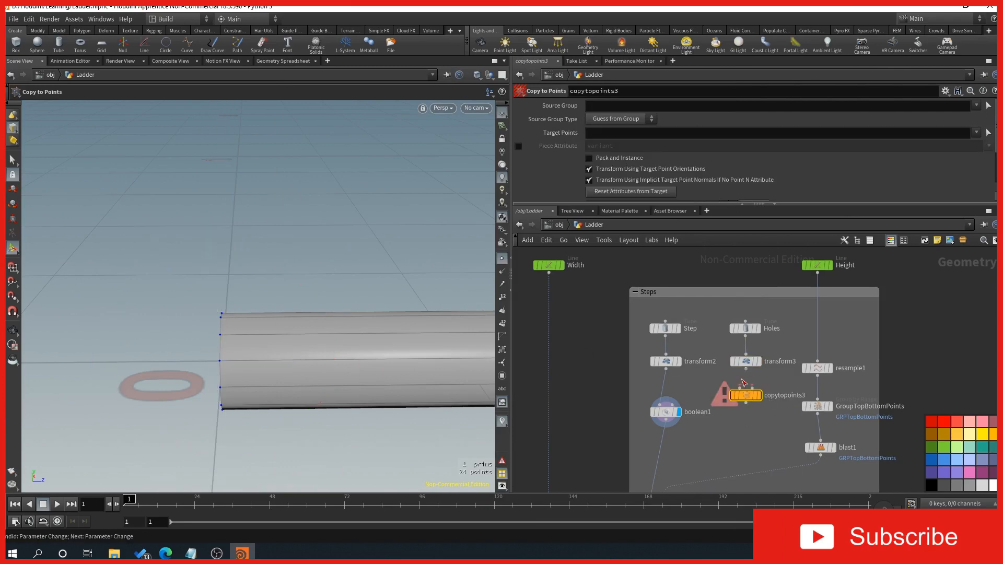
drag(548, 272, 760, 397)
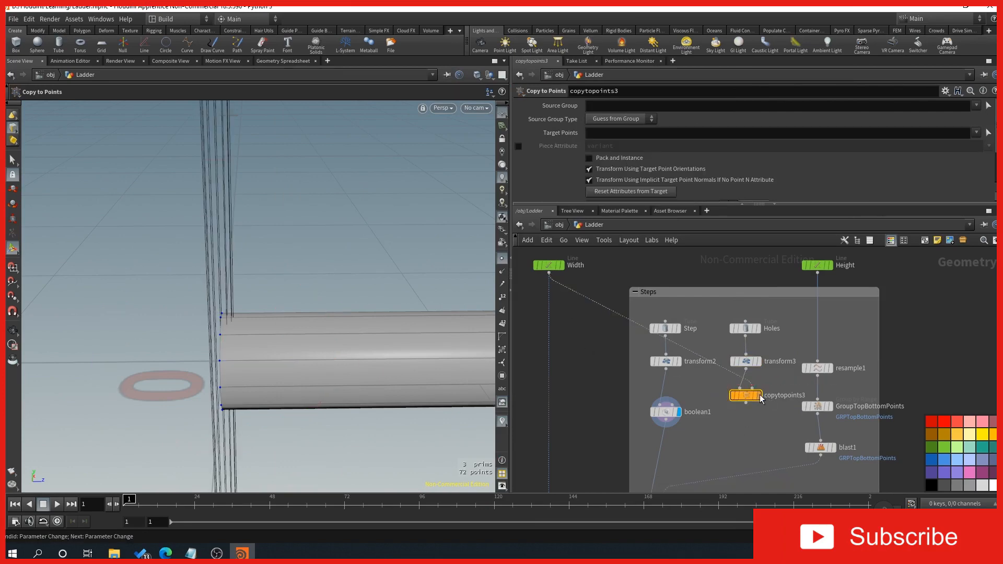
Step: Try a Length of 0.75 on the Width line and undo the change
alt+right_drag(265, 351, 319, 345)
drag(320, 345, 230, 337)
scroll(231, 337, up, 1)
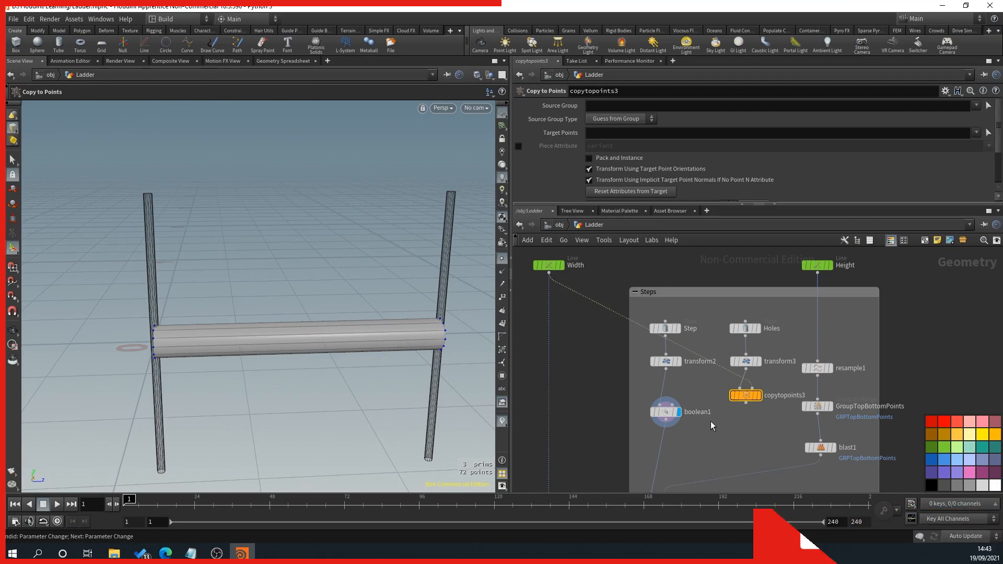
click(545, 267)
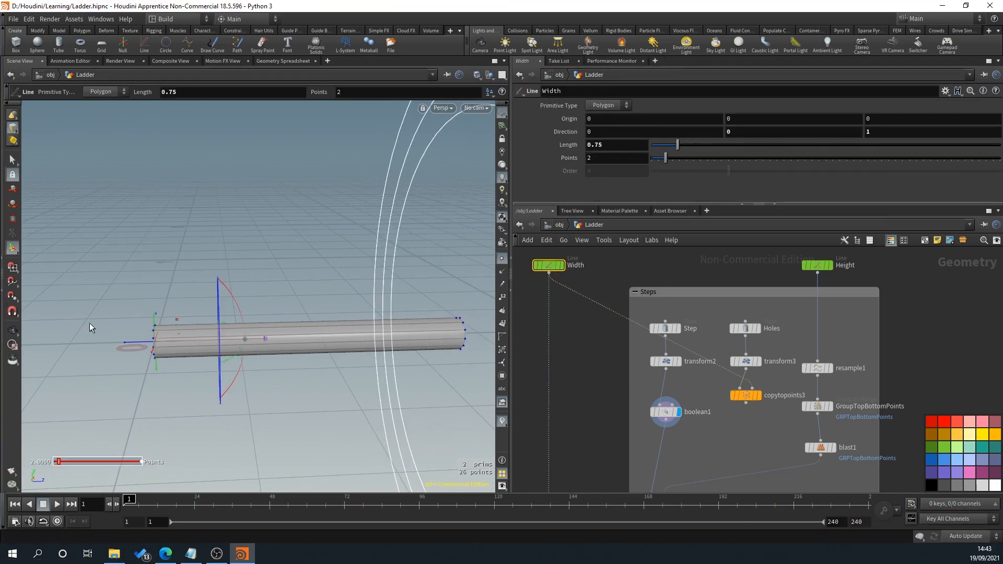
key(ctrl+z)
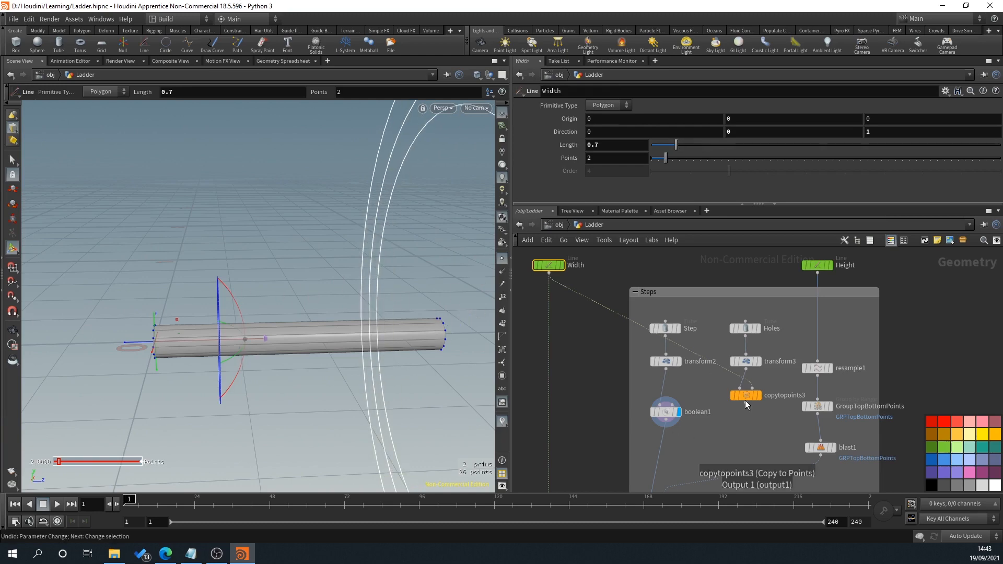
Step: Connect the output of copytopoints3 to the second input of boolean1
click(664, 413)
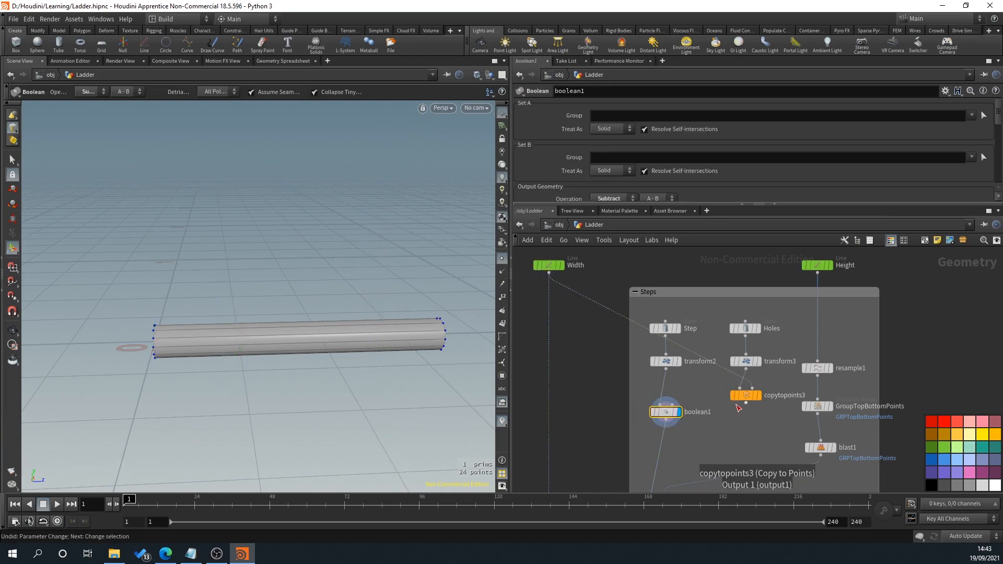
drag(746, 403, 670, 405)
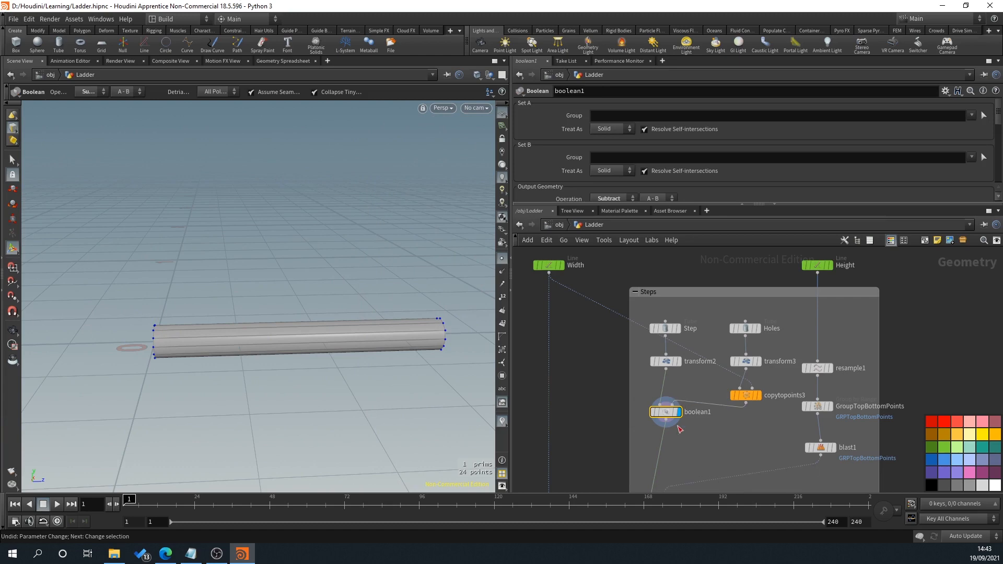
Step: Set the primitive type of both the Step and Holes tubes to Polygon
click(667, 328)
click(604, 105)
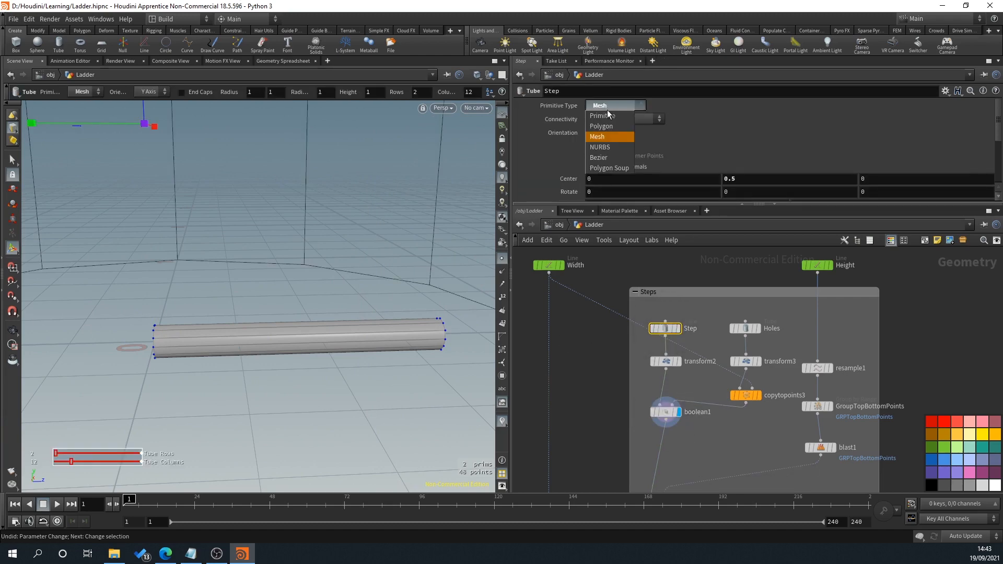
click(609, 126)
click(748, 329)
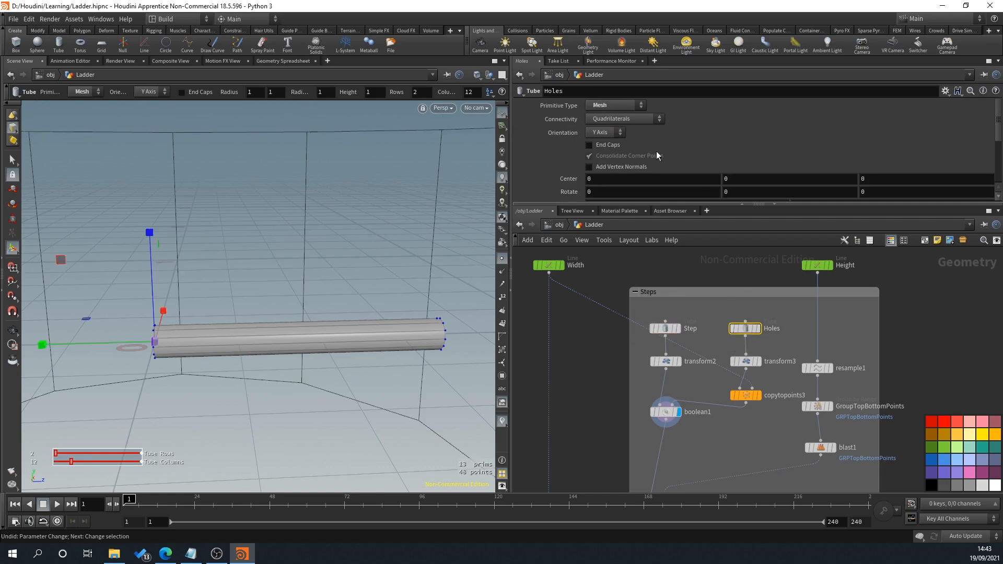
click(623, 106)
click(610, 126)
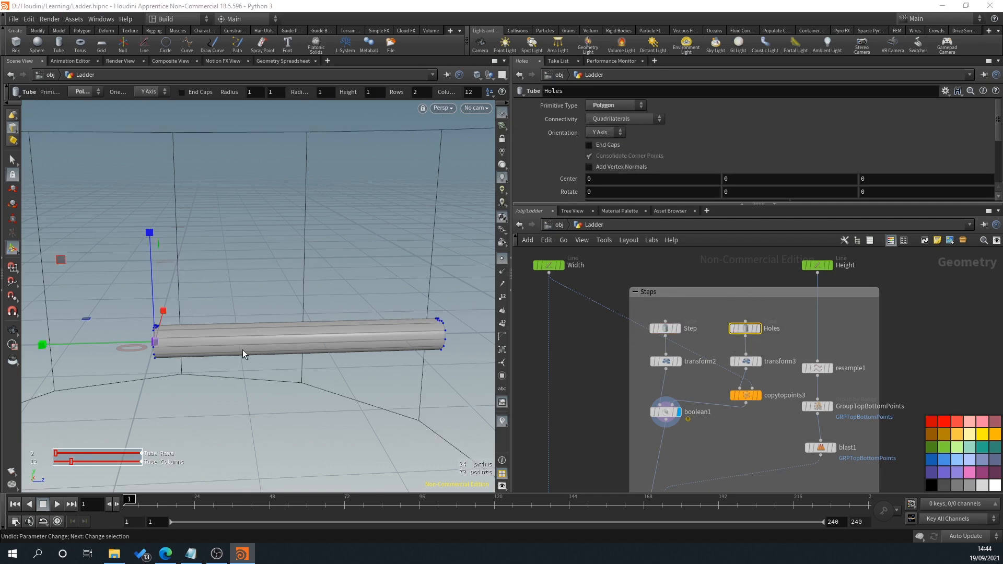
Step: Examine the cut that the Holes tube makes at the end of the step
alt+drag(242, 349, 266, 389)
alt+drag(141, 392, 374, 340)
alt+drag(227, 365, 188, 381)
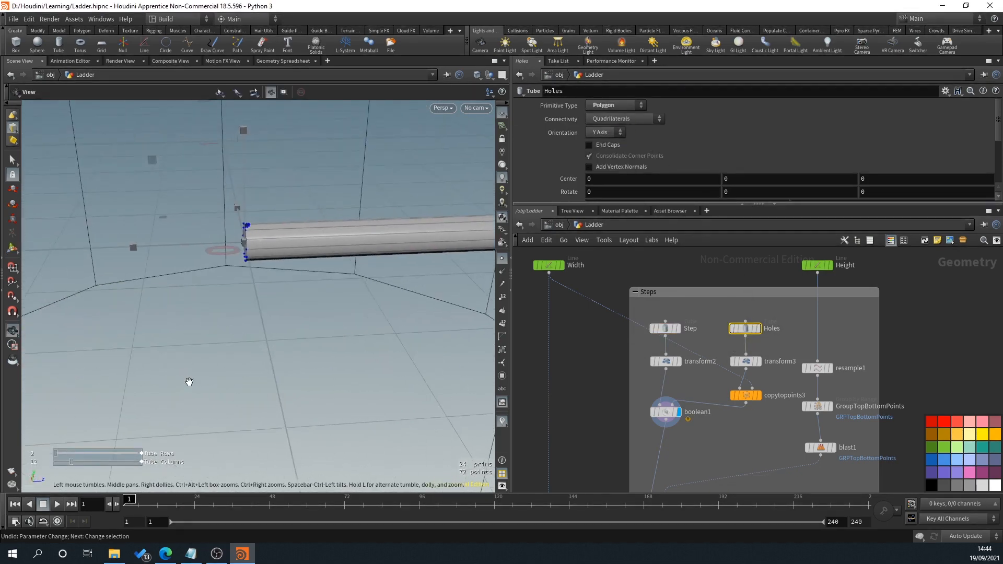
scroll(227, 207, up, 4)
alt+drag(227, 208, 164, 318)
scroll(164, 320, down, 3)
scroll(743, 424, down, 4)
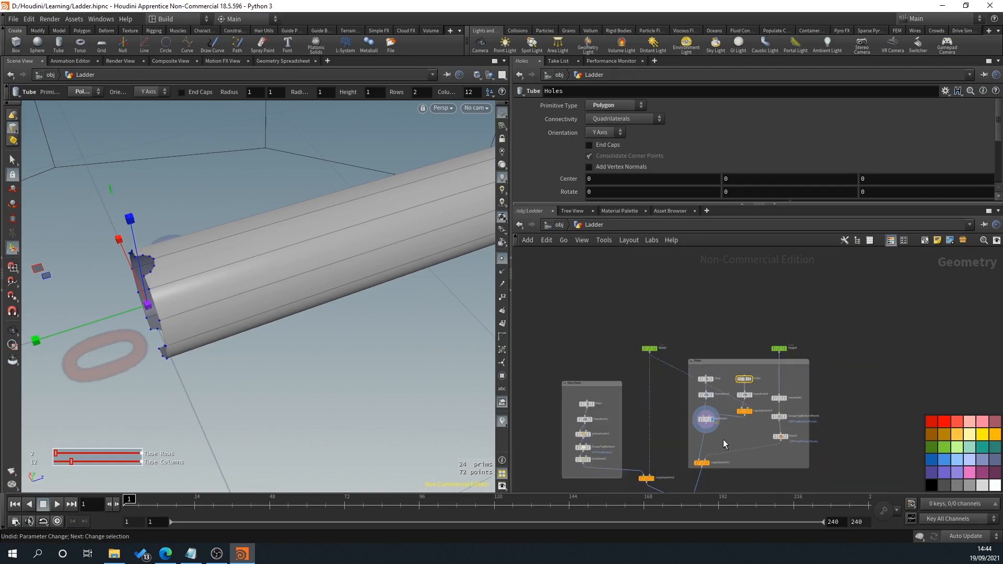
Step: Display merge1 and examine how the steps meet the ladder's side rails
middle_drag(722, 440, 743, 359)
scroll(740, 434, up, 1)
scroll(730, 443, up, 2)
click(708, 426)
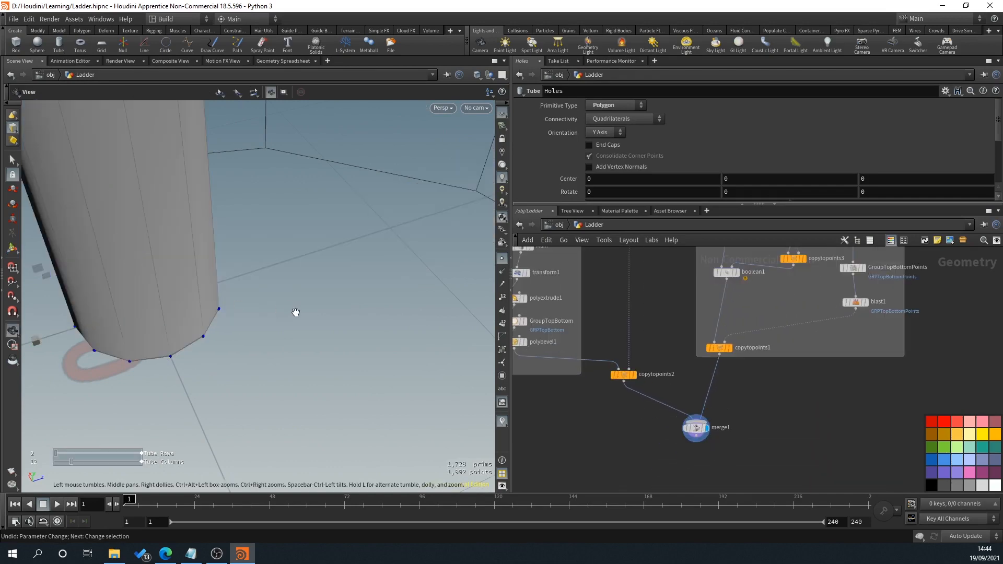
scroll(292, 311, down, 4)
scroll(291, 288, down, 3)
drag(291, 289, 264, 289)
middle_drag(264, 289, 247, 371)
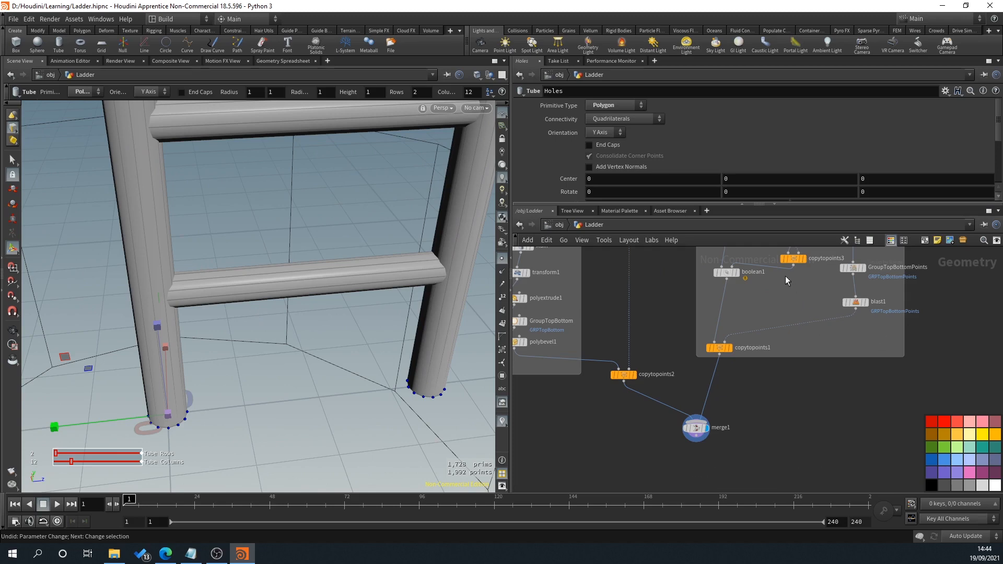
Step: Delete the copytopoints3 node between transform3 and boolean1
scroll(784, 276, up, 1)
middle_drag(802, 287, 704, 464)
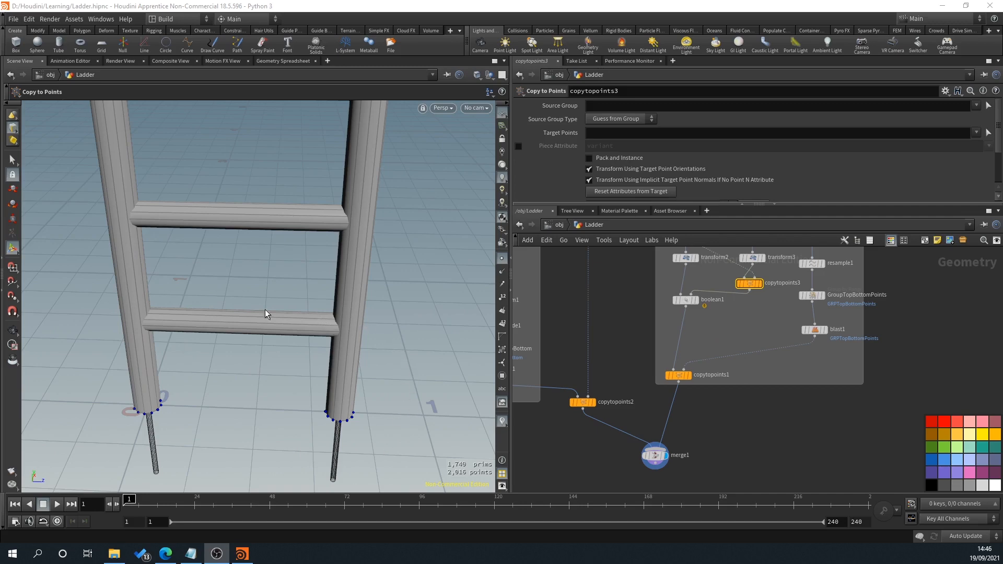
middle_drag(710, 357, 695, 433)
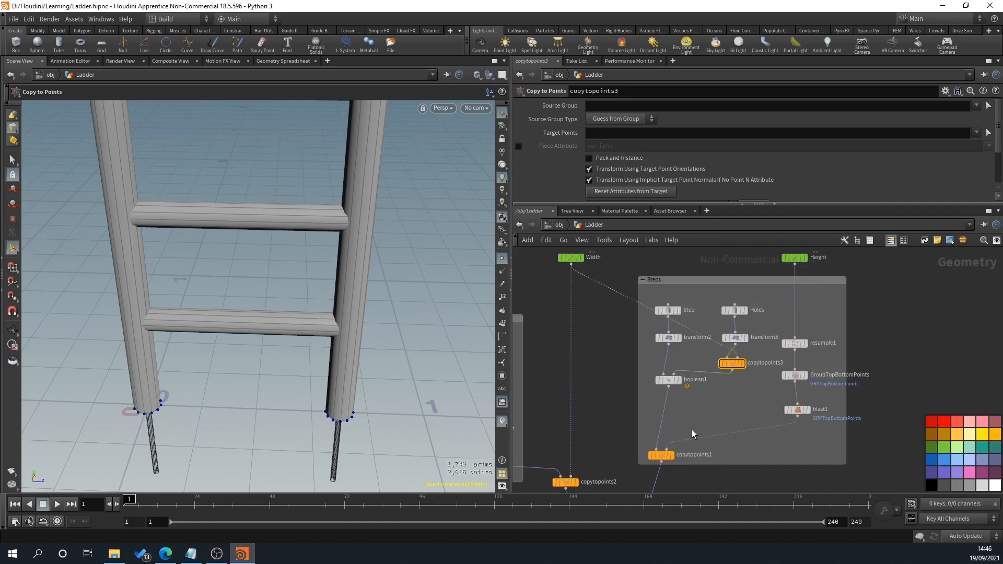
scroll(744, 432, up, 4)
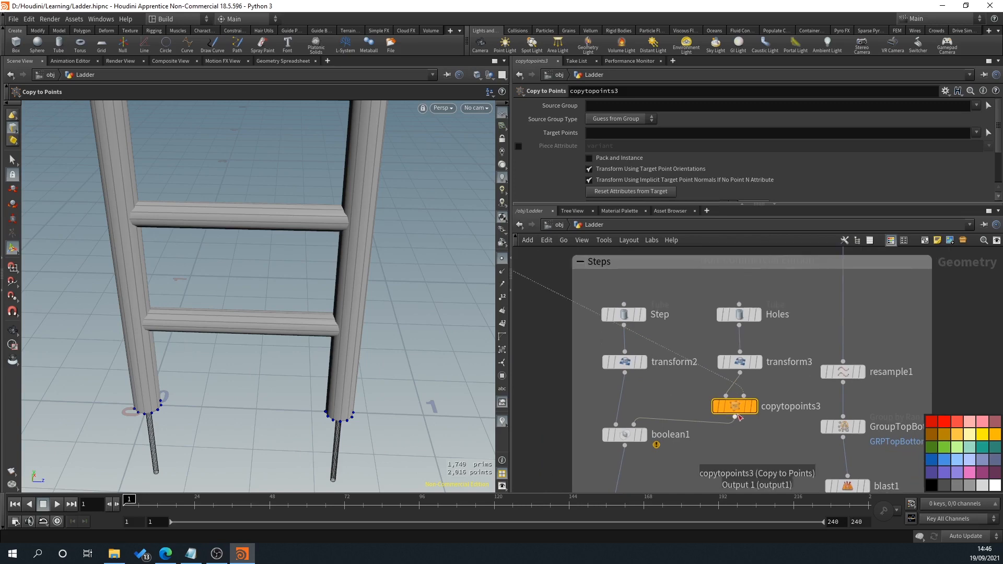
key(Delete)
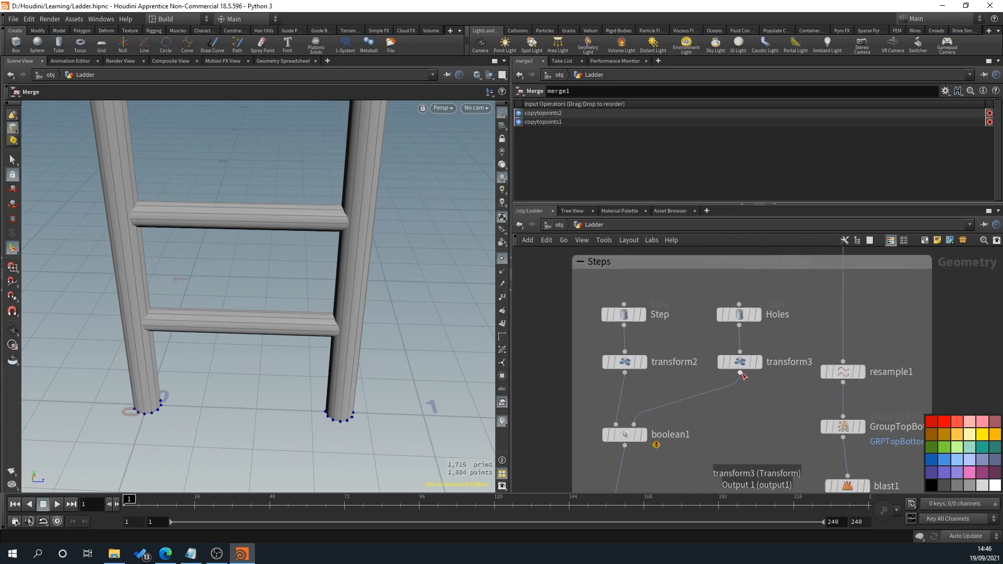
Step: Insert a Copy and Transform node between transform3 and the second input of boolean1
key(Tab)
text(copy)
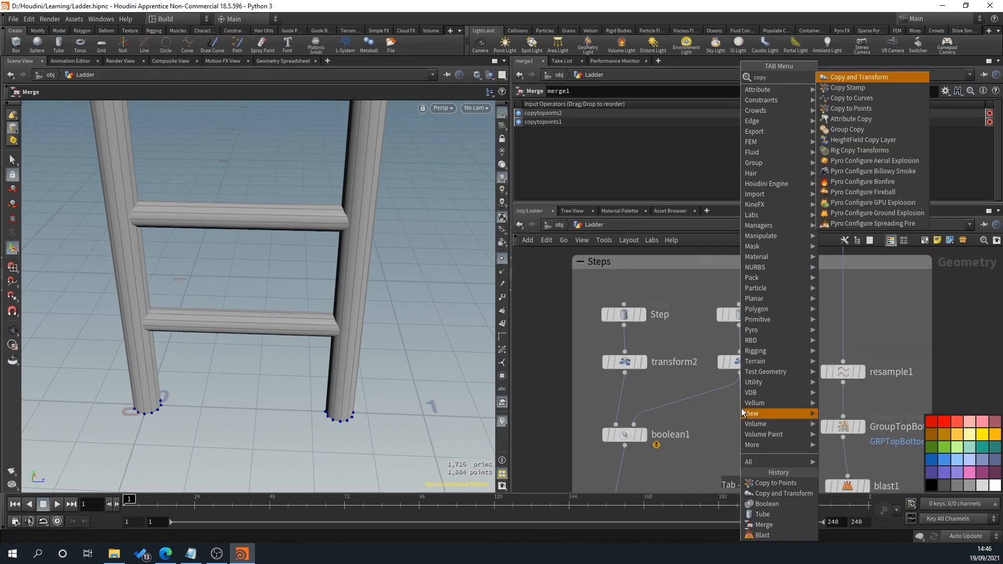
click(863, 77)
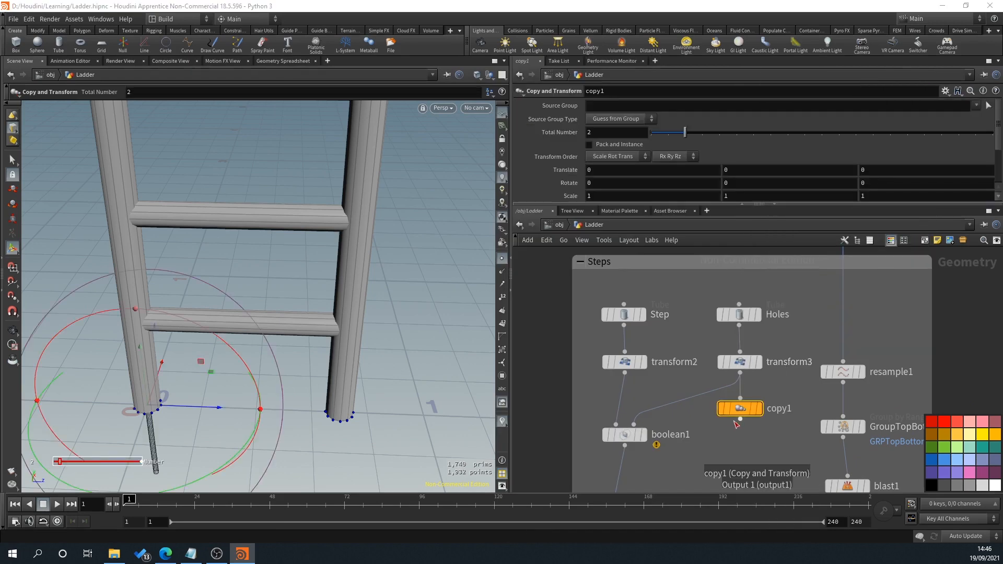
mouse_move(741, 410)
mouse_down()
mouse_move(706, 406)
mouse_move(740, 403)
mouse_up()
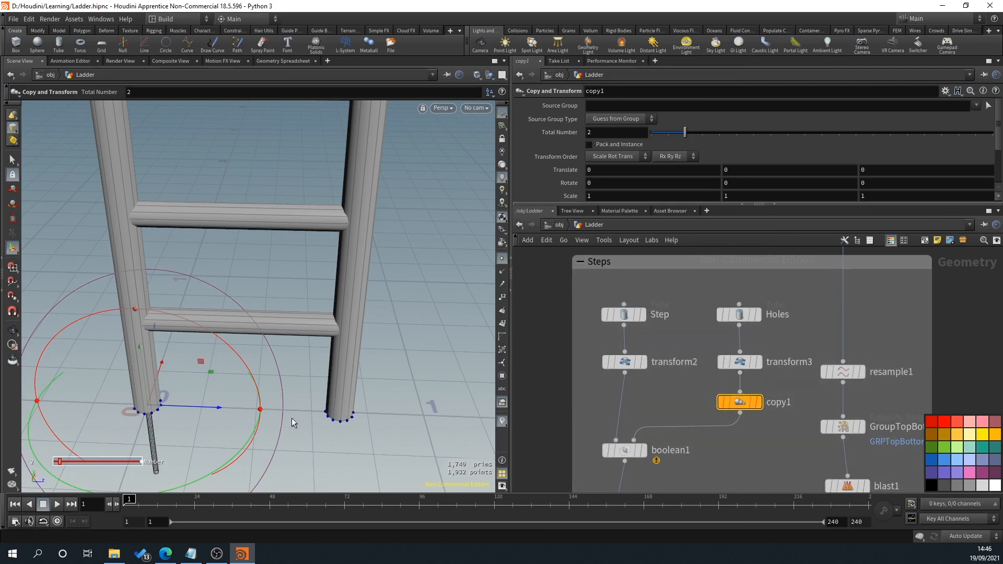
Step: Link the Z translation of copy1 to the Width line's Length with a relative reference, ch("../Width/dist")
alt+middle_drag(291, 418, 302, 367)
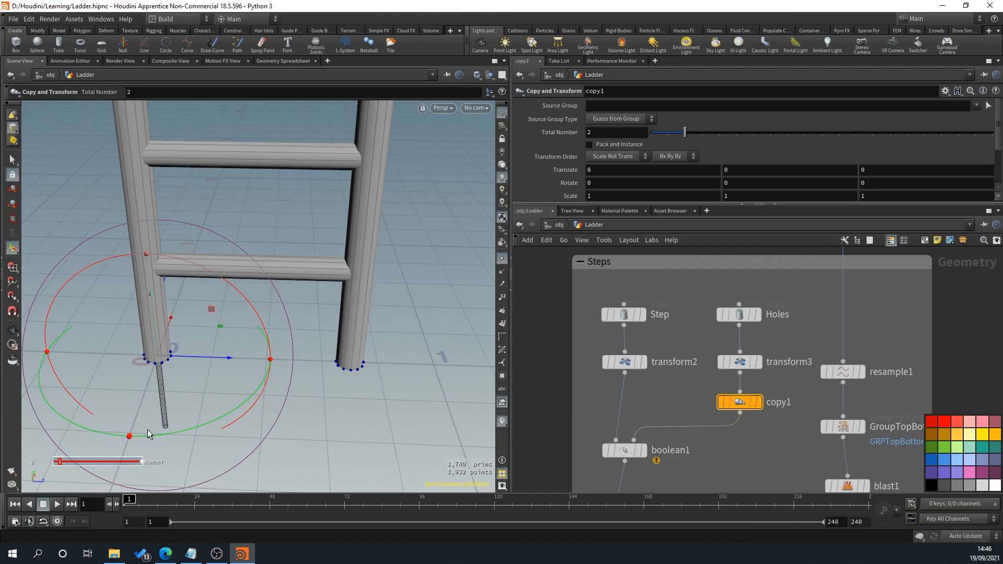
mouse_move(295, 365)
alt+middle_down()
mouse_move(275, 401)
mouse_move(296, 362)
alt+middle_up()
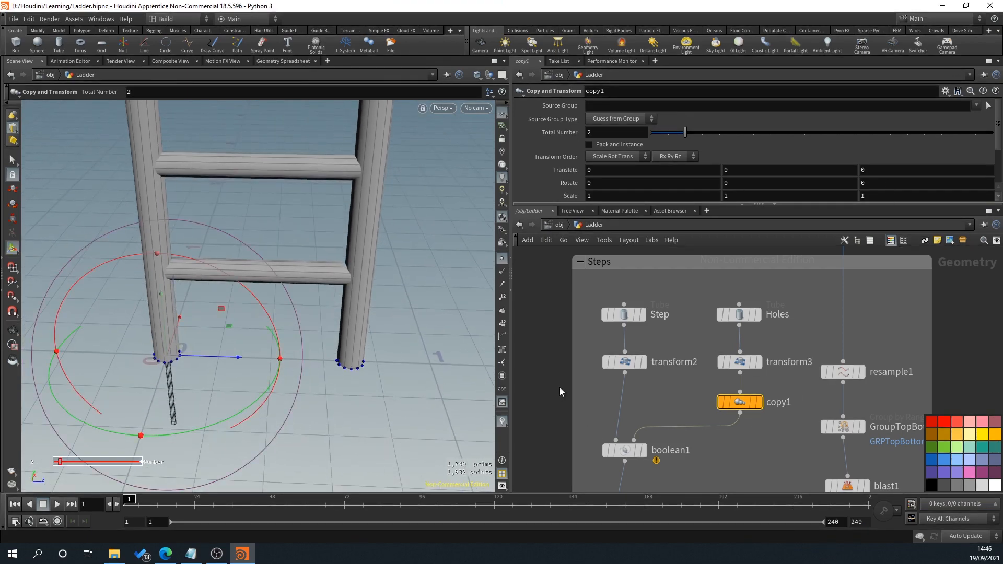
scroll(559, 390, down, 3)
scroll(559, 330, up, 3)
click(574, 288)
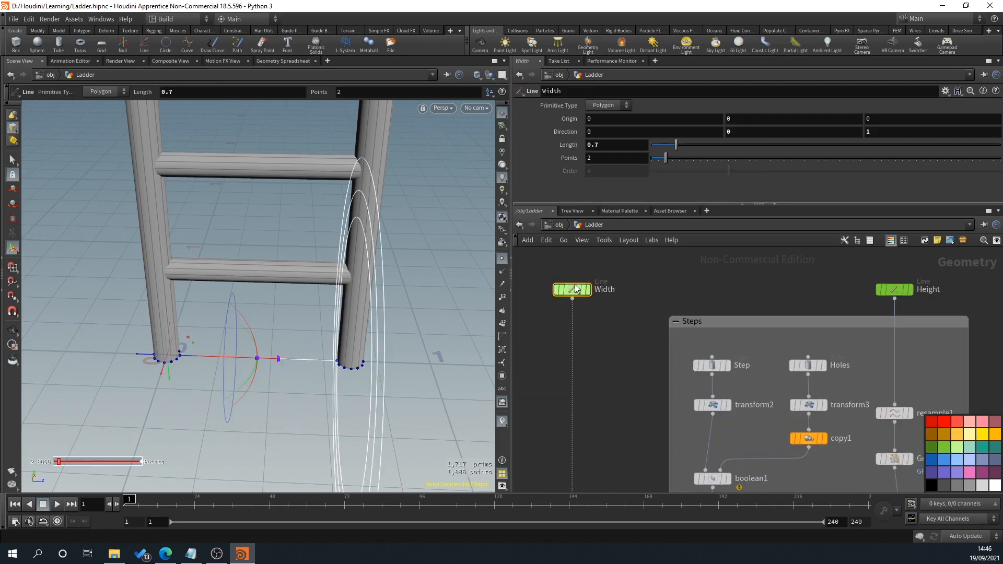
right_click(572, 145)
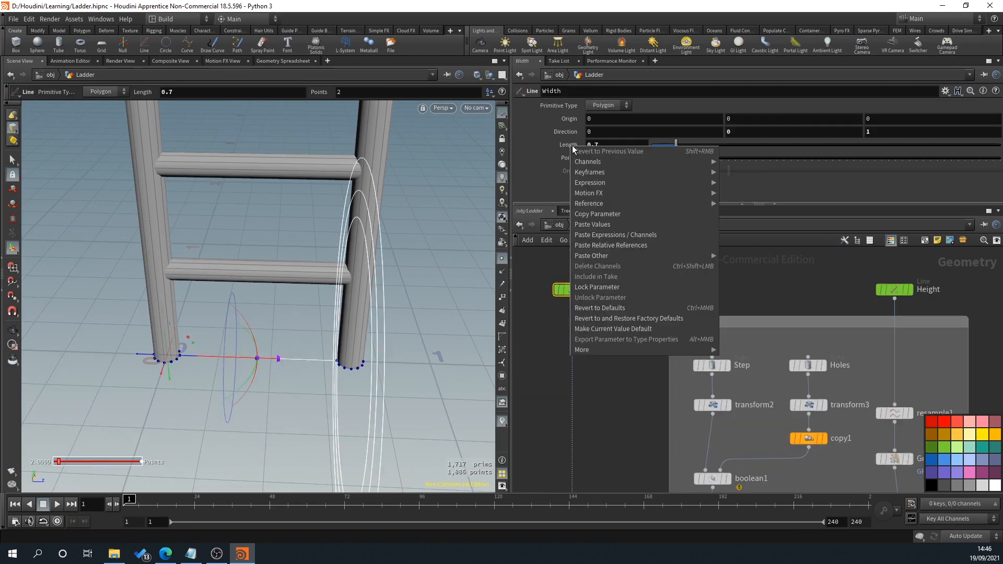
click(597, 214)
middle_drag(952, 377, 797, 296)
scroll(734, 306, up, 1)
middle_drag(734, 306, 791, 287)
click(702, 348)
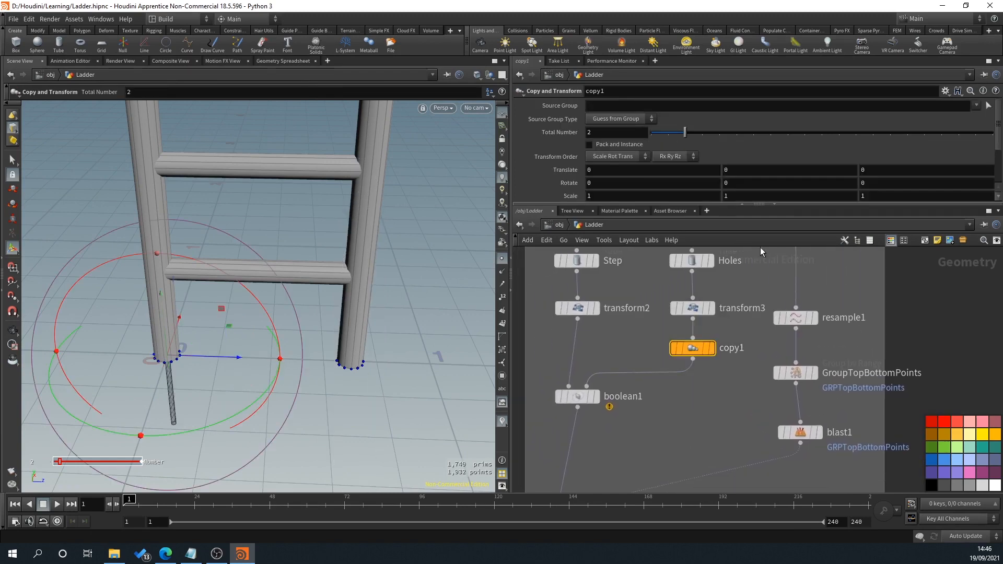
right_click(882, 167)
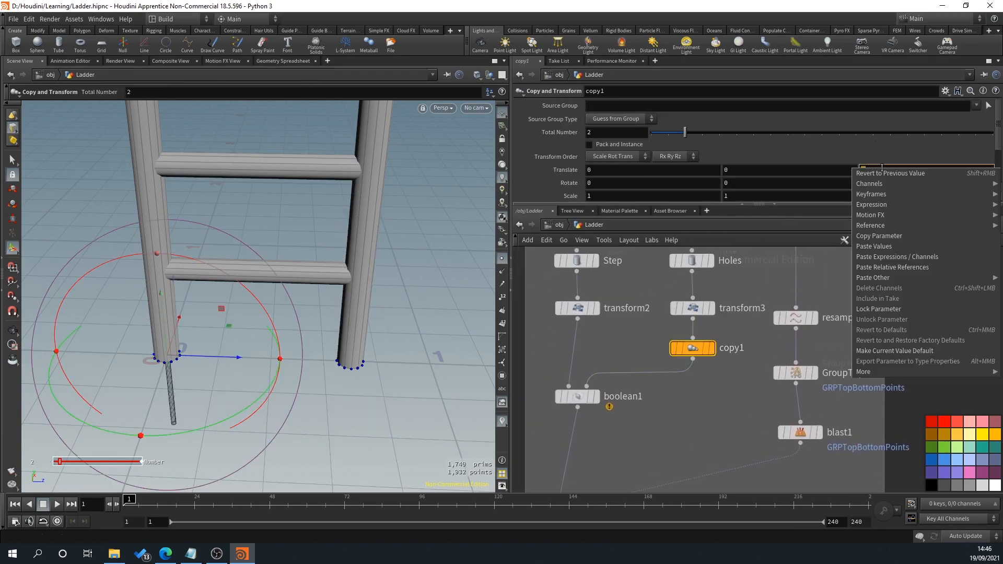
mouse_move(882, 183)
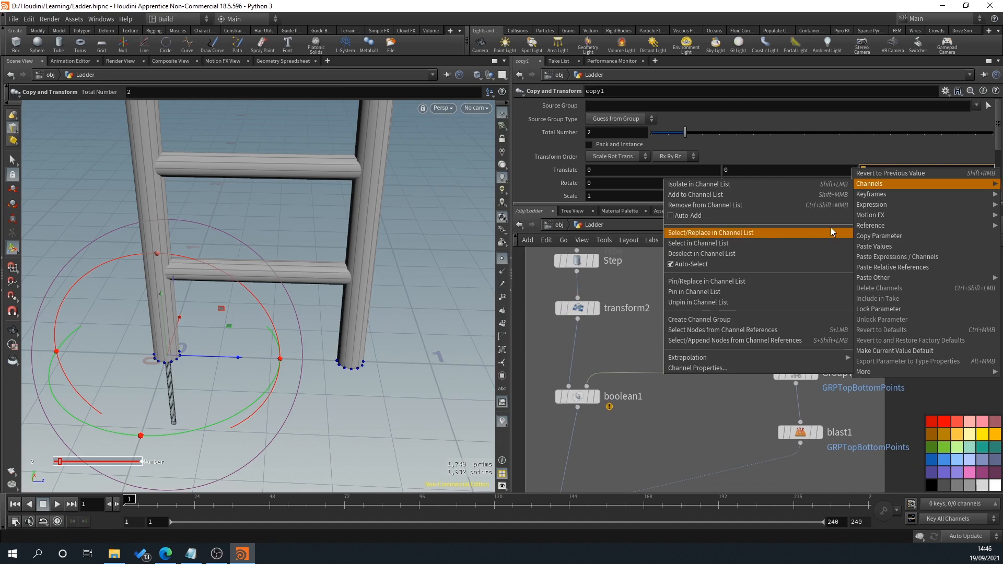
click(896, 267)
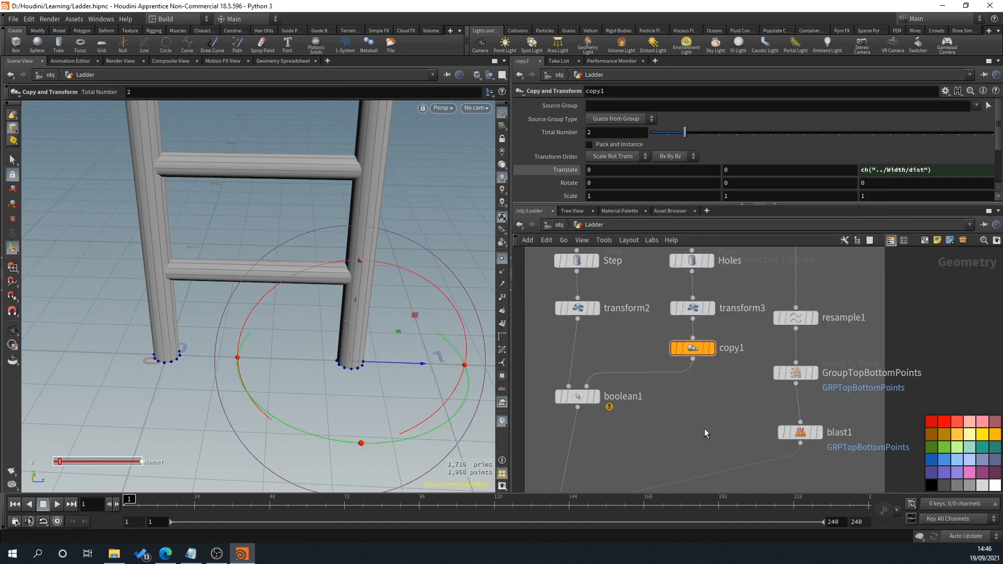
Step: Display boolean1 and check the cuts at both ends of the step
click(596, 396)
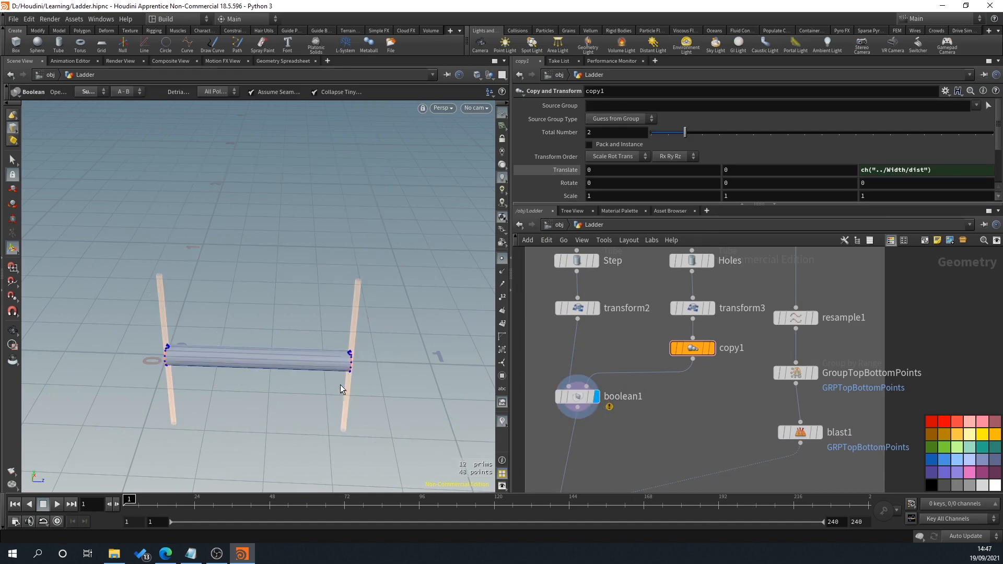
key(Escape)
scroll(286, 335, up, 3)
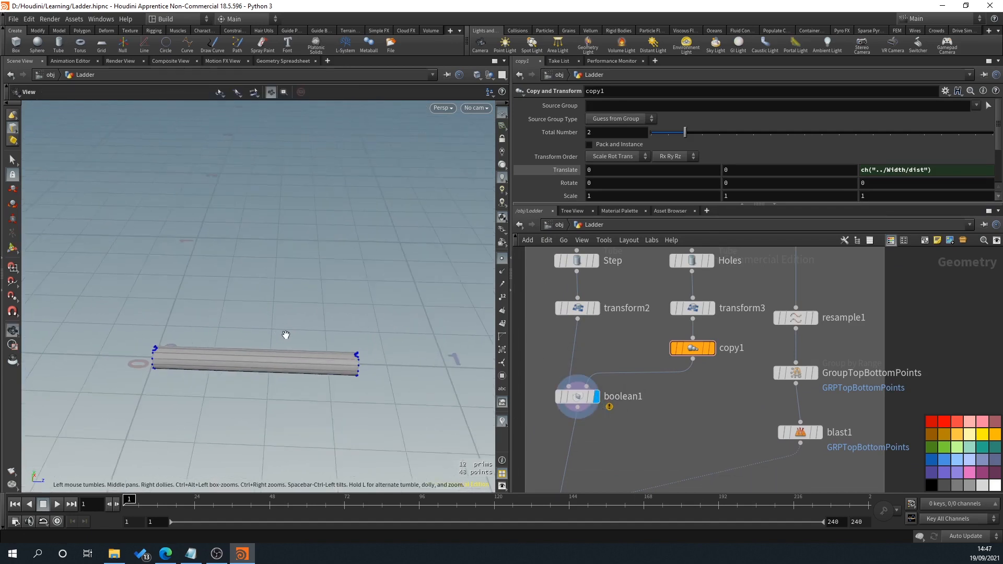
Step: Try a greater Length on the Width line with boolean1 displayed, and undo the change
scroll(286, 335, down, 1)
scroll(614, 357, down, 4)
middle_drag(614, 357, 634, 381)
scroll(543, 300, up, 2)
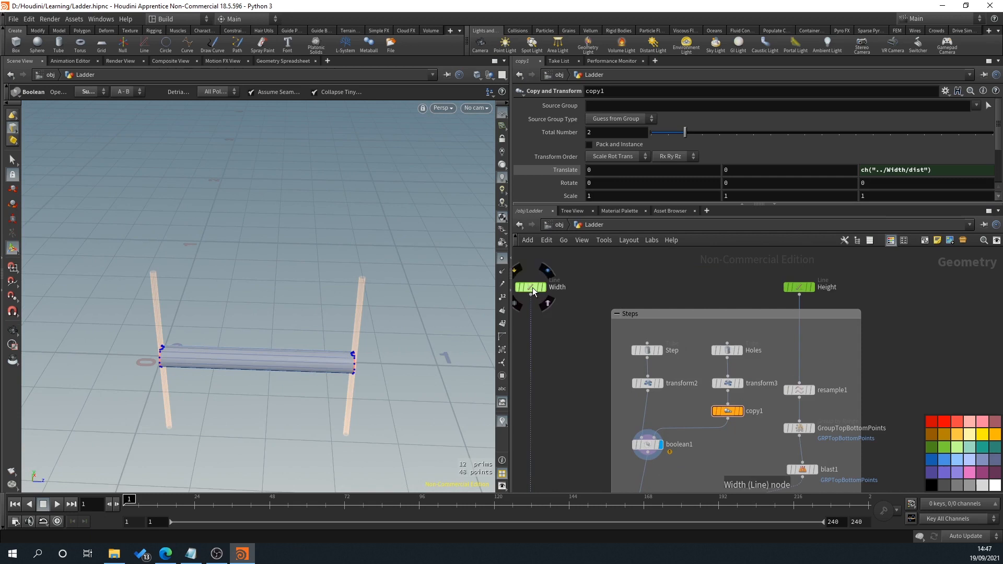
click(531, 287)
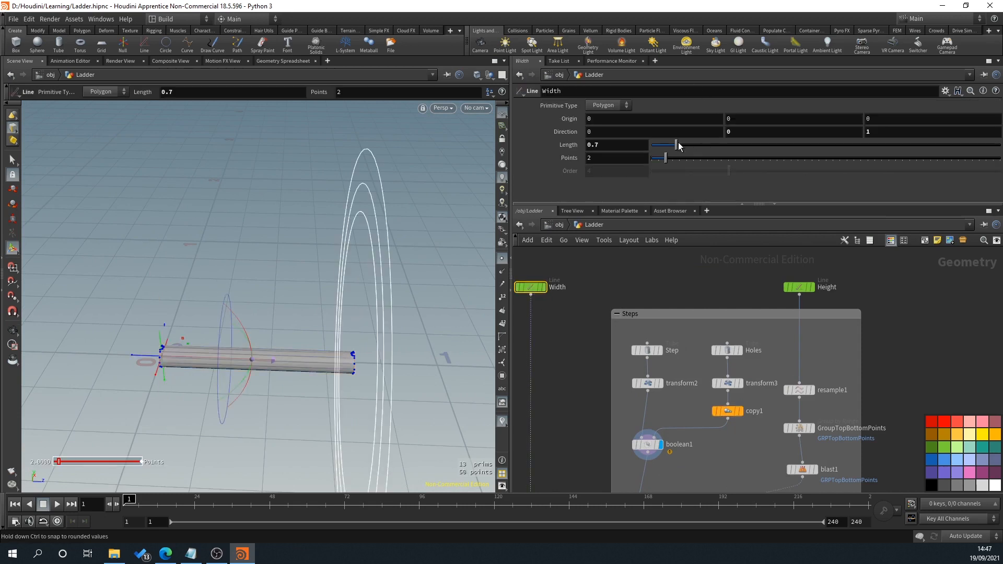
drag(676, 145, 693, 148)
key(ctrl+z)
Step: Display merge1 again and check the joints between the steps and side rails
middle_drag(704, 465, 711, 346)
middle_drag(668, 459, 692, 375)
scroll(691, 427, up, 2)
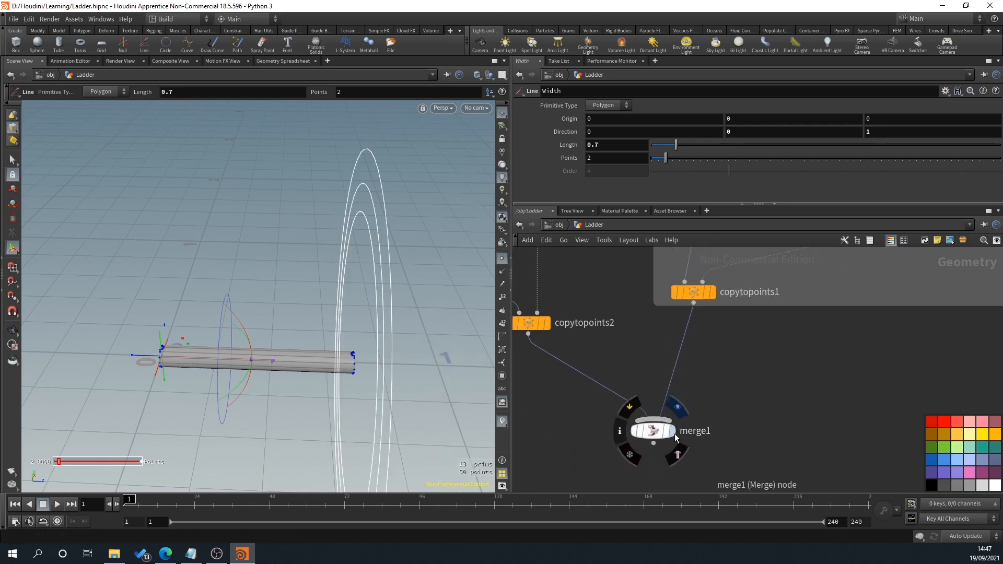
click(672, 431)
alt+middle_drag(195, 352, 219, 399)
key(Return)
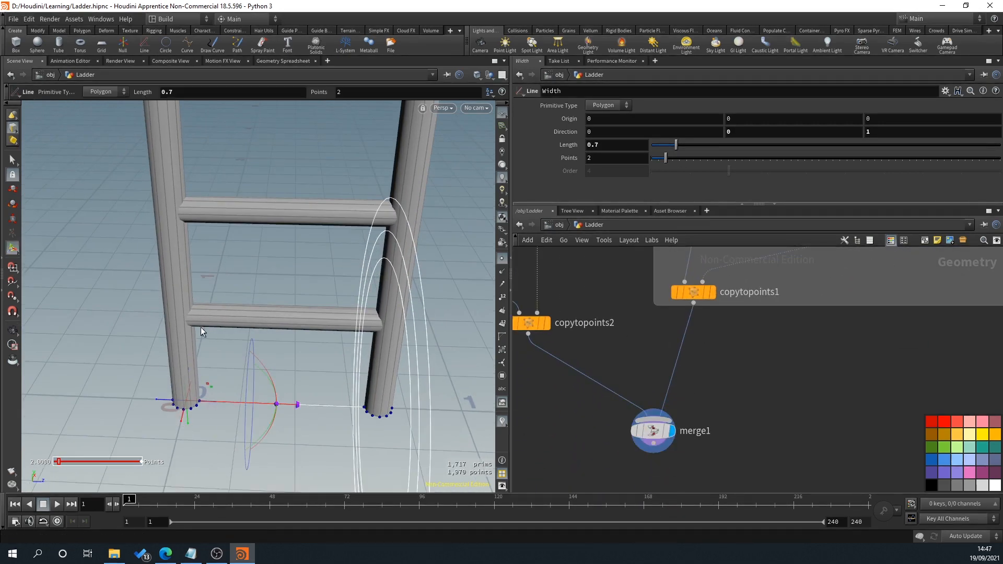
middle_drag(736, 385, 709, 468)
middle_drag(746, 326, 704, 462)
middle_drag(730, 371, 706, 452)
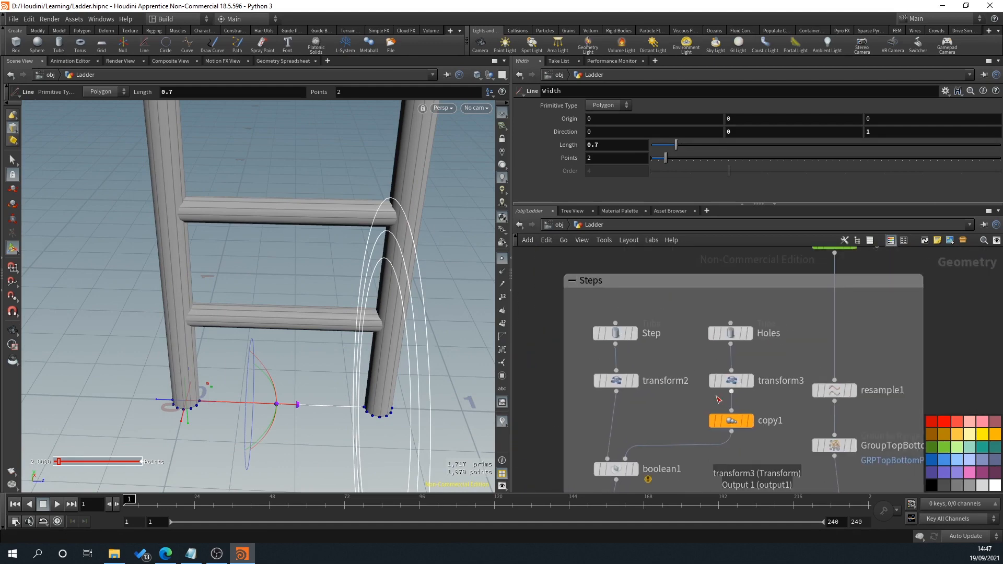
mouse_move(631, 389)
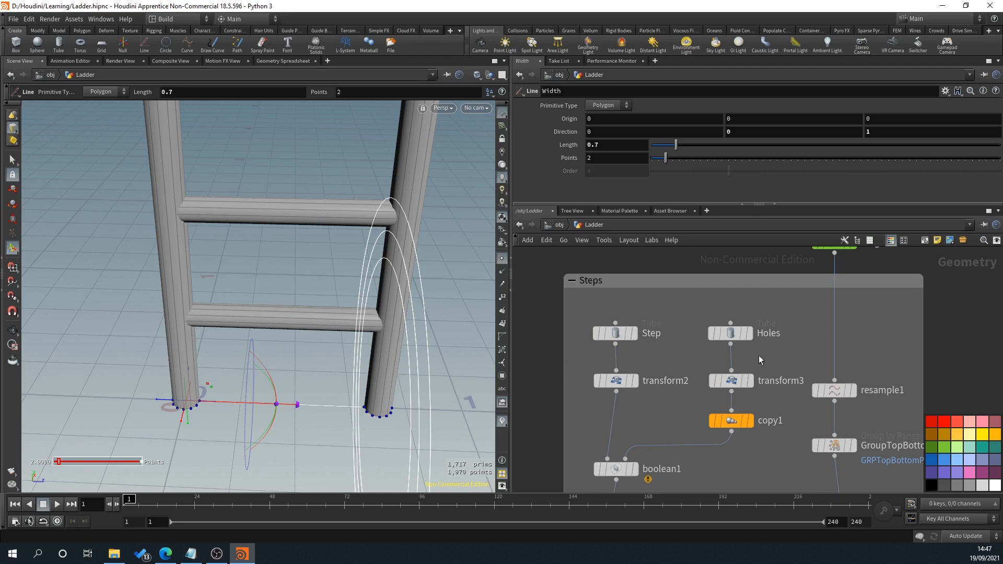
Step: Set transform3's Z translation to 0.05 to shift the Holes tube inward along the step
click(731, 381)
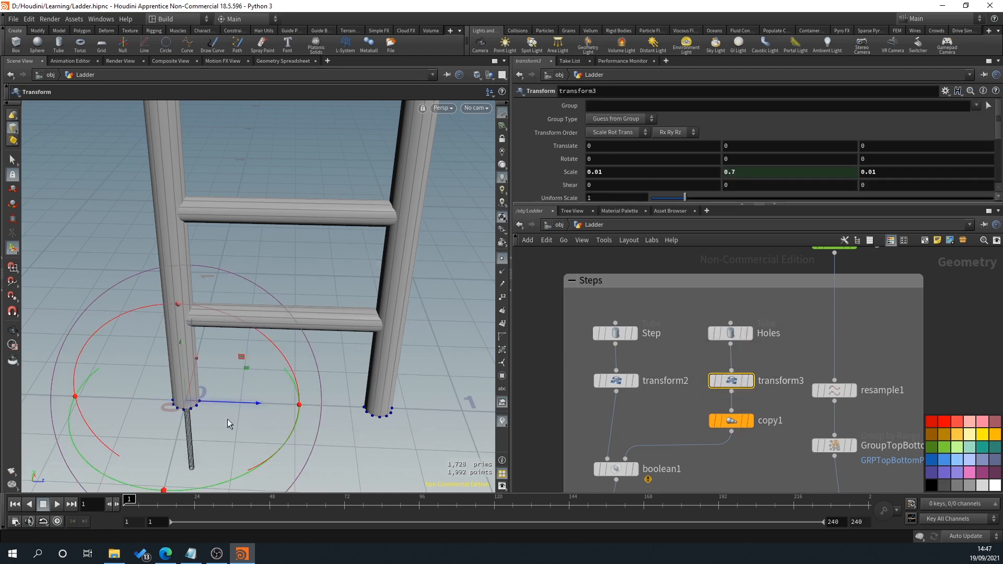
middle_drag(874, 145, 908, 165)
scroll(212, 318, up, 3)
scroll(235, 331, up, 5)
key(Return)
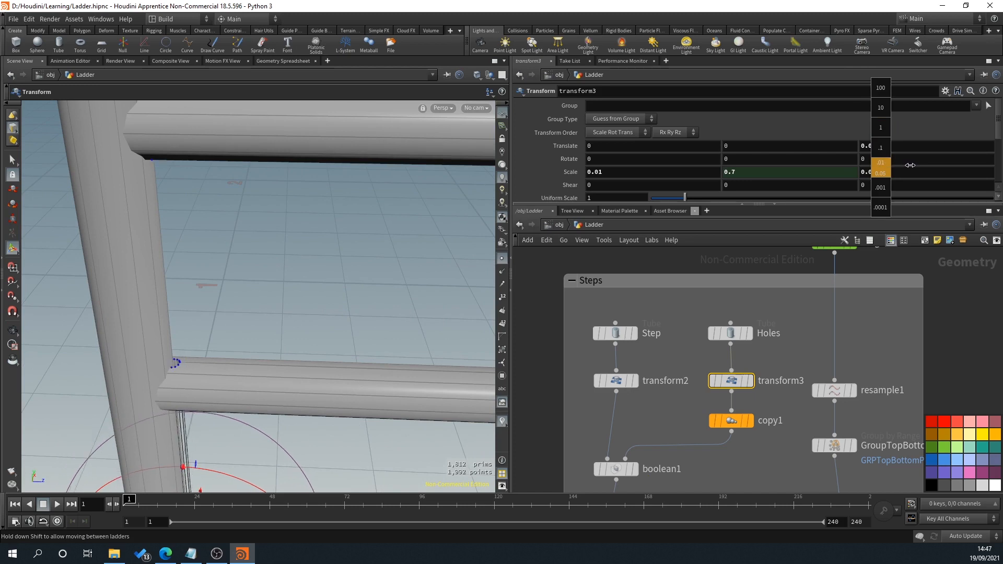
alt+drag(293, 289, 430, 335)
Step: Set transform3's X and Z scale to 0.015 to widen the holes
click(607, 171)
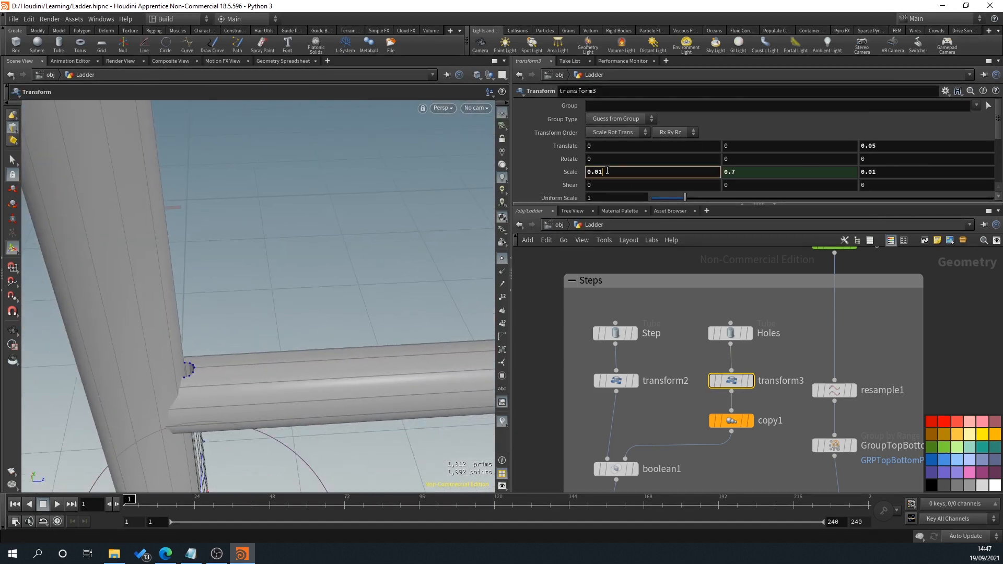
click(915, 172)
text(5)
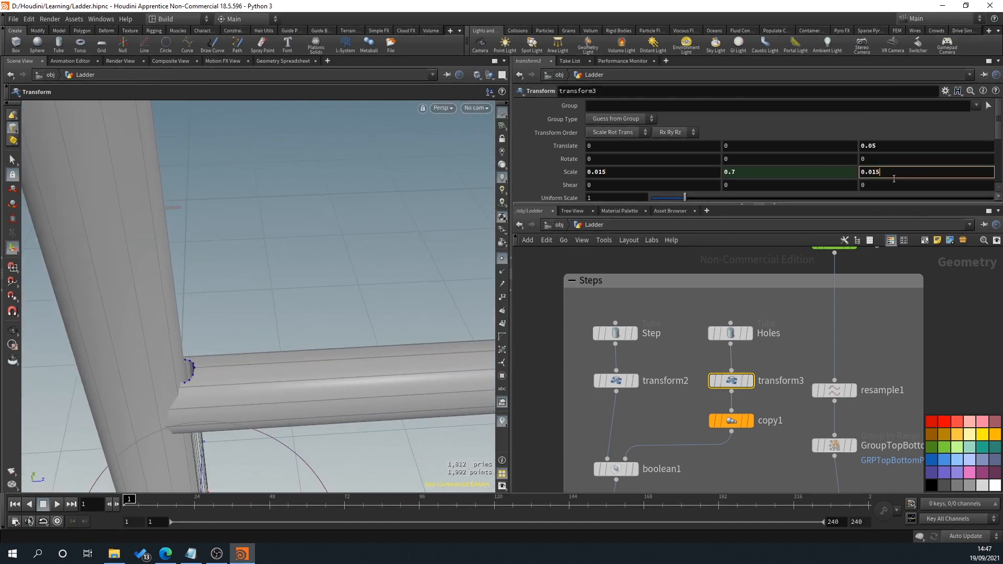
key(Return)
drag(334, 290, 288, 360)
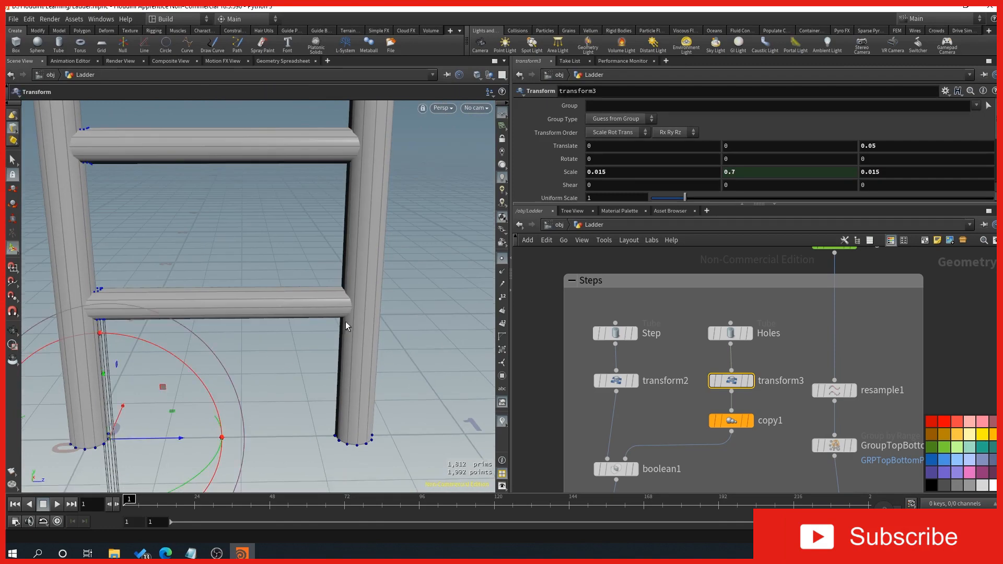
alt+drag(315, 403, 306, 377)
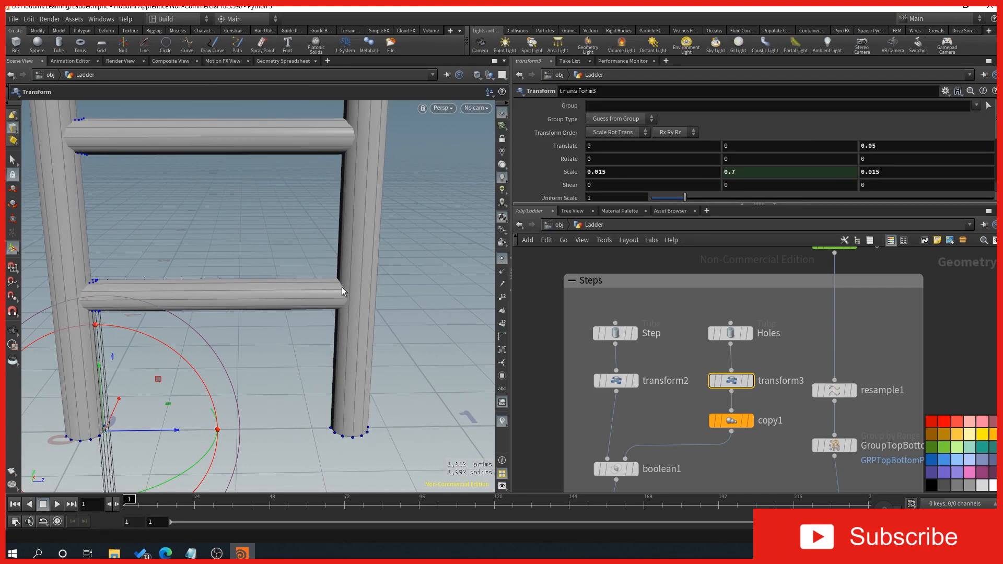
Step: Remove the -.1 offset from copy1's Z translation, leaving only ch("../Width/dist")
middle_drag(822, 340, 759, 296)
click(672, 380)
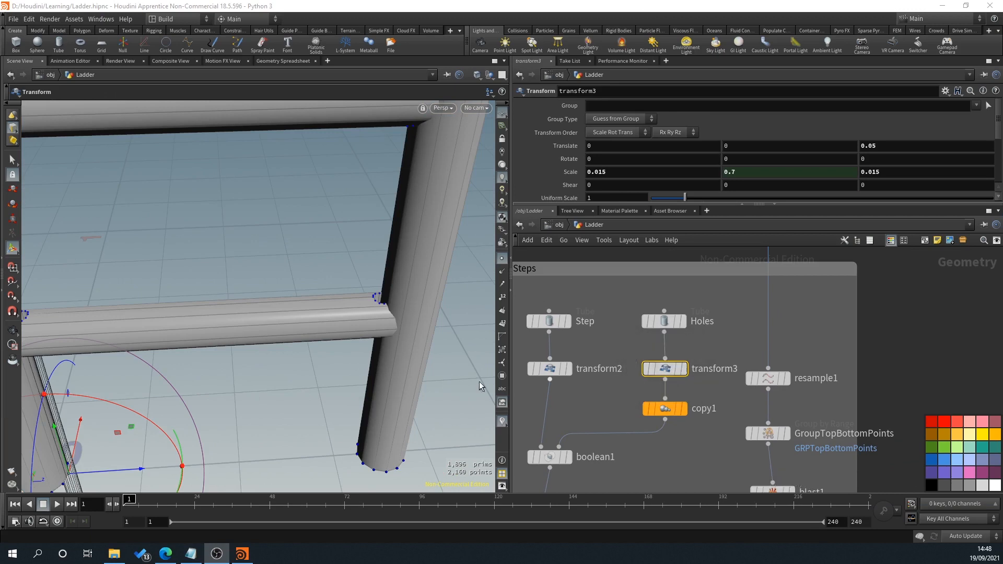
alt+middle_drag(346, 358, 328, 360)
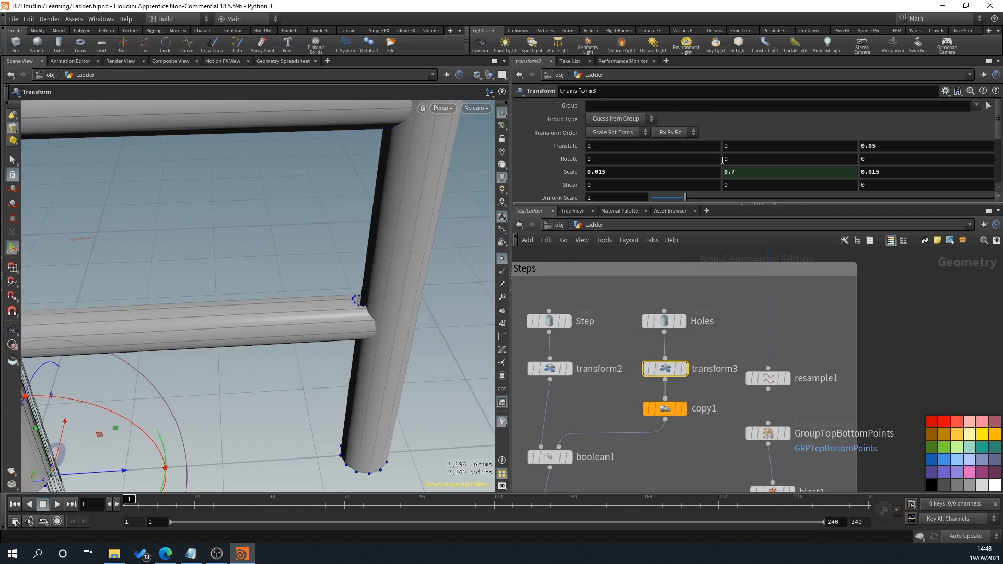
click(666, 412)
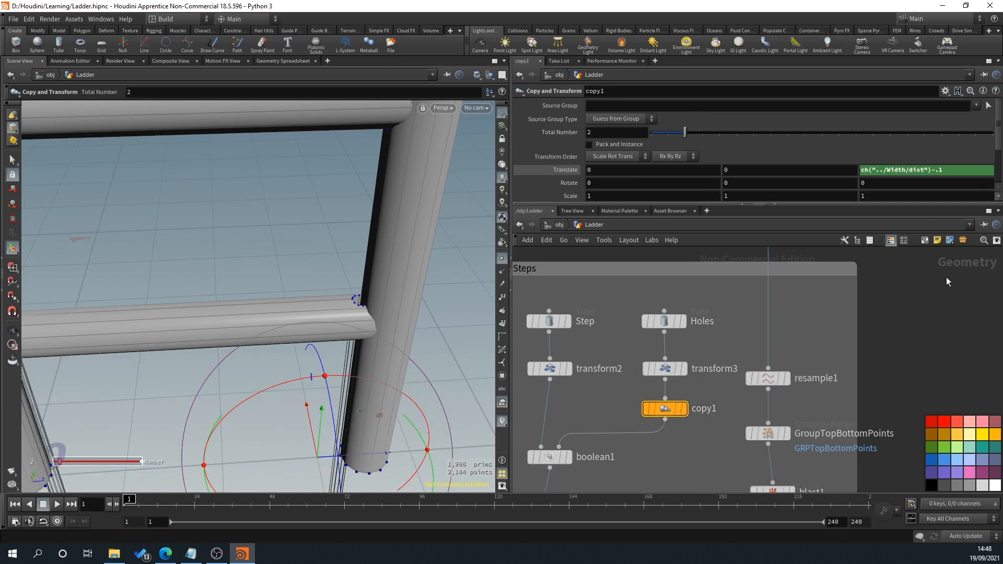
click(954, 169)
key(BackSpace)
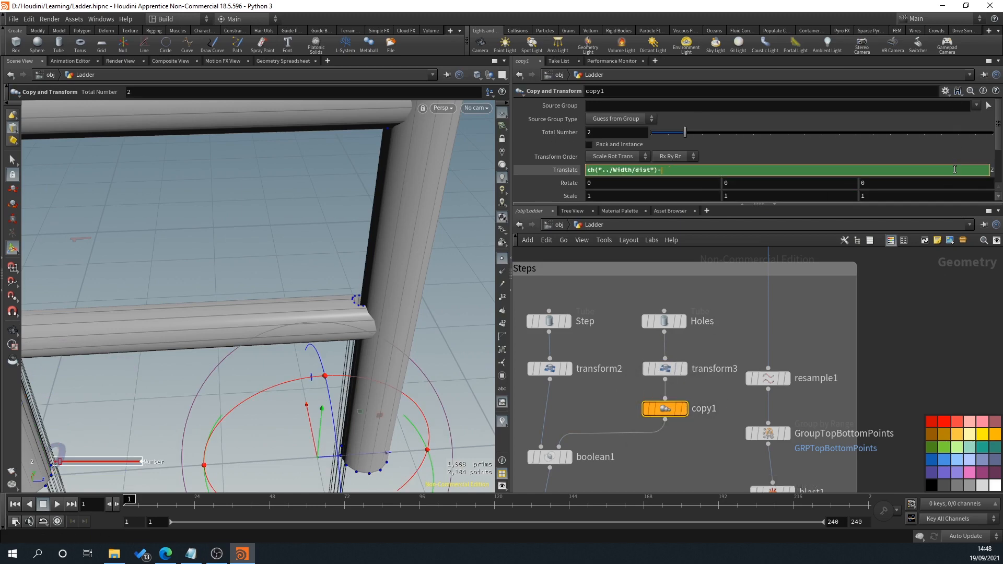
key(BackSpace)
key(Return)
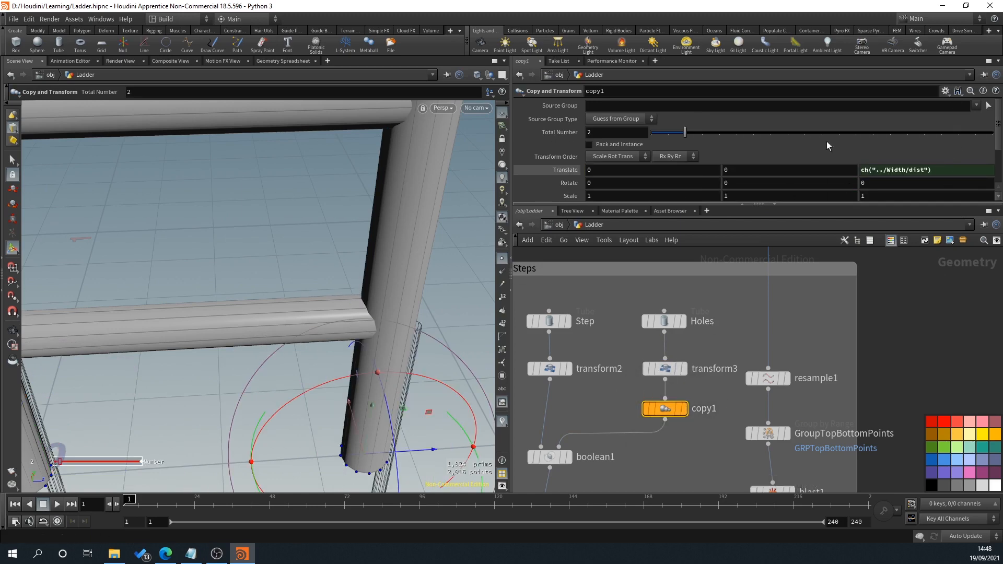
Step: Set copy1's Z translation expression to ch("../Width/dist")-.1 to offset the second hole inward
click(943, 168)
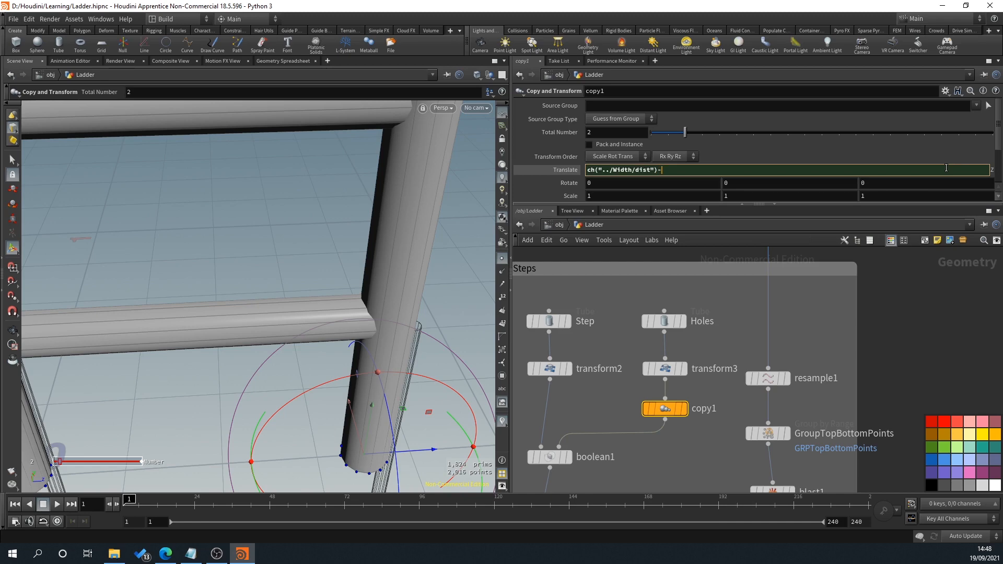
text(1)
key(Return)
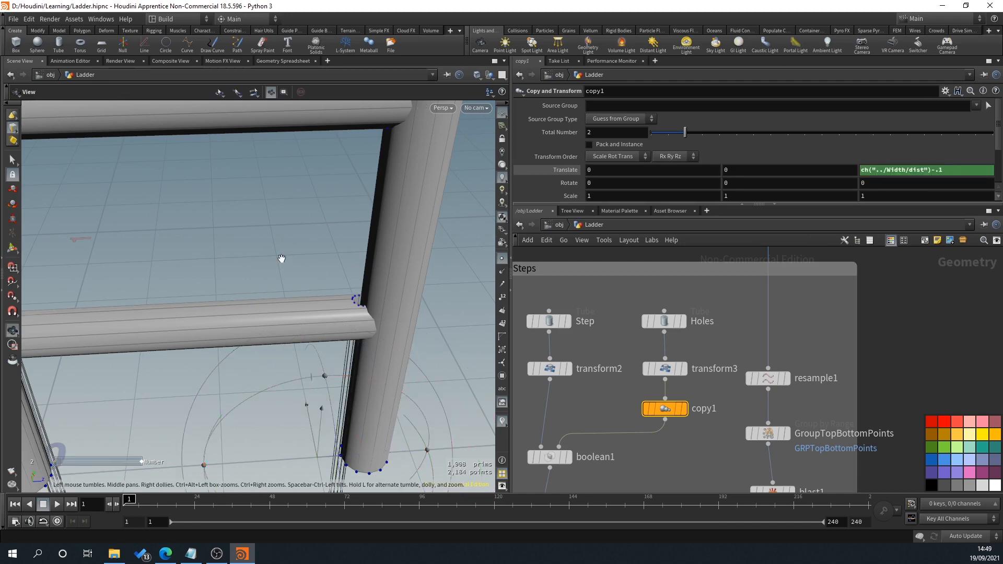
alt+right_drag(281, 259, 222, 266)
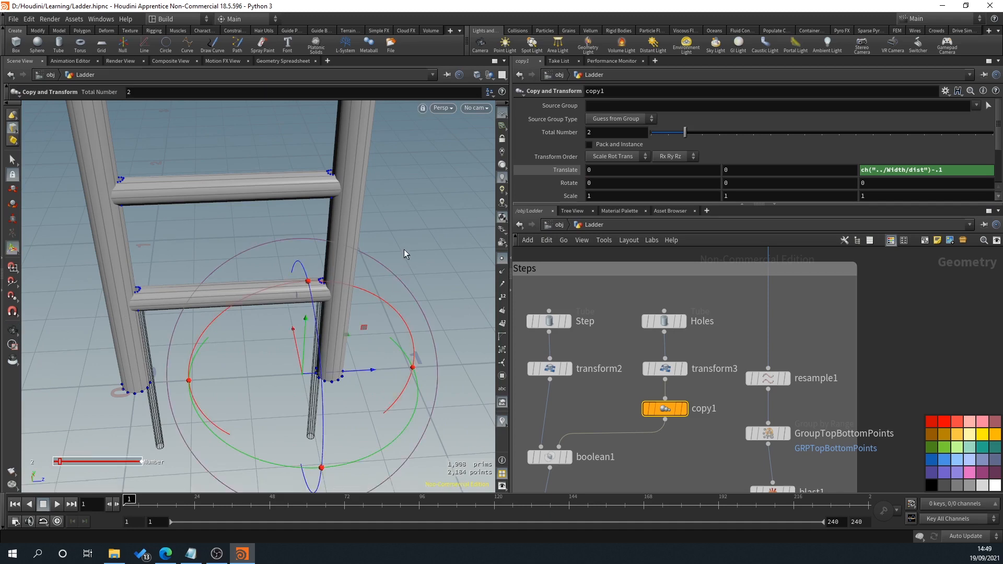
Step: Try a greater Length on the Width line, and undo the change
key(h)
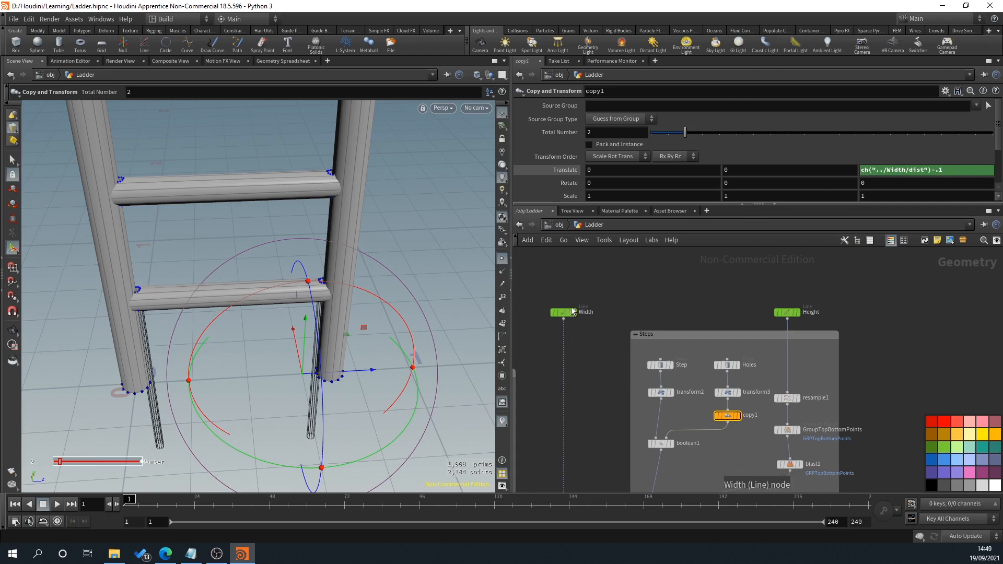
mouse_move(557, 320)
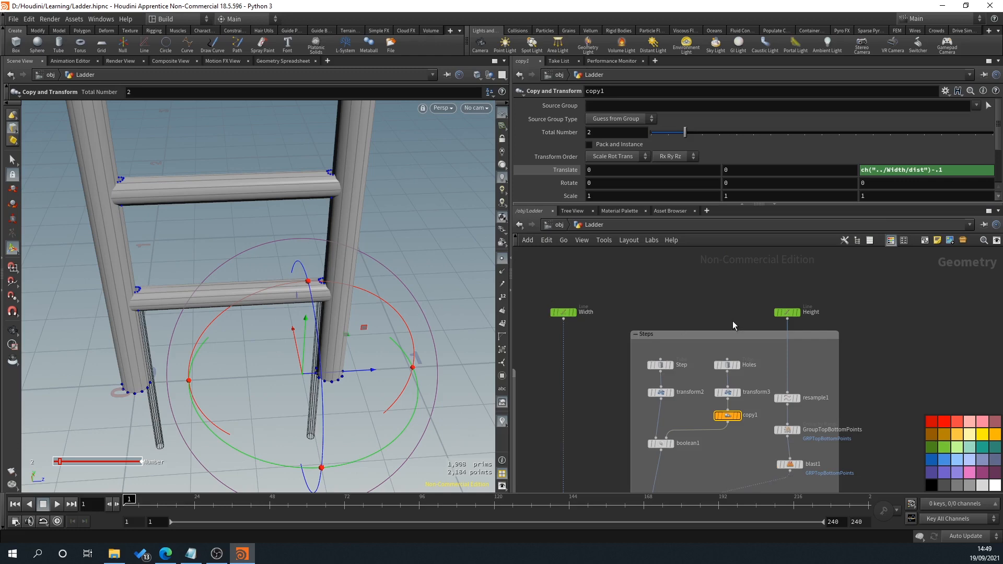
scroll(548, 301, up, 2)
click(564, 310)
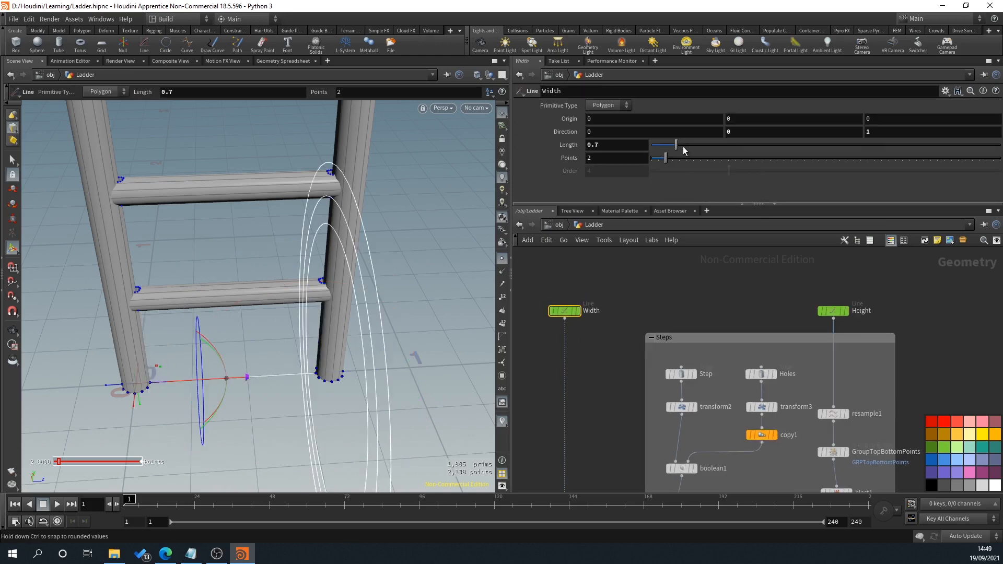
mouse_move(677, 147)
mouse_down()
mouse_move(664, 147)
mouse_move(685, 151)
mouse_up()
key(ctrl+z)
Step: Inspect the hole at the left rail joint, and display boolean1 to examine the cut on the single step
alt+scroll(344, 332, down, 1)
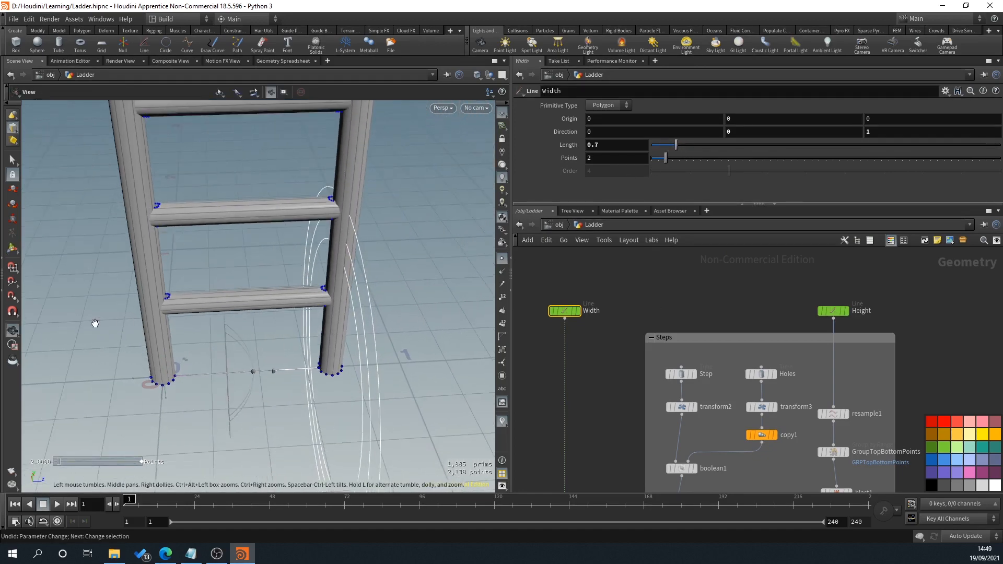
alt+scroll(168, 303, up, 10)
alt+drag(168, 302, 244, 322)
alt+middle_drag(243, 322, 184, 369)
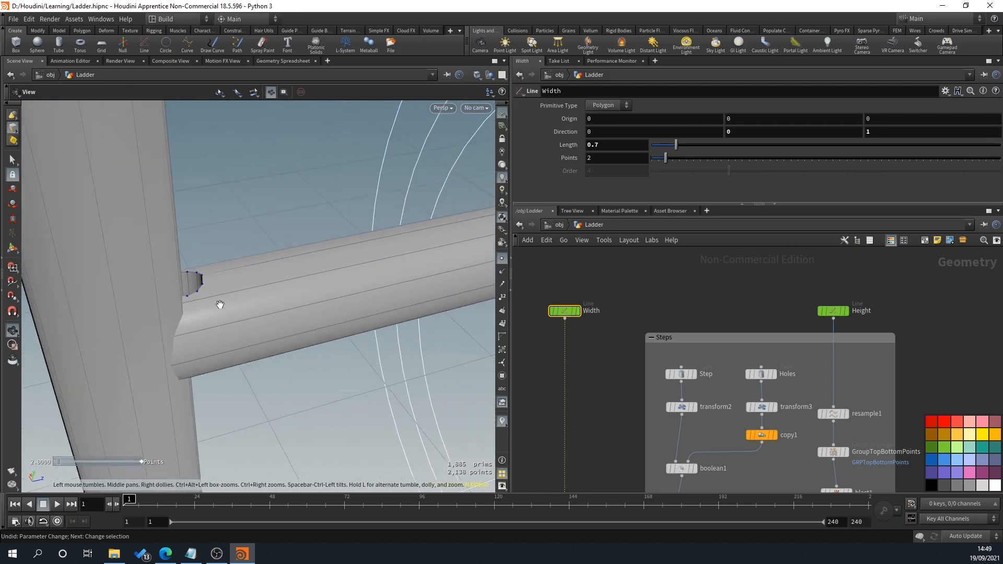
alt+drag(220, 304, 209, 299)
key(Return)
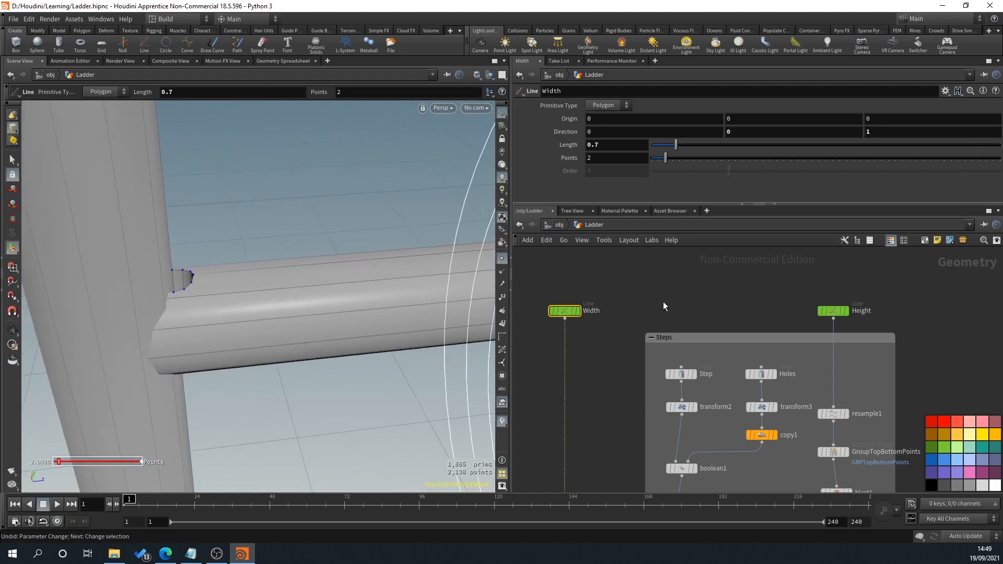
middle_drag(783, 397, 709, 337)
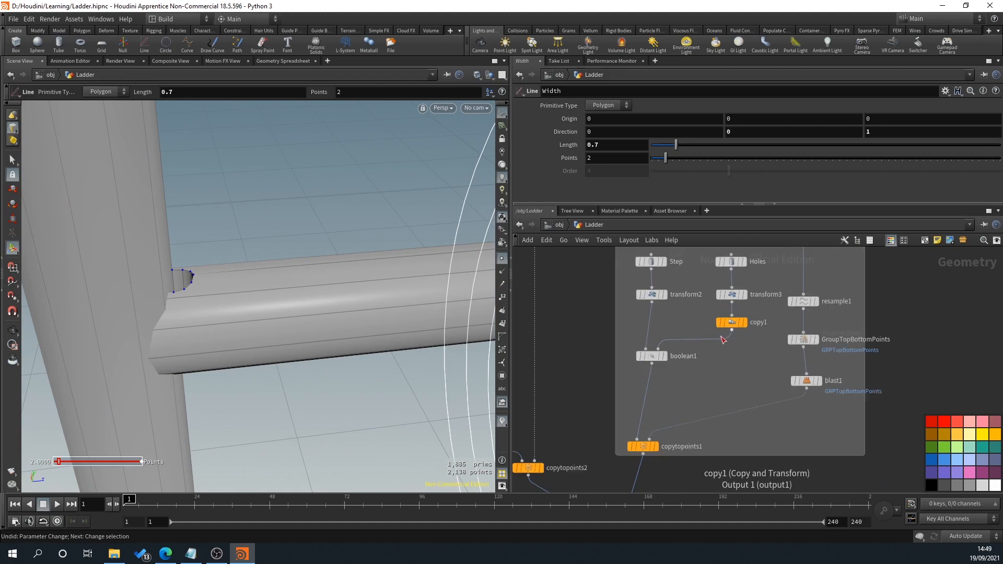
middle_drag(728, 345, 742, 325)
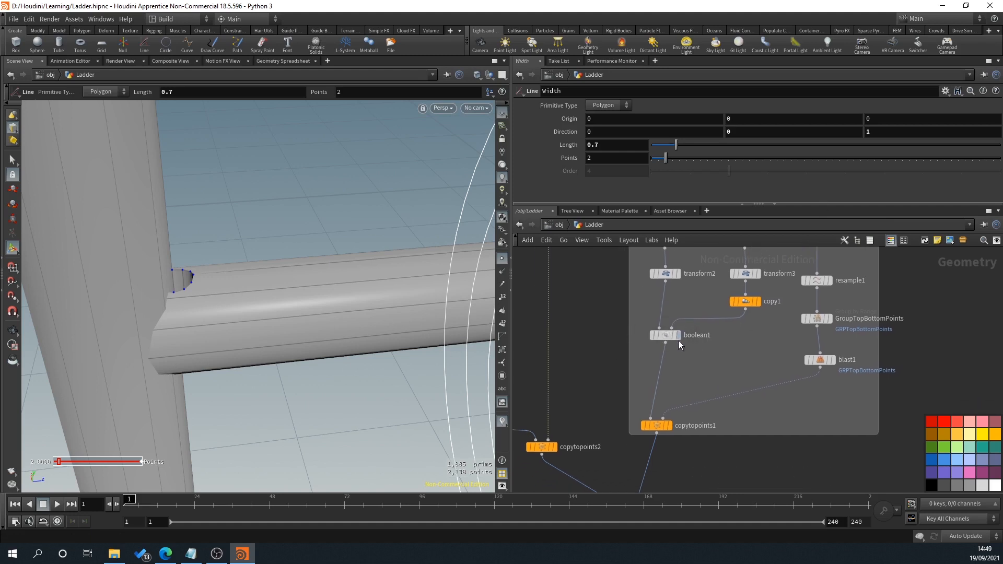
click(677, 336)
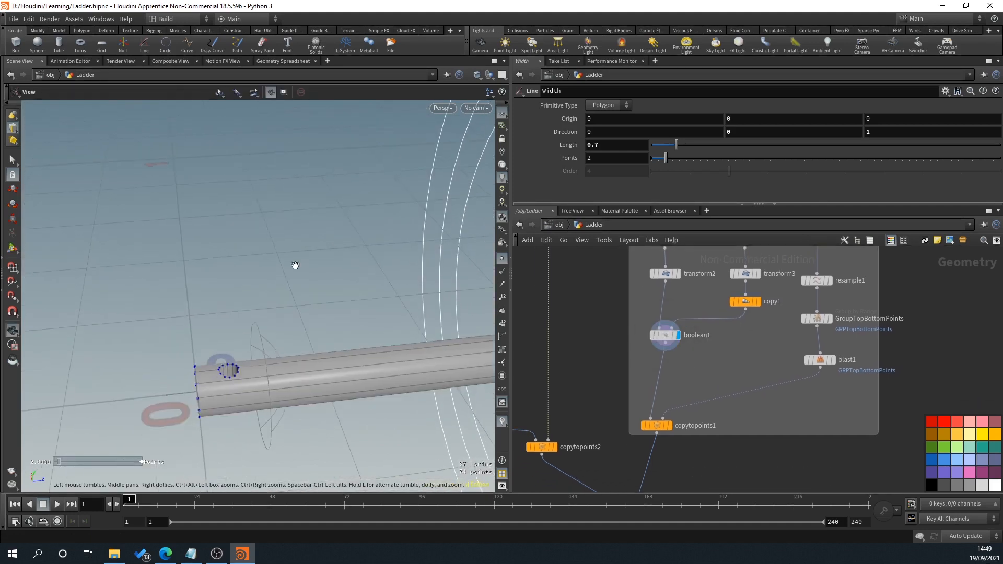
middle_drag(212, 347, 207, 275)
scroll(244, 307, up, 10)
drag(235, 316, 205, 230)
key(s)
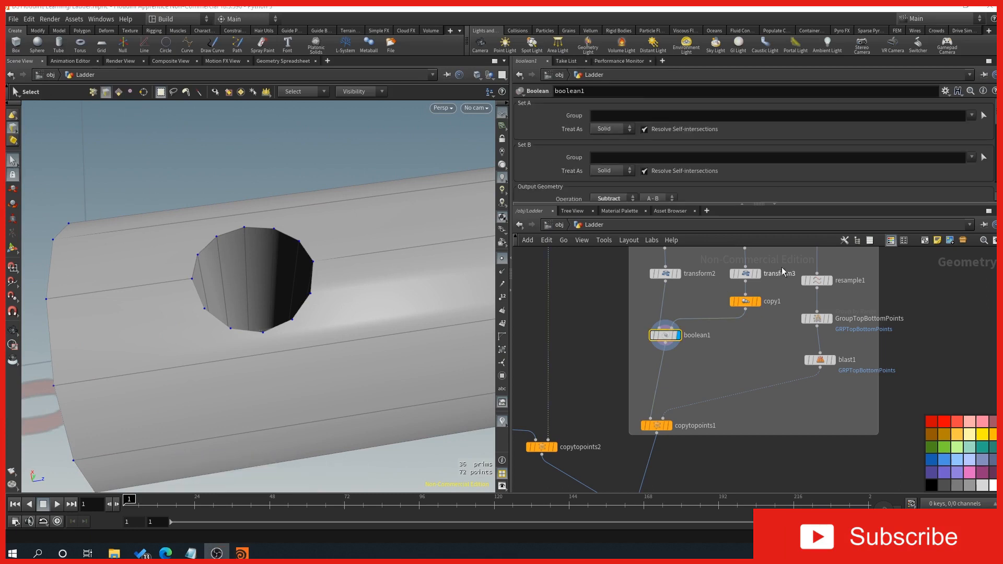
Step: Select the rim edge loops at both openings of the hole at the first end of boolean1's step
click(664, 336)
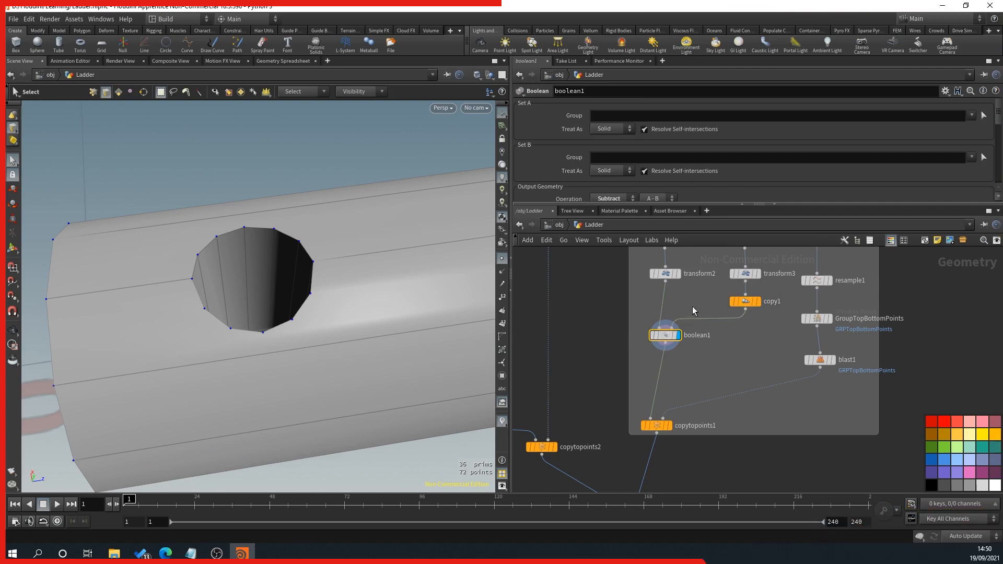
mouse_move(650, 339)
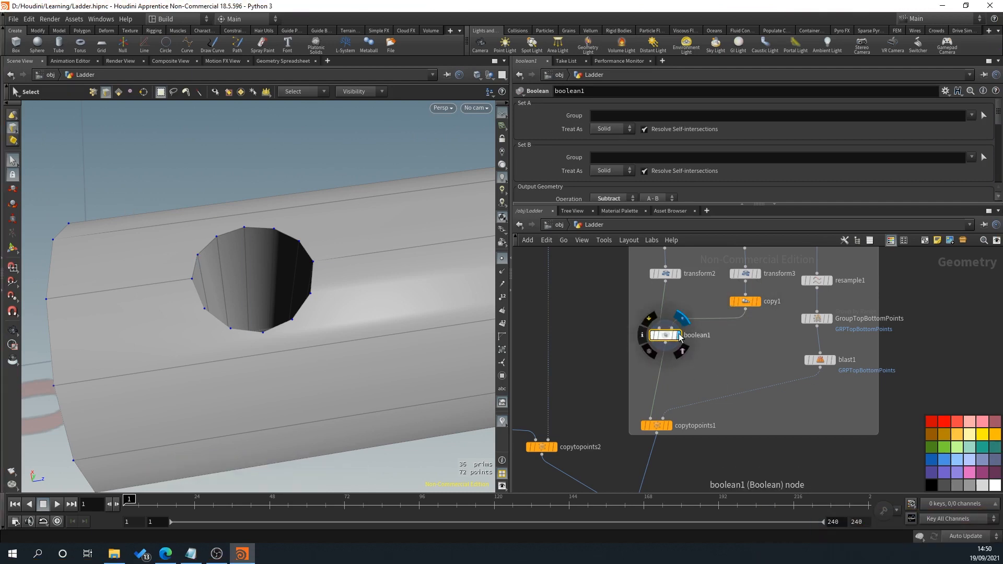
click(208, 243)
double_click(210, 246)
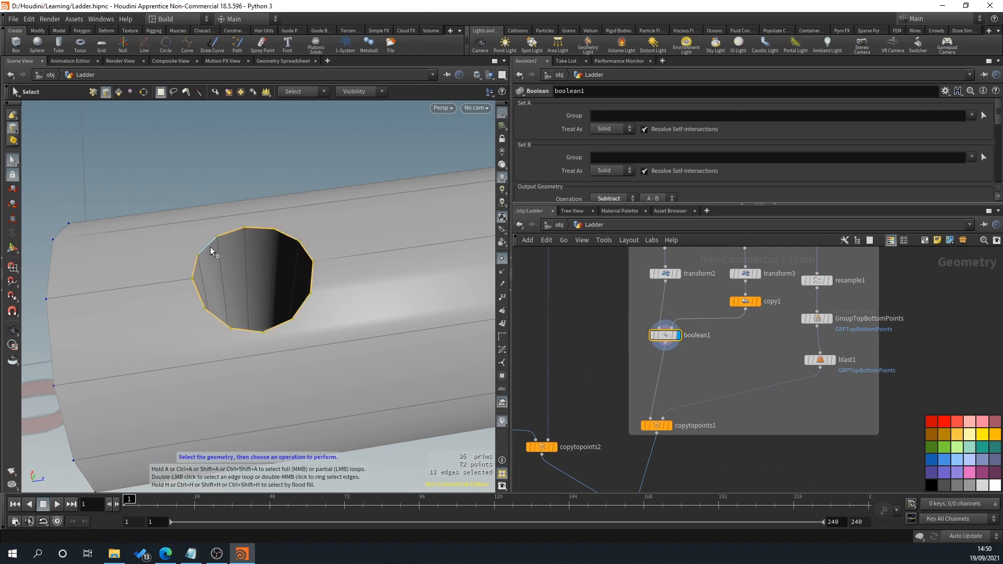
key(Escape)
drag(210, 246, 361, 170)
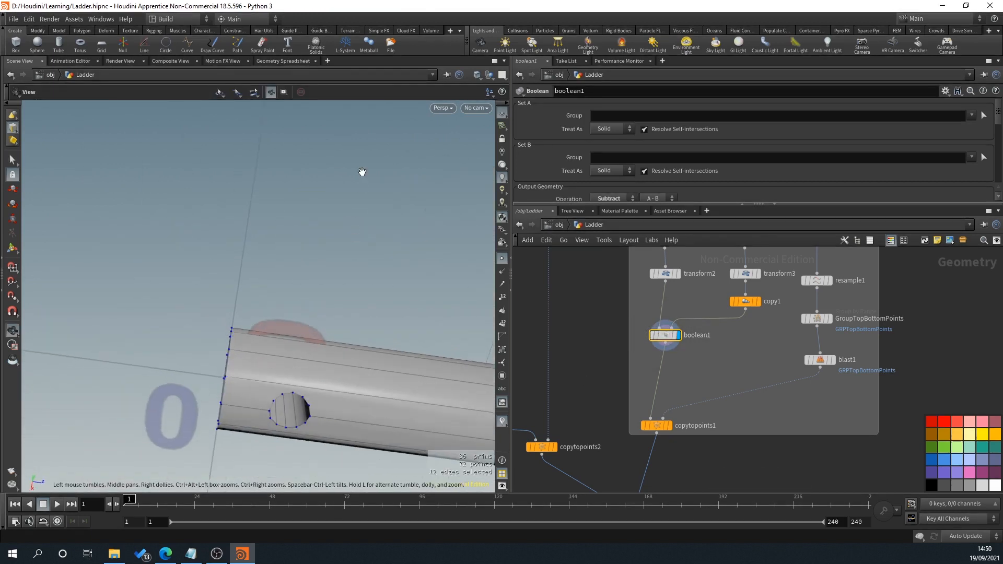
key(s)
shift+double_click(290, 391)
key(Escape)
Step: Add the two rim edge loops of the hole at the step's other end to the selection
drag(290, 391, 288, 314)
key(s)
shift+double_click(280, 303)
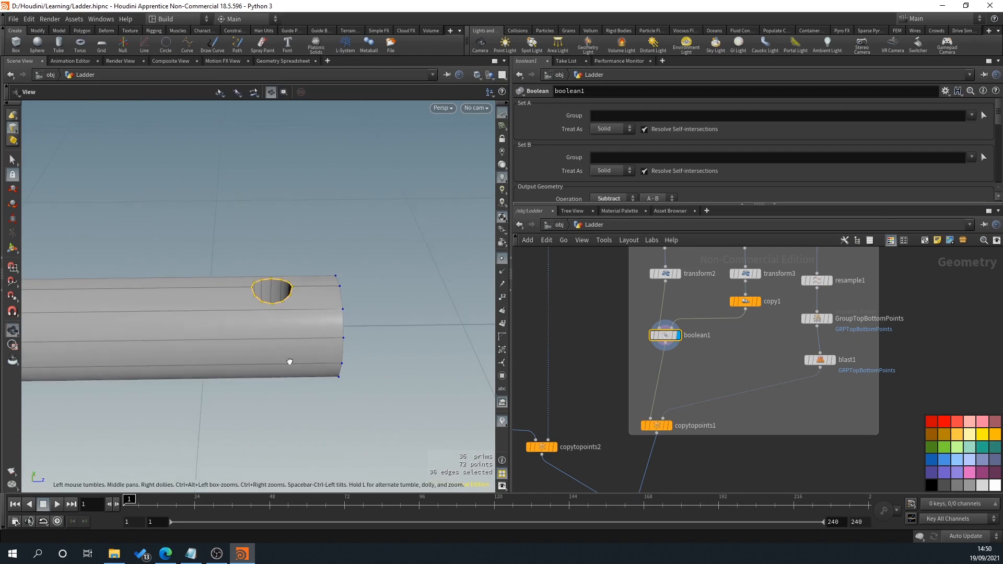
key(Escape)
drag(291, 358, 298, 253)
key(s)
shift+double_click(274, 421)
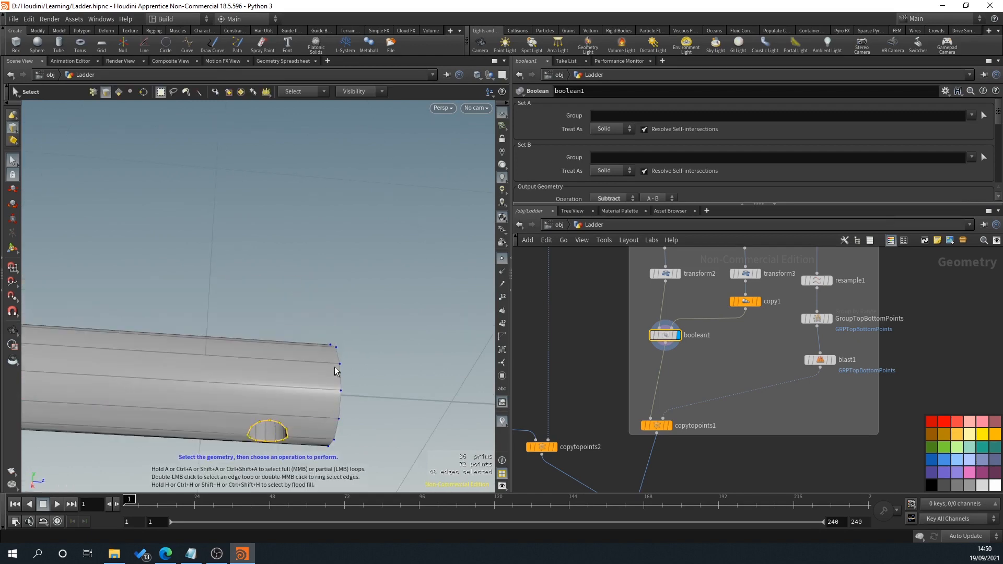
key(Escape)
drag(335, 366, 343, 344)
Step: Create an edge group after boolean1 from the selected hole rims with a Group node
key(s)
key(Tab)
text(group)
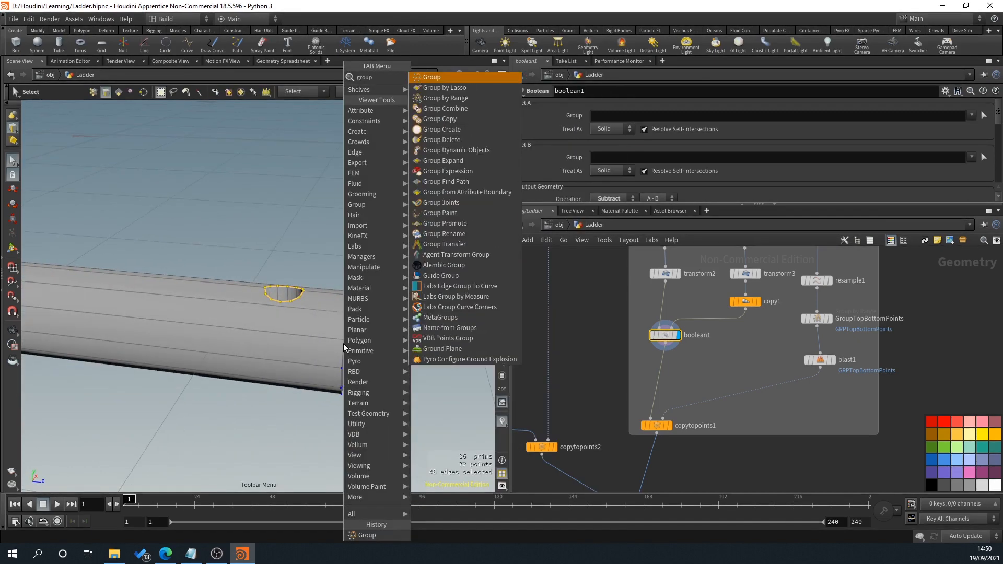
key(Return)
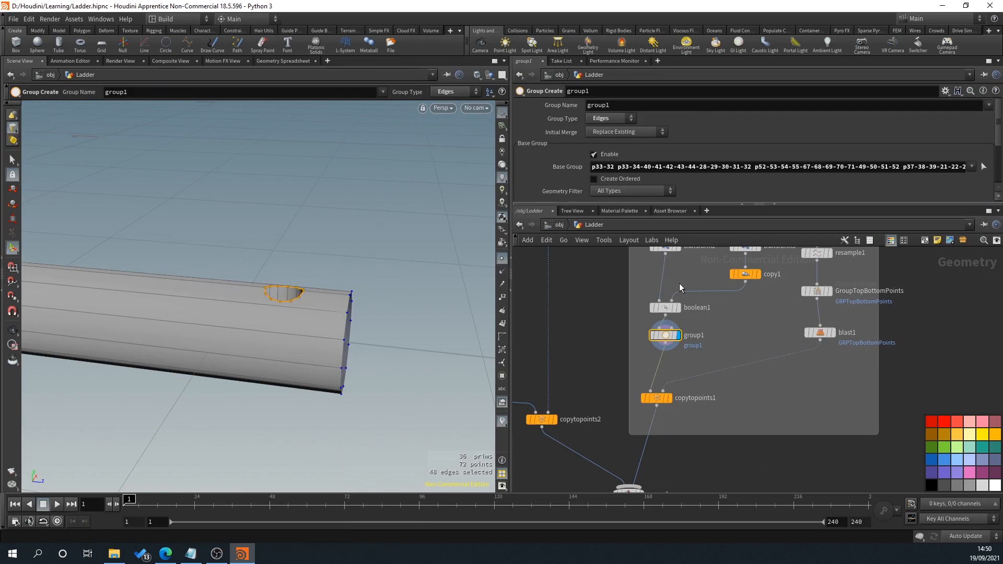
scroll(679, 284, up, 3)
alt+drag(434, 313, 400, 293)
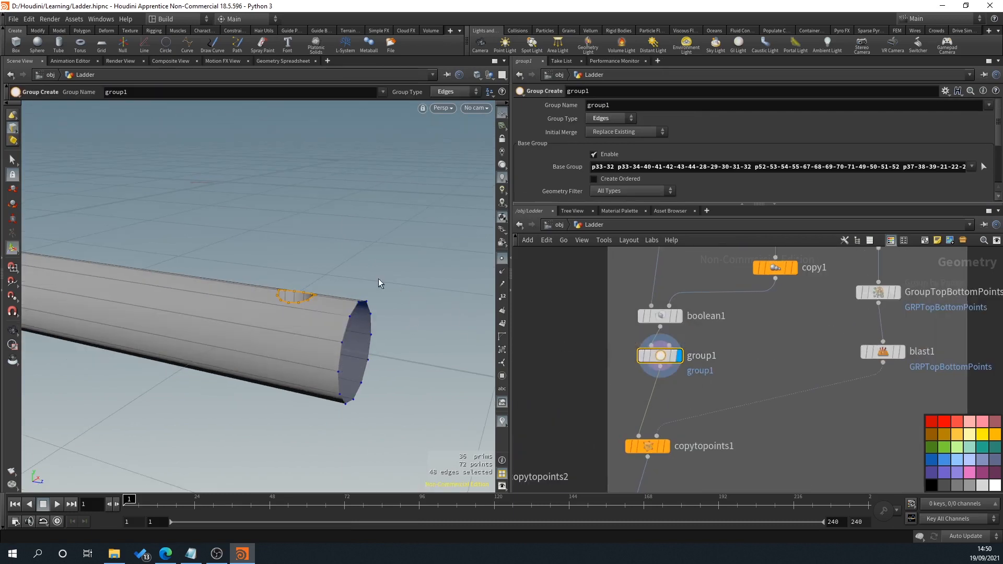
drag(306, 316, 282, 275)
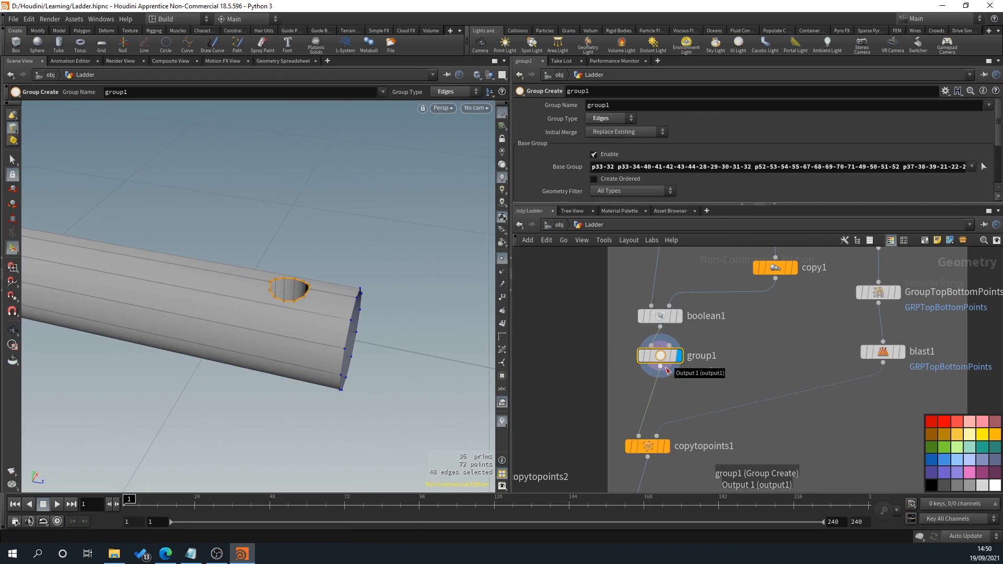
Step: Rename the edge group node after boolean1 as GroupHoleEdges
double_click(699, 356)
text(GR)
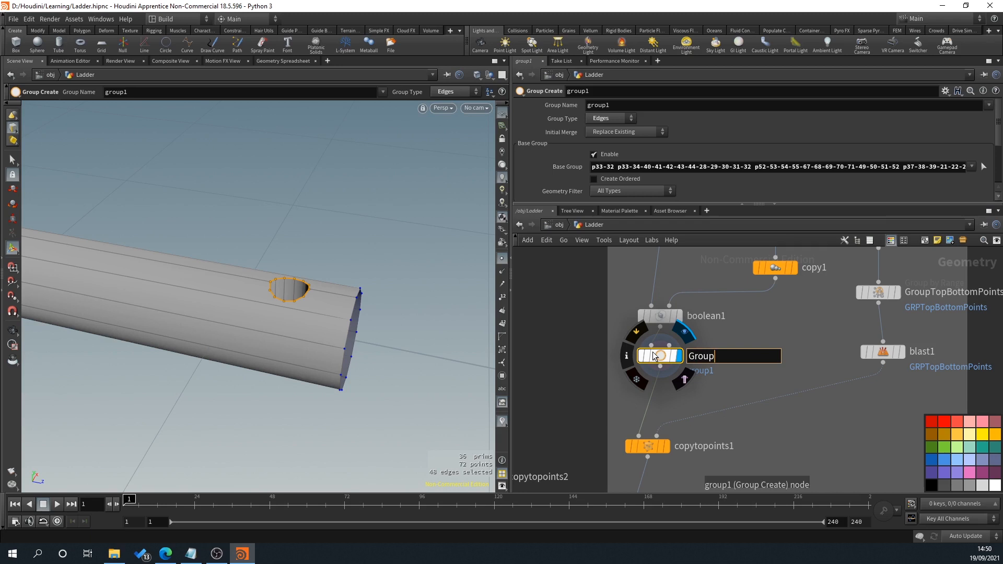
text(oupHGo)
text(Edges)
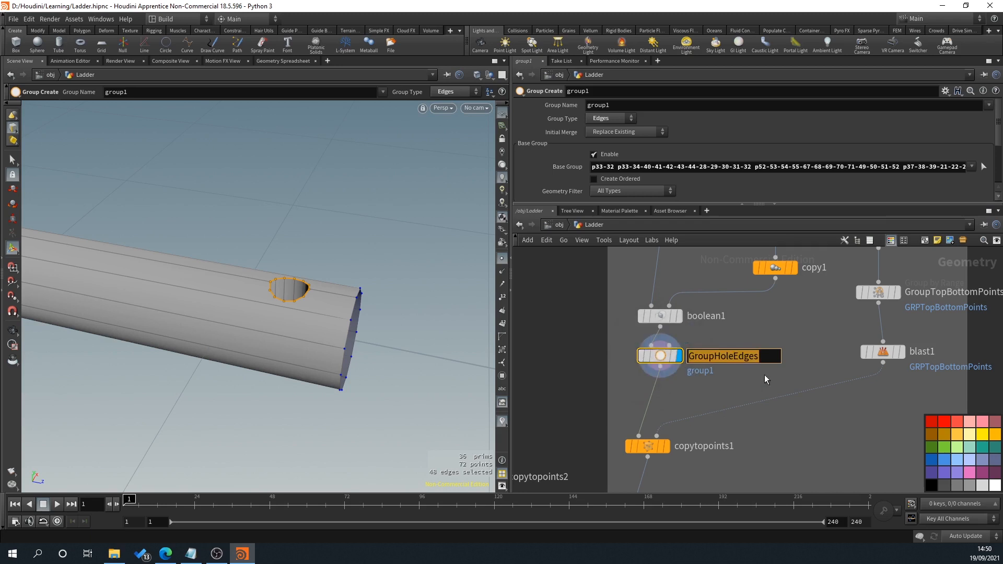
key(Return)
Step: Set the group name of GroupHoleEdges to GRPHoleEdges
double_click(618, 108)
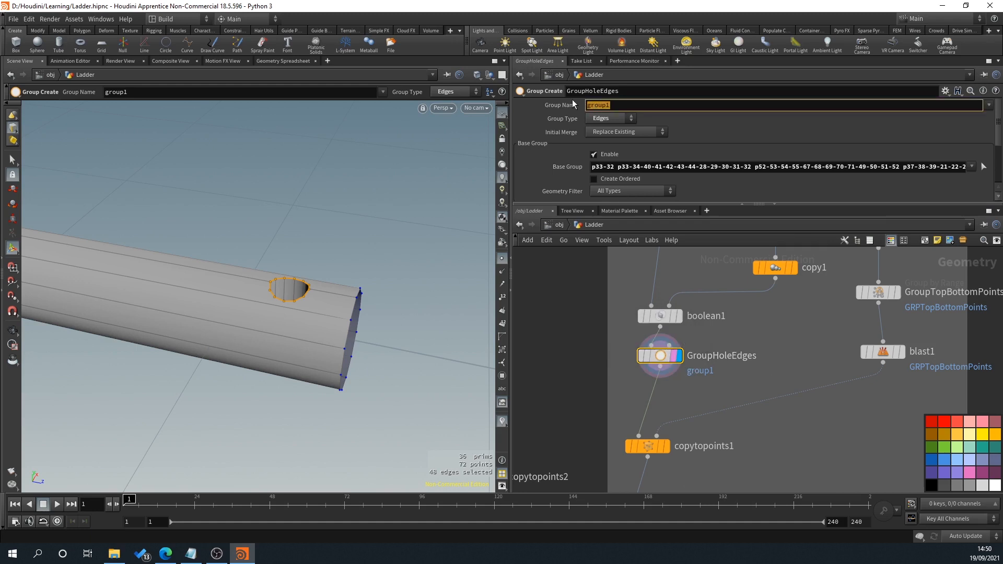
text(GRPGroupHoleEdges)
key(Left)
key(Left)
key(Left)
key(Left)
key(Left)
key(Left)
key(Left)
key(Left)
key(Left)
key(BackSpace)
key(BackSpace)
key(BackSpace)
key(BackSpace)
key(BackSpace)
key(Return)
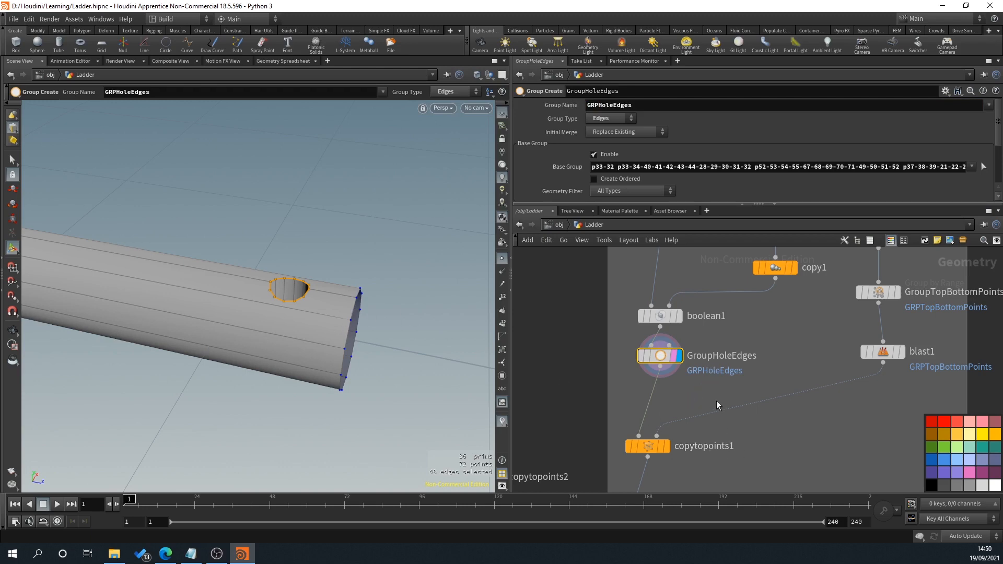
Step: Insert a PolyBevel node between GroupHoleEdges and copytopoints1 and display it
middle_drag(716, 401, 706, 377)
drag(650, 343, 649, 362)
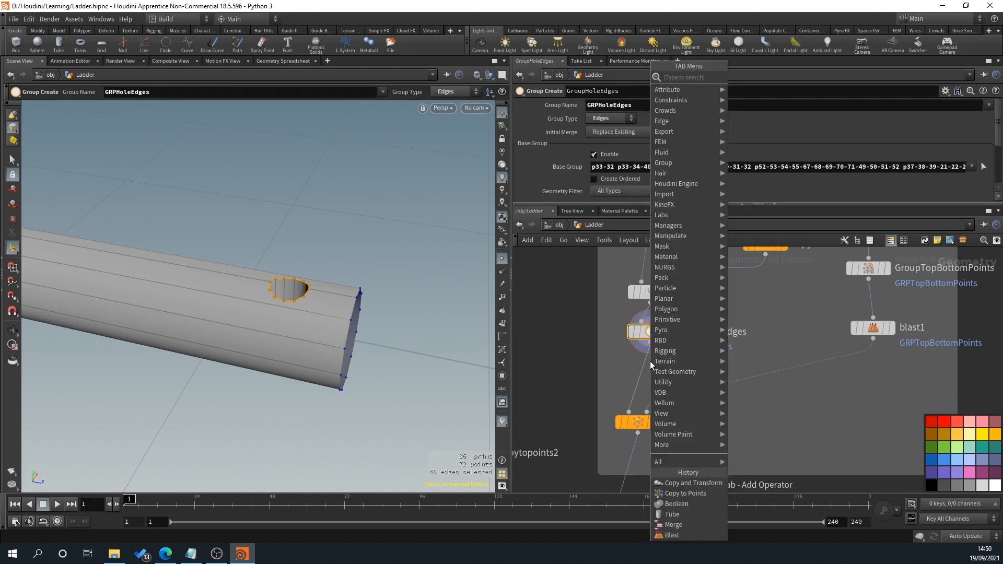
text(polybev)
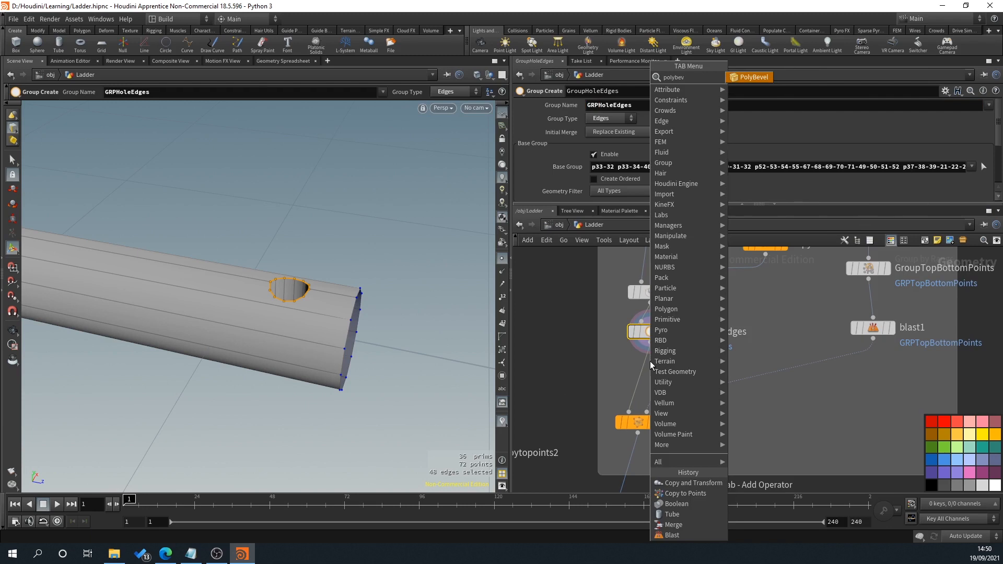
key(Return)
click(646, 375)
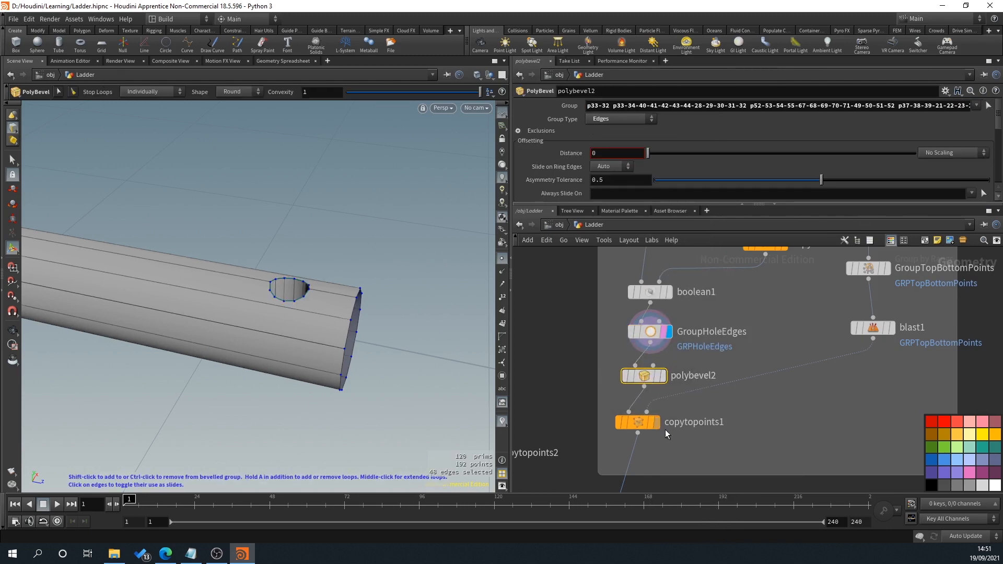
click(662, 375)
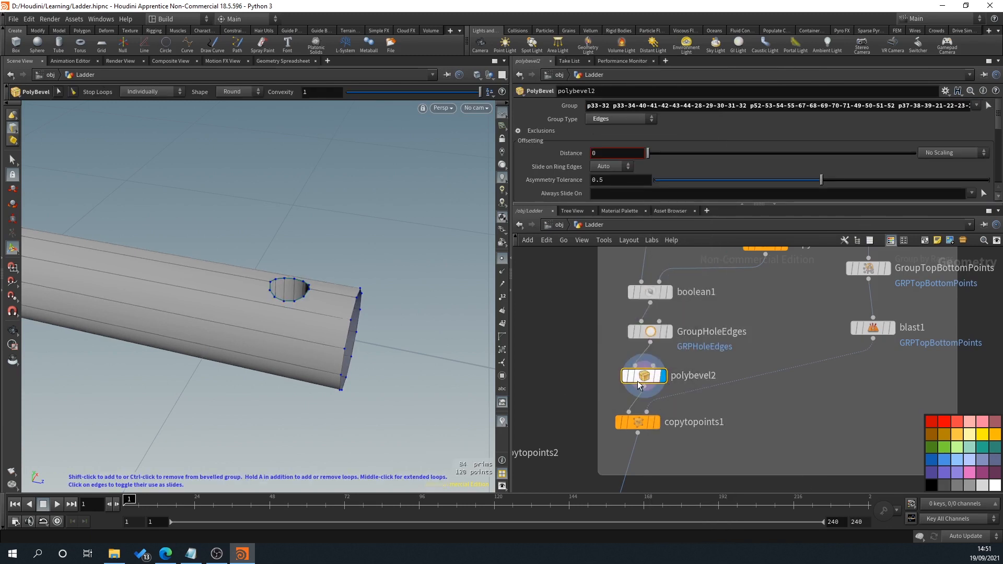
Step: Replace the explicit edge list in polybevel2's group with GRPHoleEdges
click(801, 105)
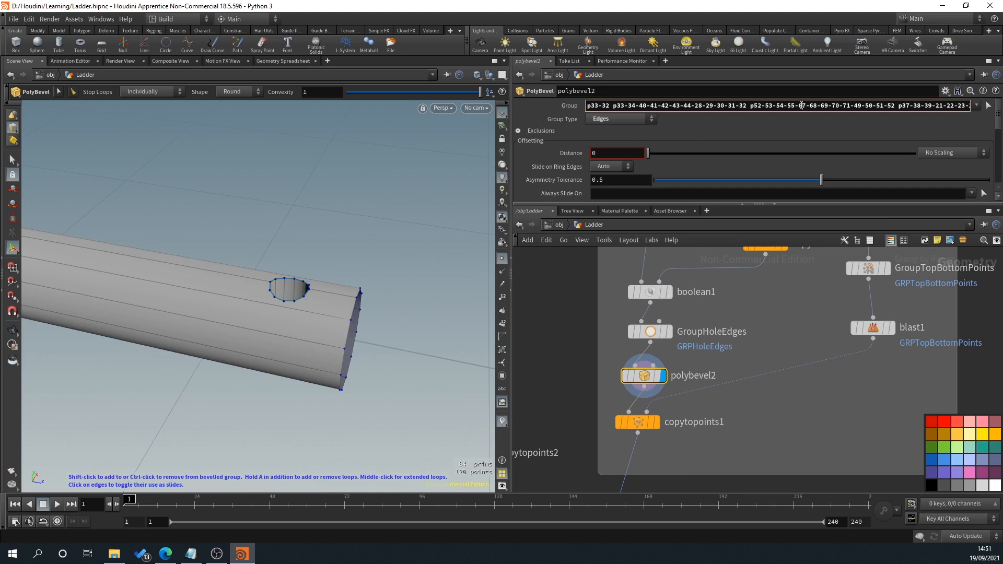
key(ctrl+a)
key(BackSpace)
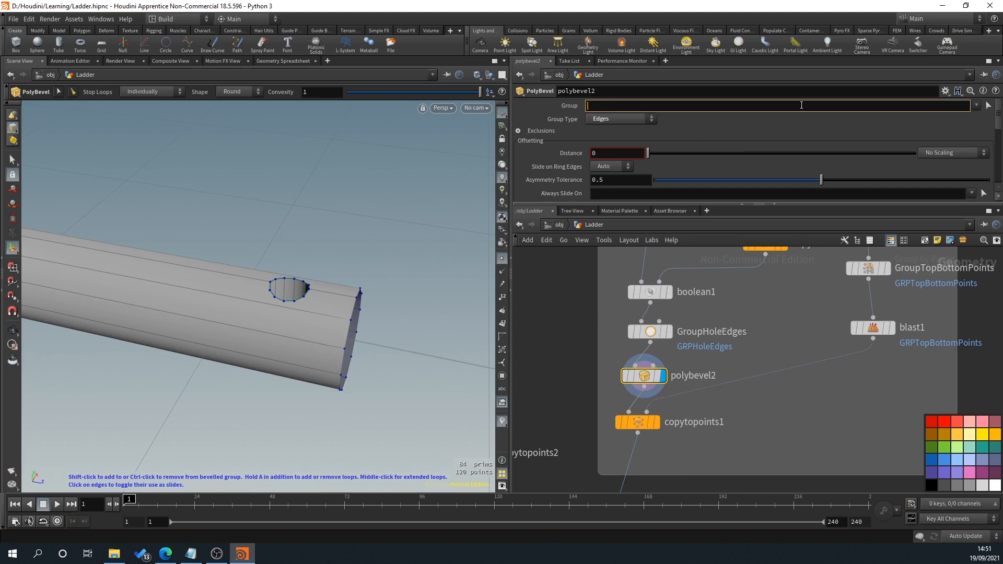
click(976, 106)
click(959, 114)
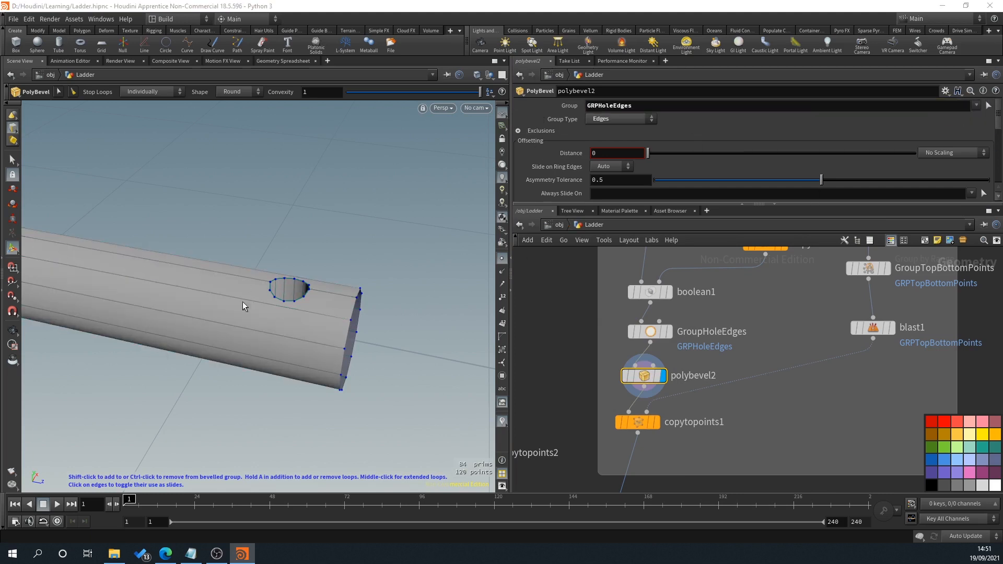
key(ctrl+z)
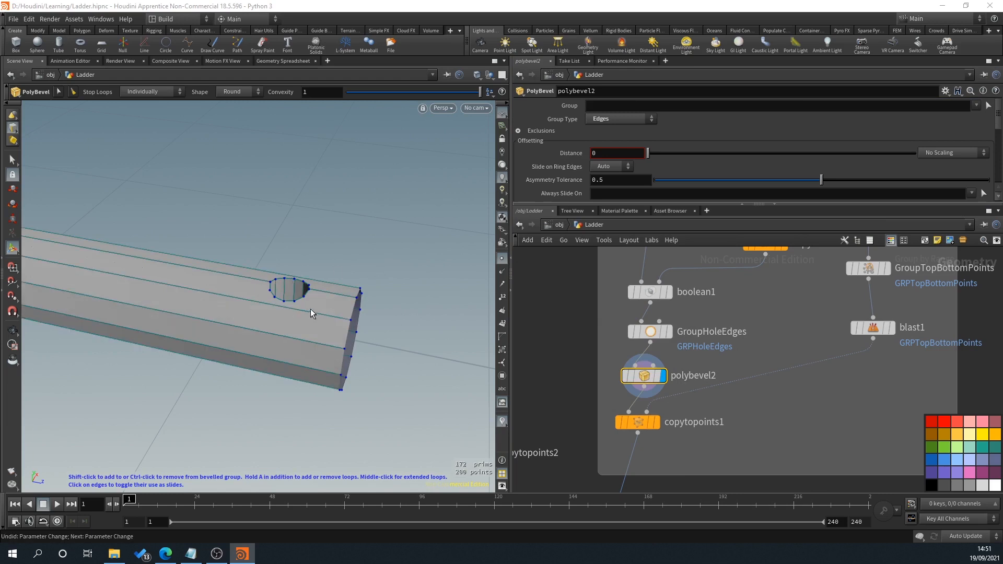
click(977, 105)
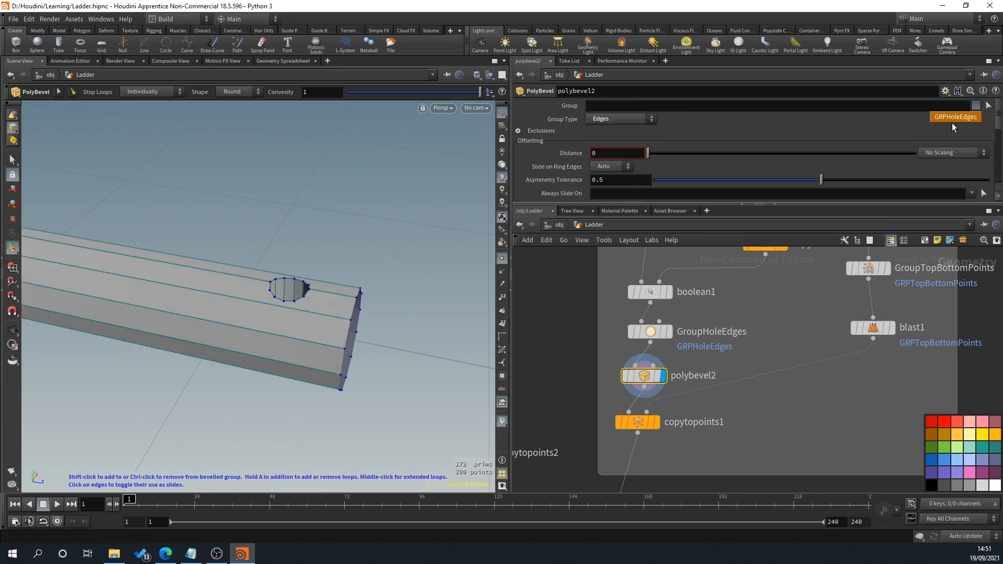
click(952, 118)
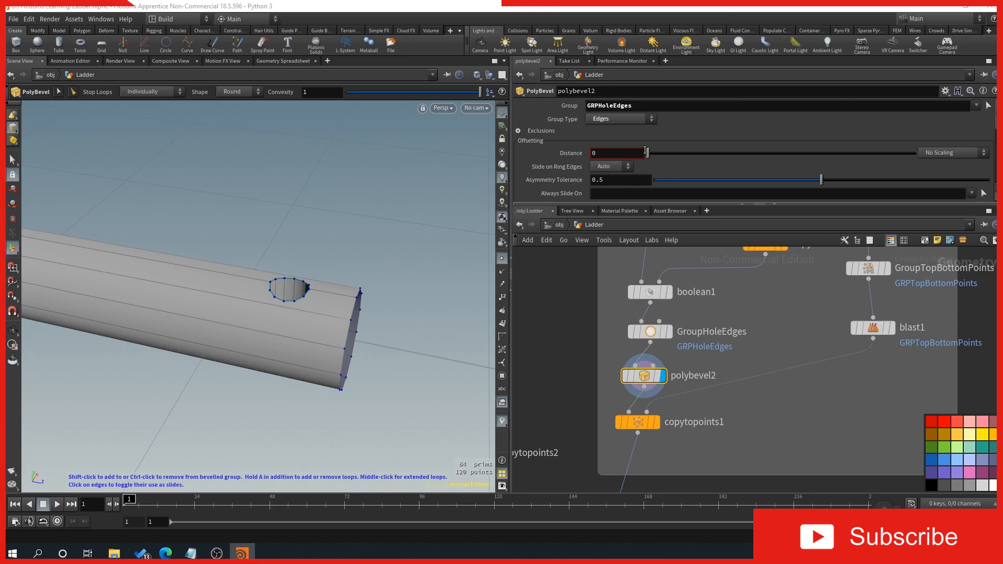
Step: Set polybevel2's distance to 0.002 and check the bevelled hole rims along the step
drag(649, 149, 648, 149)
key(Escape)
drag(406, 283, 301, 299)
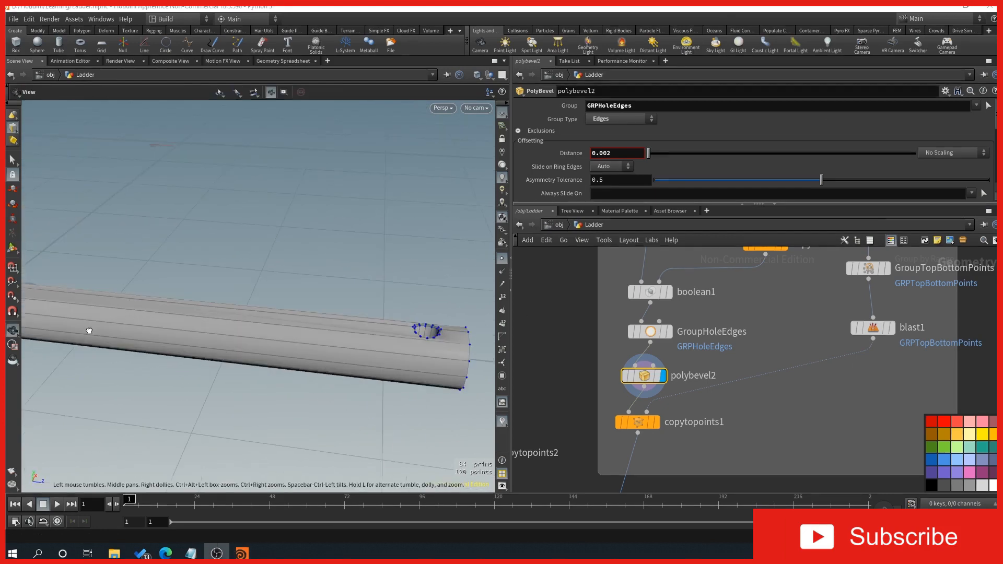
alt+drag(89, 331, 240, 362)
mouse_move(183, 335)
alt+mouse_down()
mouse_move(299, 348)
mouse_move(230, 324)
mouse_move(336, 360)
mouse_move(338, 349)
mouse_move(221, 331)
alt+mouse_up()
alt+drag(360, 363, 224, 365)
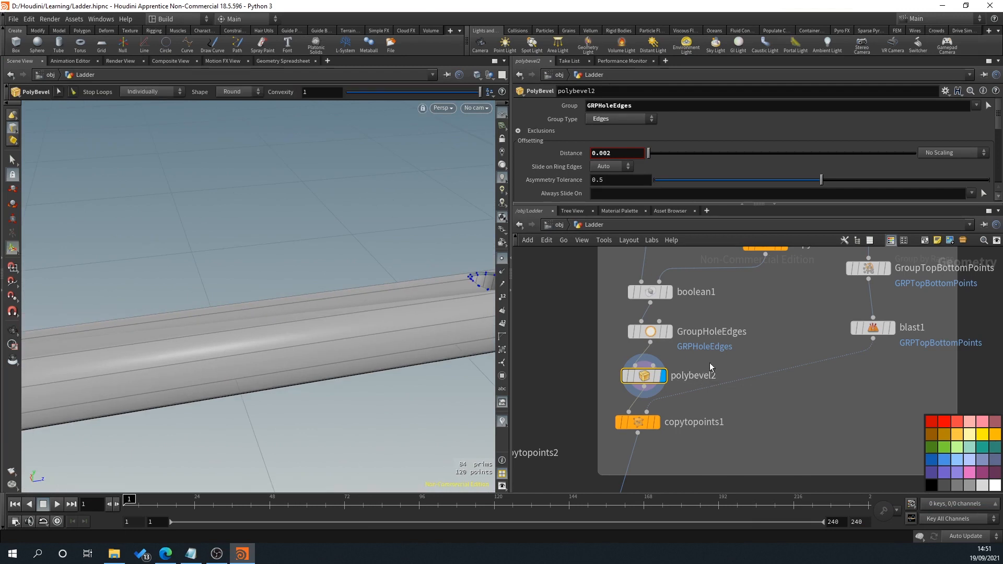
alt+drag(426, 342, 385, 319)
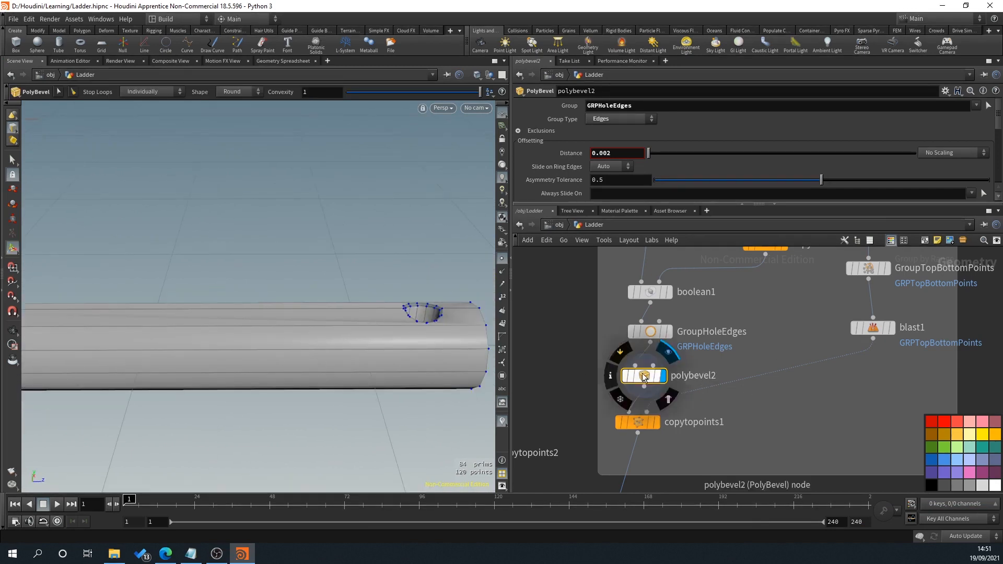
Step: Move polybevel2 and copytopoints1 further down the network to make room below GroupHoleEdges
middle_drag(735, 411, 724, 381)
drag(600, 325, 621, 395)
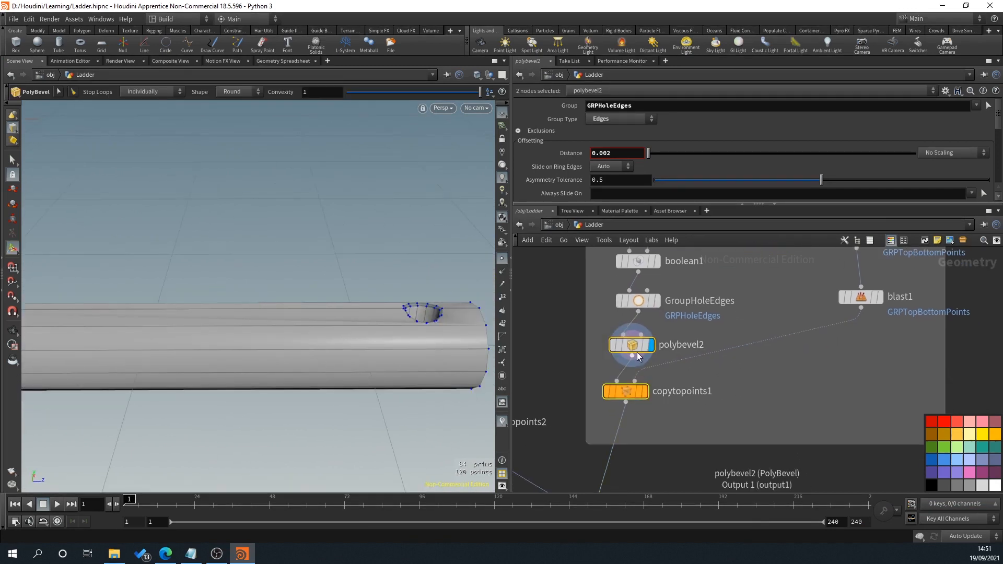
drag(636, 350, 631, 416)
middle_drag(669, 364, 666, 396)
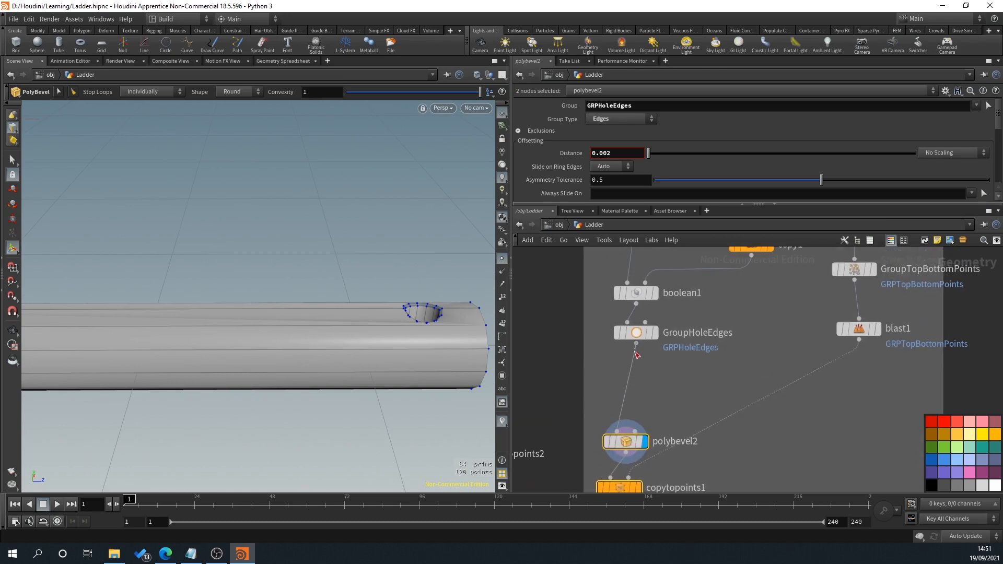
Step: Search the available operators for edge and loop tools to add after GroupHoleEdges
key(Tab)
key(Escape)
key(Tab)
text(edge)
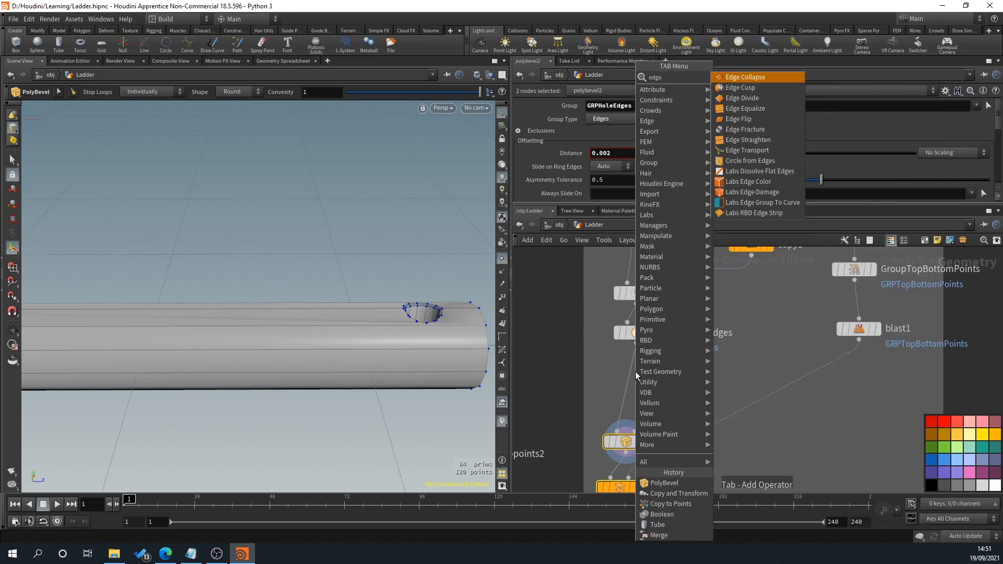
key(Down)
key(Down)
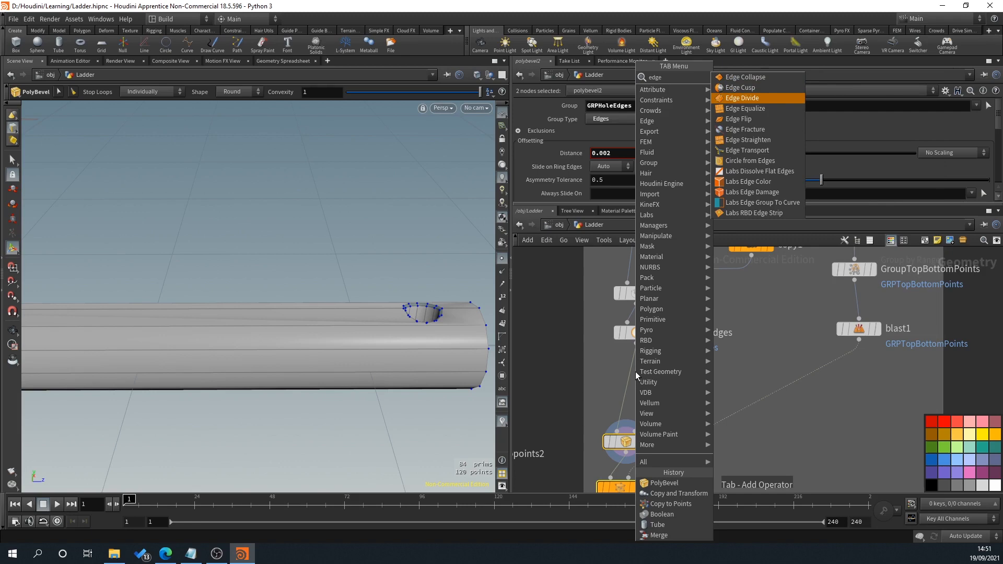
key(Up)
key(Up)
key(BackSpace)
key(BackSpace)
key(BackSpace)
key(BackSpace)
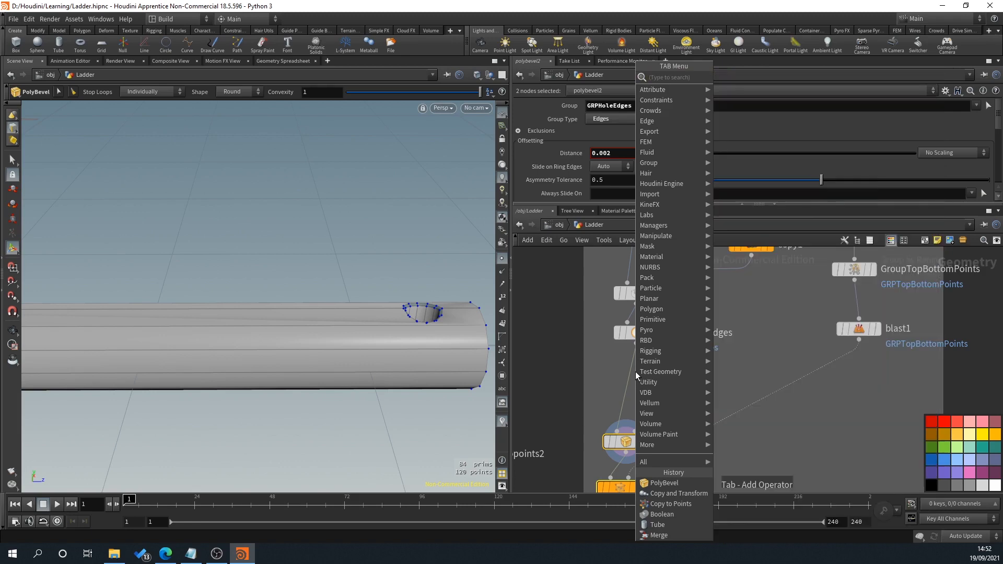
text(loop)
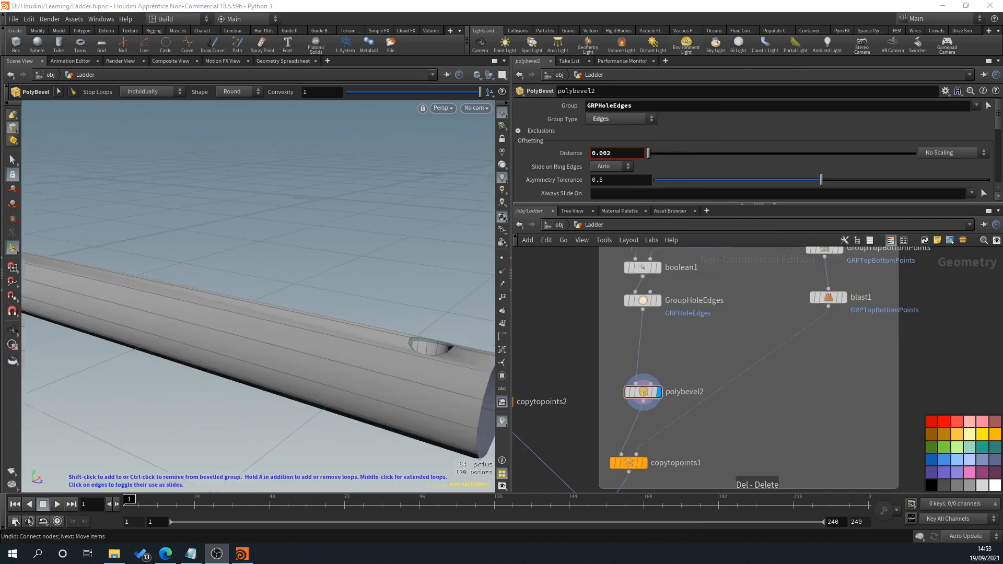
Step: Examine the bevelled hole rims and the surface shading around them at the end of the step
middle_drag(676, 329, 682, 354)
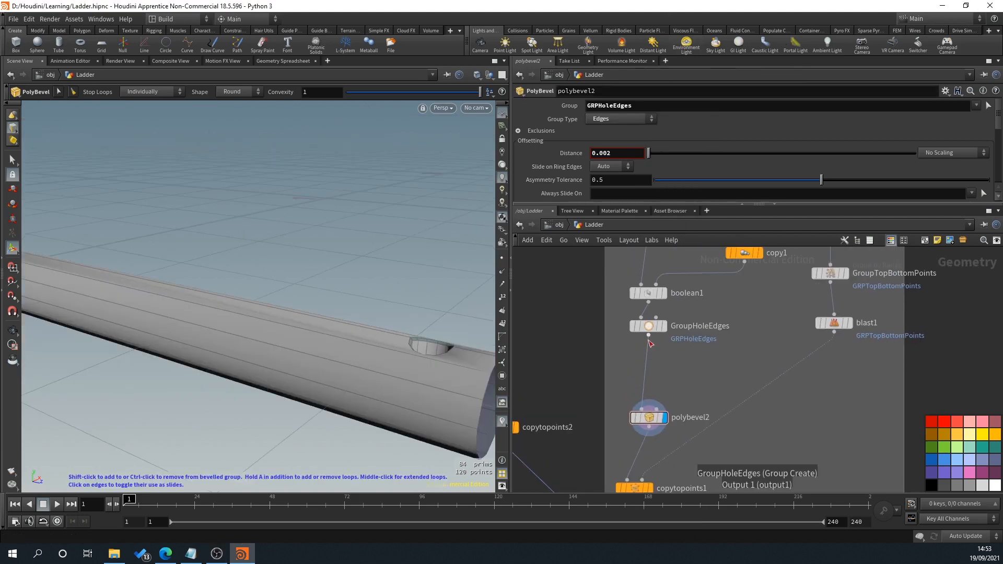
alt+drag(381, 368, 358, 329)
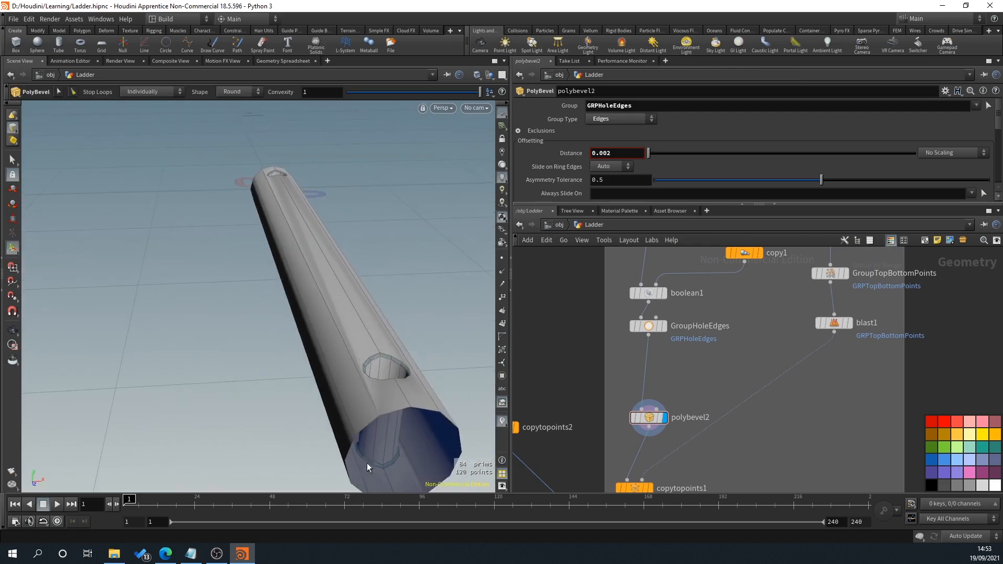
alt+drag(380, 444, 371, 331)
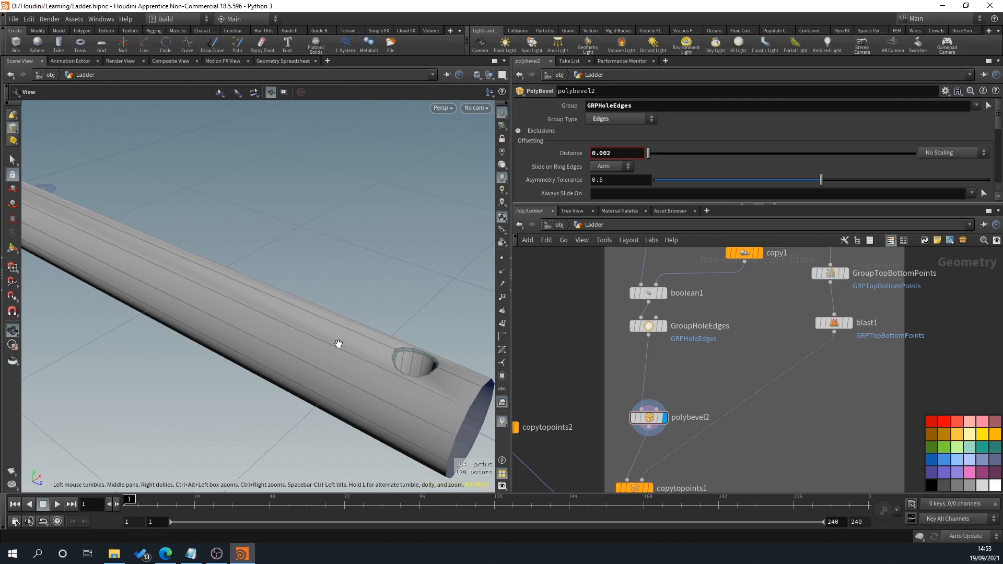
alt+drag(174, 283, 359, 382)
key(Return)
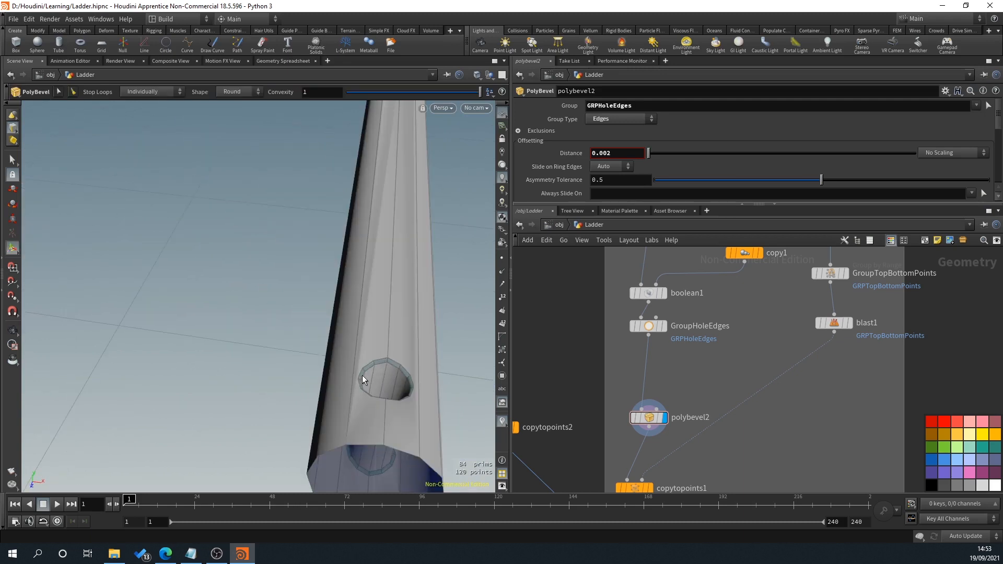
scroll(366, 368, up, 3)
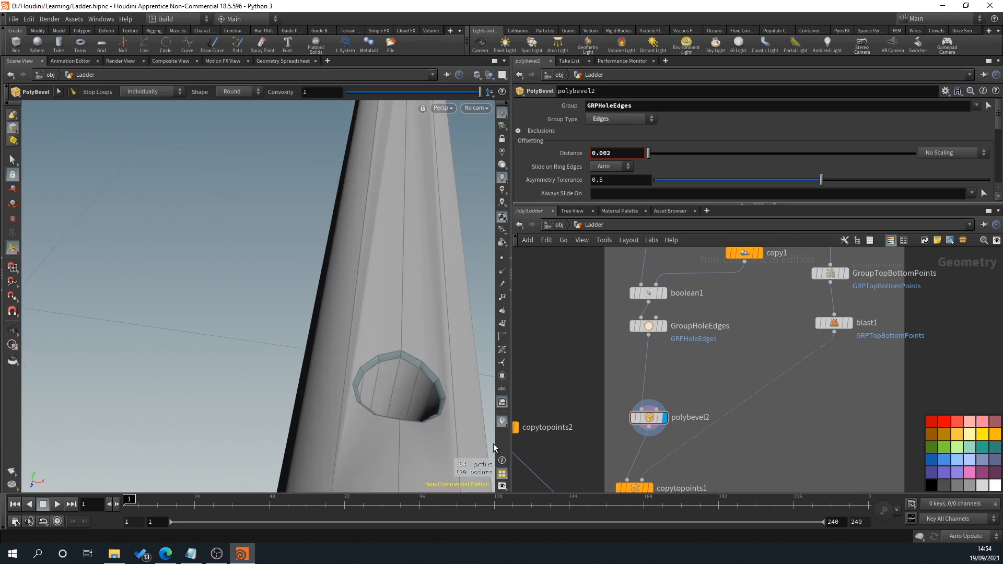
Step: Insert a Remesh node between GroupHoleEdges and polybevel2
mouse_move(650, 338)
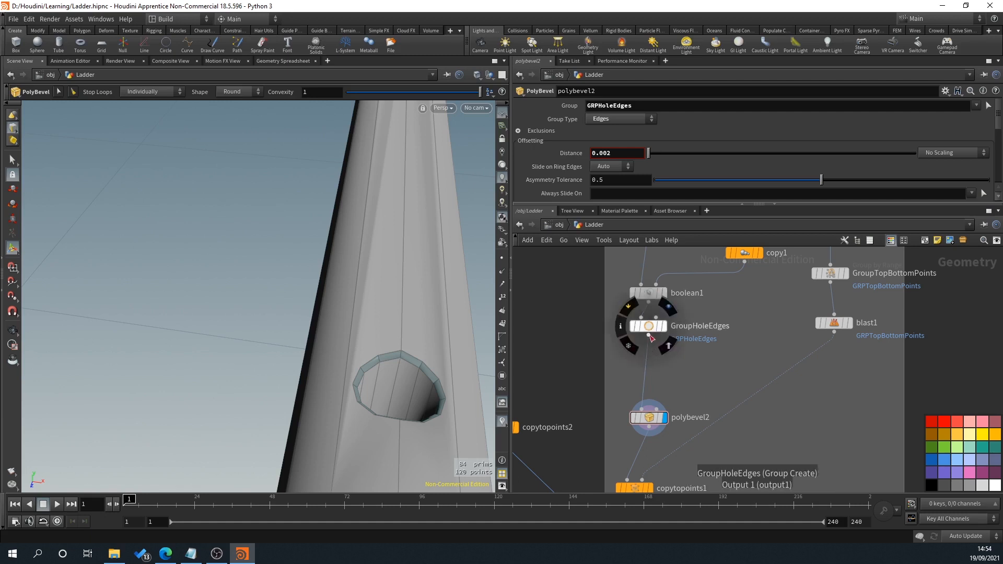
click(651, 337)
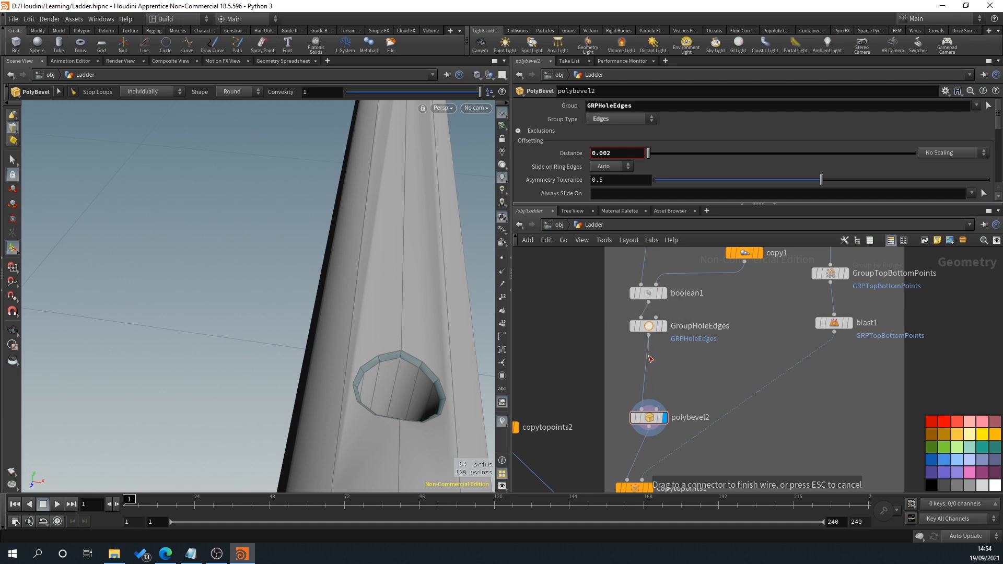
click(650, 358)
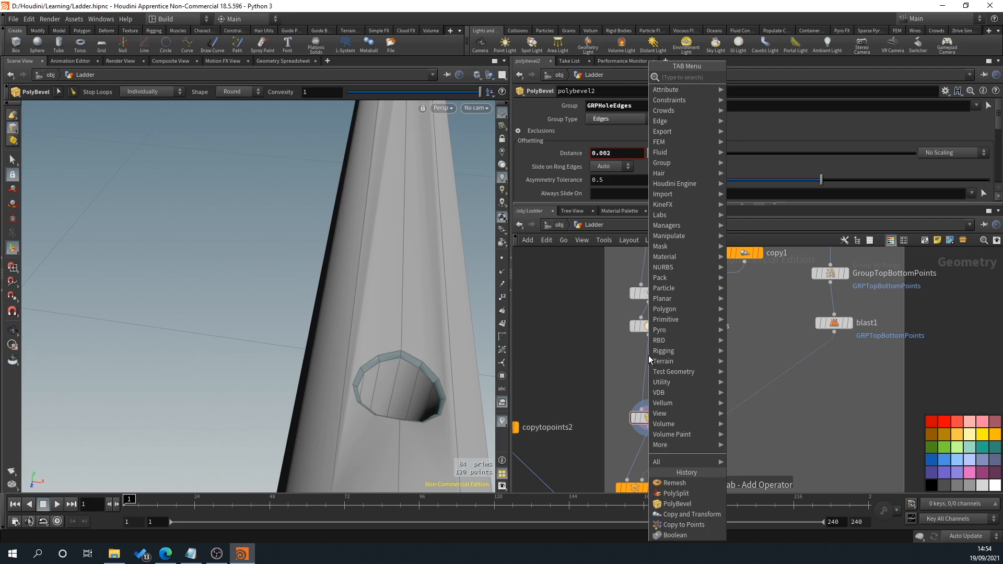
text(remes)
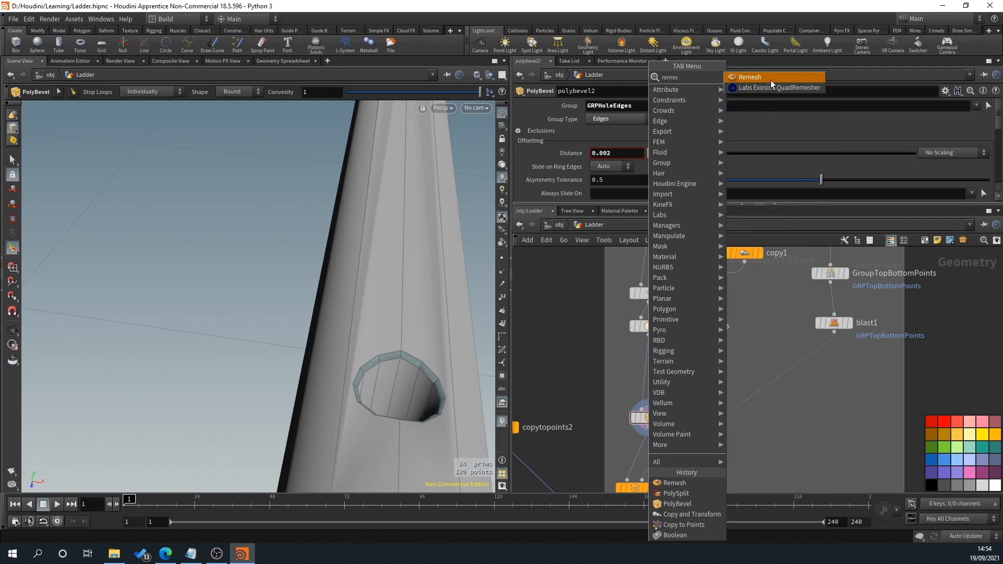
click(770, 84)
click(645, 366)
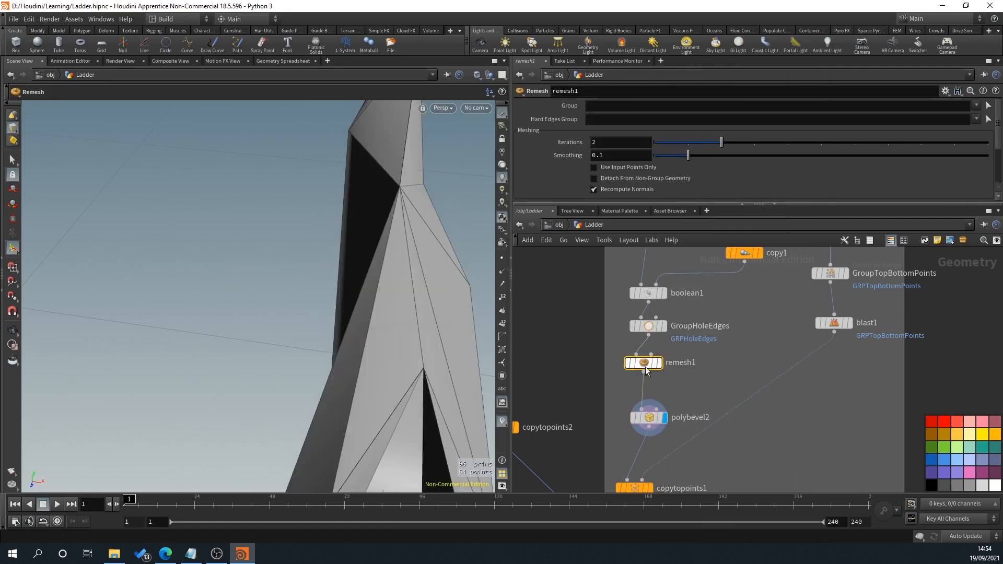
Step: Set remesh1's iterations to 0 while viewing the whole step
scroll(307, 280, down, 8)
alt+drag(314, 279, 255, 242)
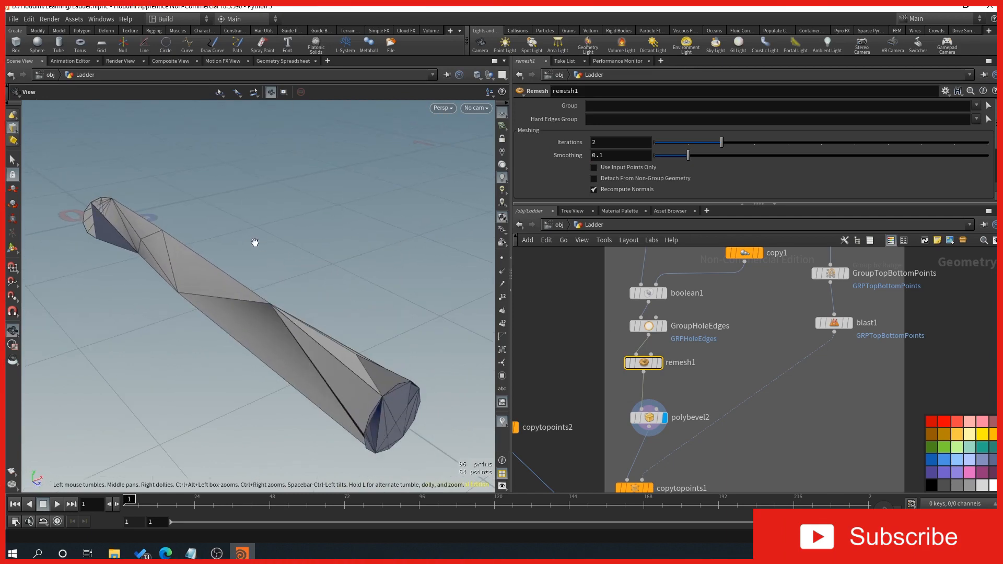
drag(675, 142, 653, 143)
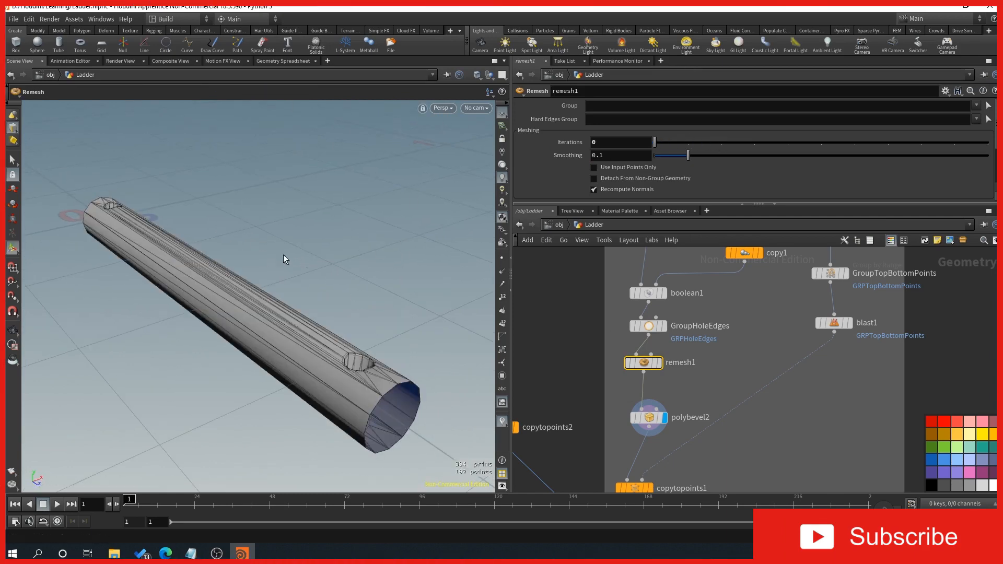
Step: Examine the step's surface and hole rims on remesh1, and compare them with the polybevel2 settings active
alt+drag(387, 321, 387, 307)
alt+right_drag(387, 306, 383, 335)
alt+middle_drag(383, 335, 298, 351)
alt+drag(263, 369, 277, 329)
alt+middle_drag(282, 346, 348, 302)
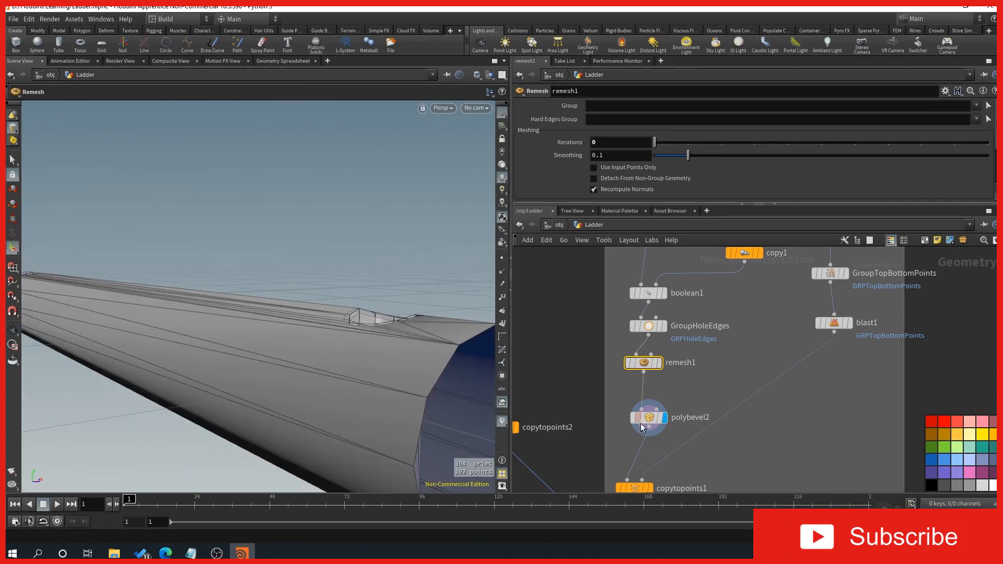
click(647, 418)
drag(392, 268, 281, 275)
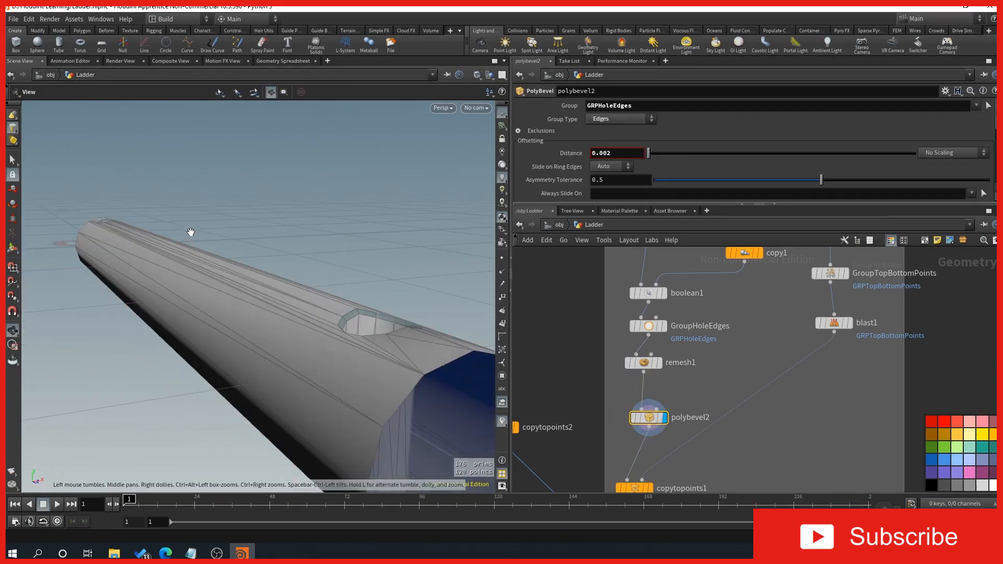
drag(205, 307, 266, 280)
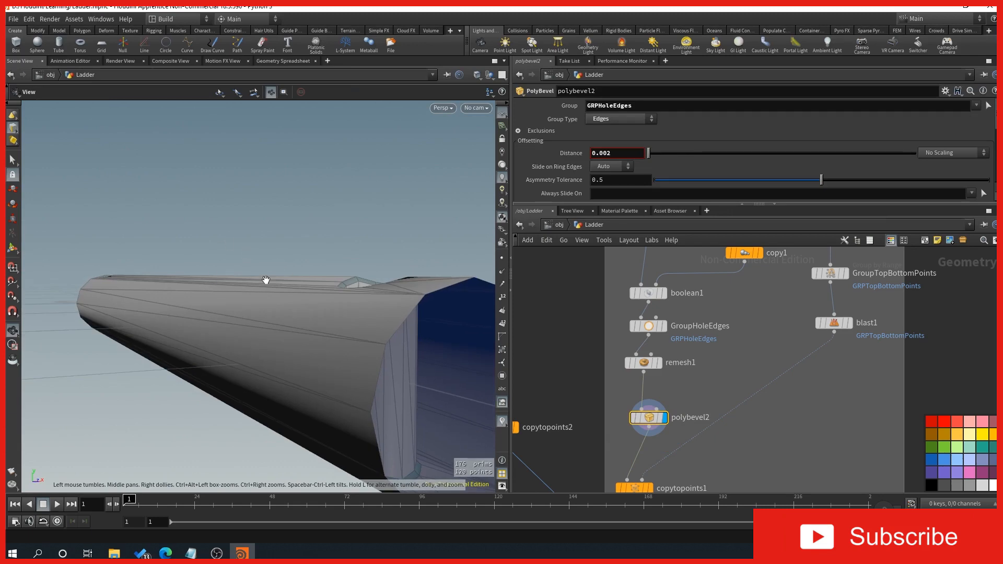
drag(225, 310, 416, 385)
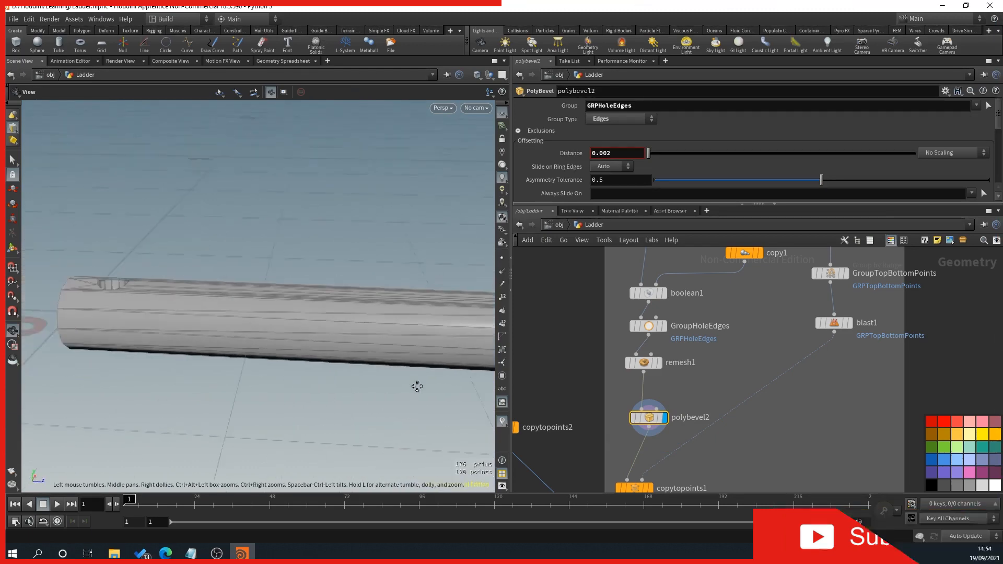
drag(168, 359, 219, 336)
key(Return)
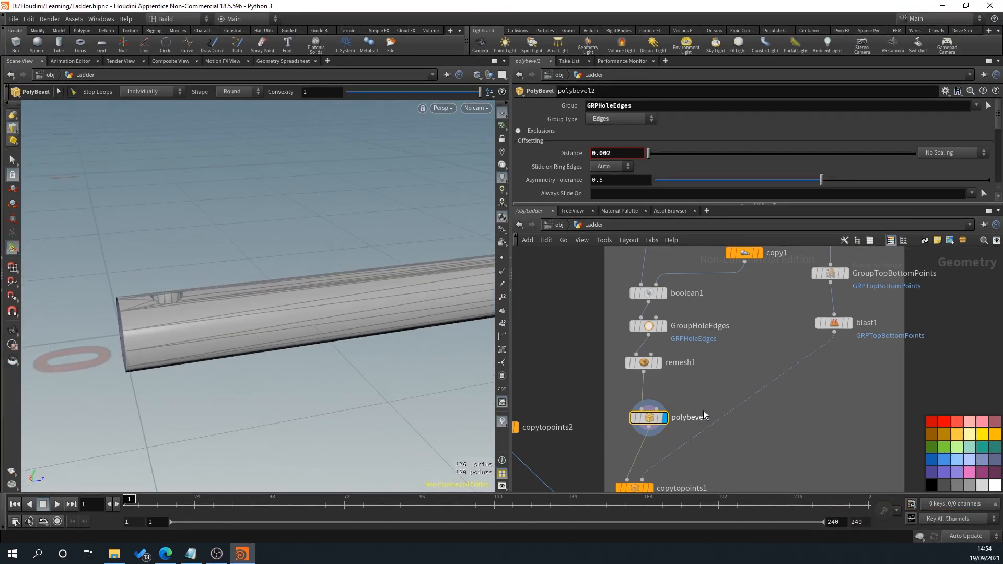
Step: Display the complete ladder from the merge1 node and select that node
scroll(695, 416, down, 2)
middle_drag(695, 416, 700, 322)
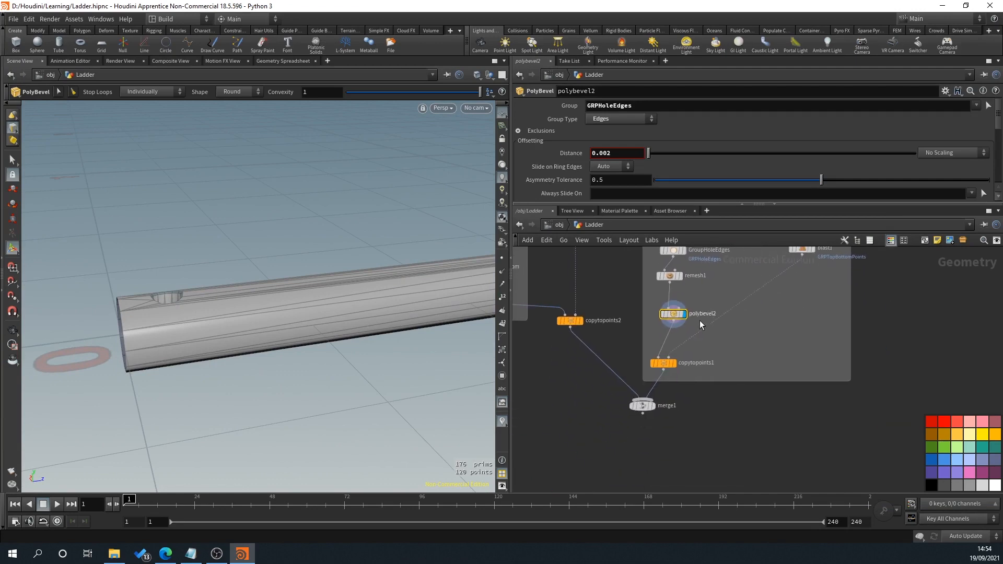
scroll(646, 408, up, 4)
click(671, 367)
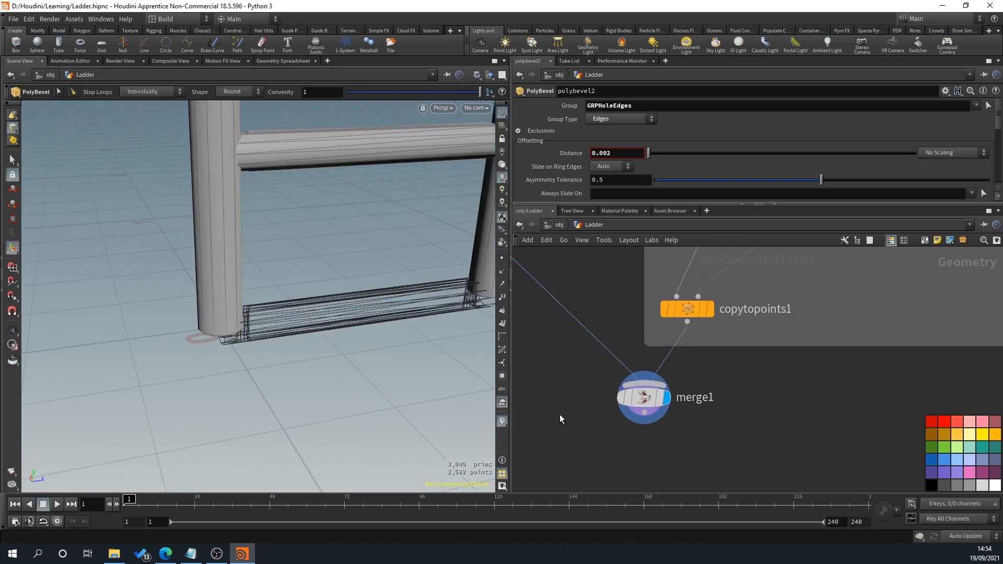
click(644, 406)
Step: Examine the holed steps and their joints with the main posts across the merged ladder
drag(352, 347, 250, 290)
scroll(249, 294, down, 5)
middle_drag(260, 278, 255, 345)
scroll(217, 189, up, 10)
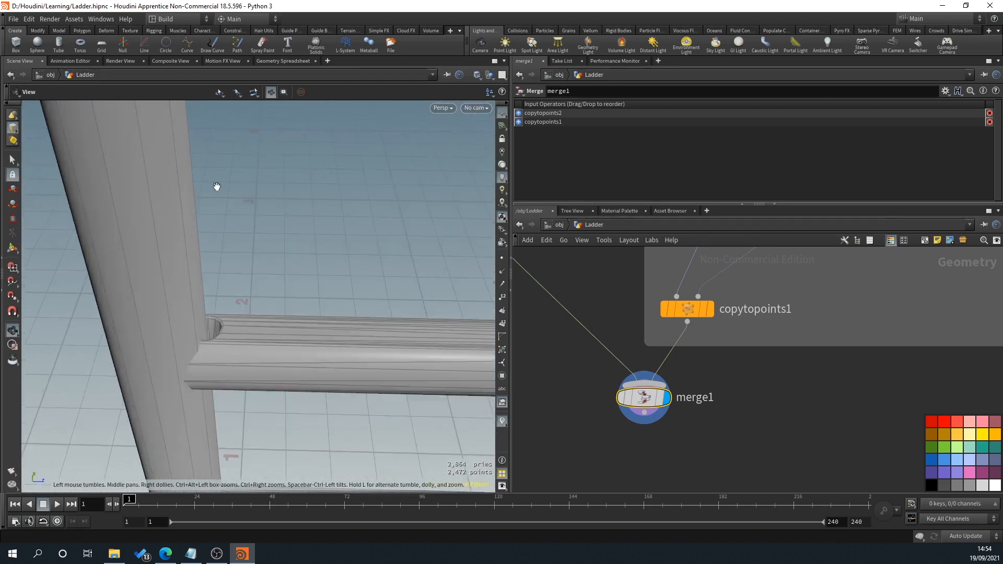
scroll(215, 337, up, 5)
scroll(214, 347, down, 10)
drag(251, 347, 282, 344)
scroll(241, 246, up, 7)
scroll(242, 259, down, 4)
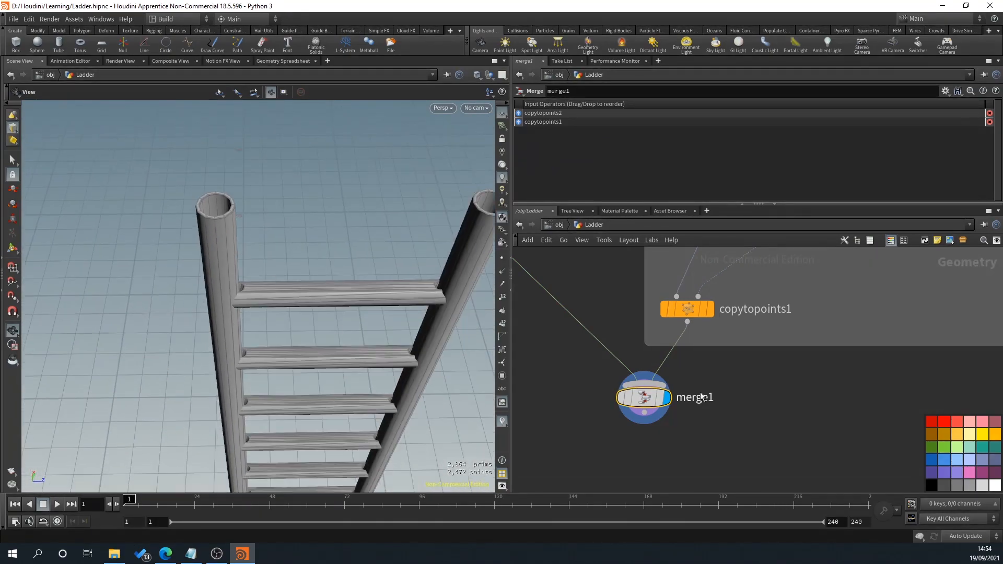
scroll(364, 349, down, 3)
drag(357, 402, 383, 314)
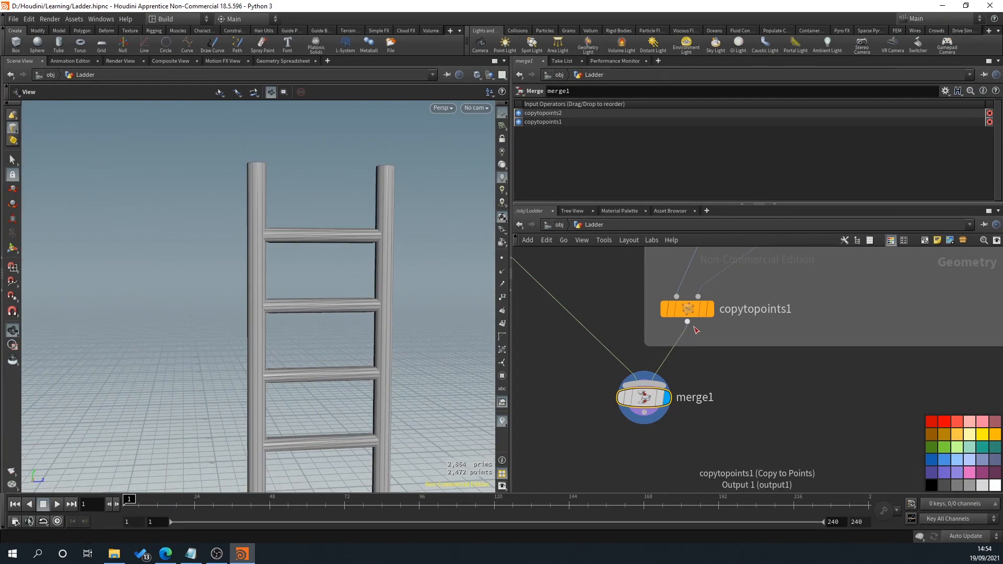
Step: Try a different length on the Width line to test the ladder's width, and undo the change
scroll(606, 290, down, 4)
middle_drag(618, 318, 670, 420)
middle_drag(616, 293, 650, 454)
middle_drag(645, 301, 664, 374)
scroll(664, 375, up, 4)
click(660, 376)
drag(418, 235, 428, 315)
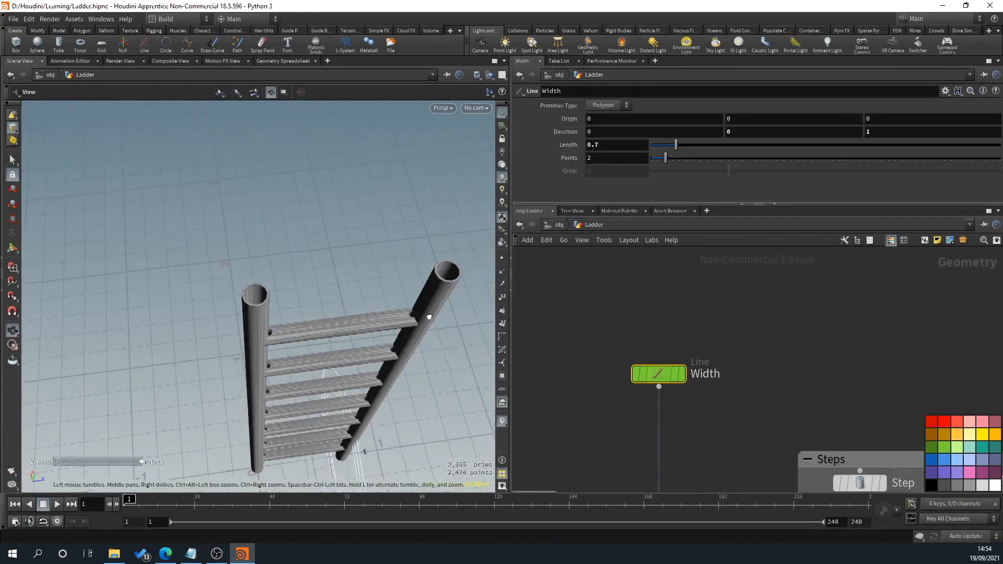
scroll(425, 309, up, 4)
mouse_move(678, 145)
mouse_down()
mouse_move(687, 149)
mouse_move(666, 148)
mouse_up()
key(ctrl+z)
scroll(774, 274, down, 4)
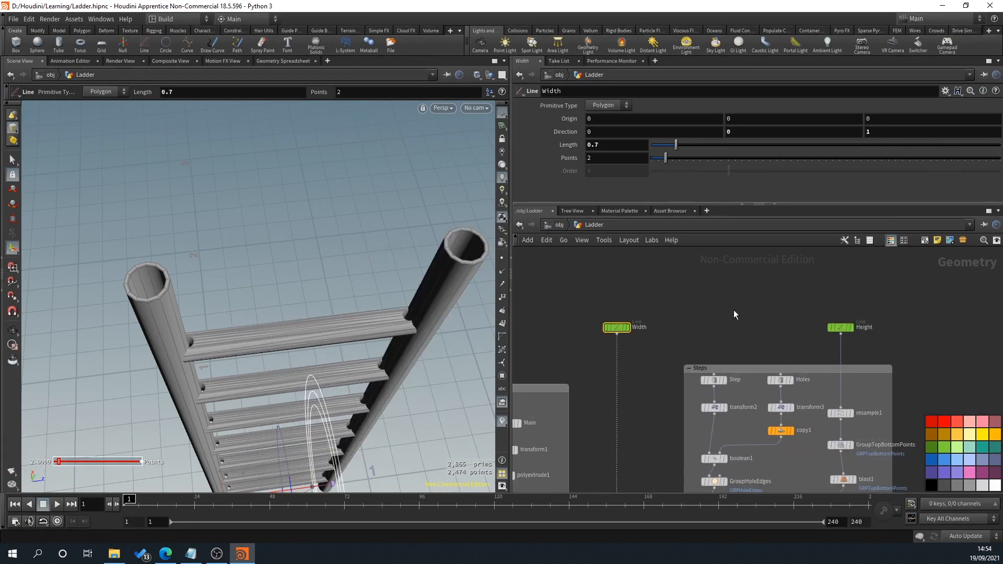
Step: Reduce the Height line's length to 1.32 and check how the posts and steps adapt
click(838, 329)
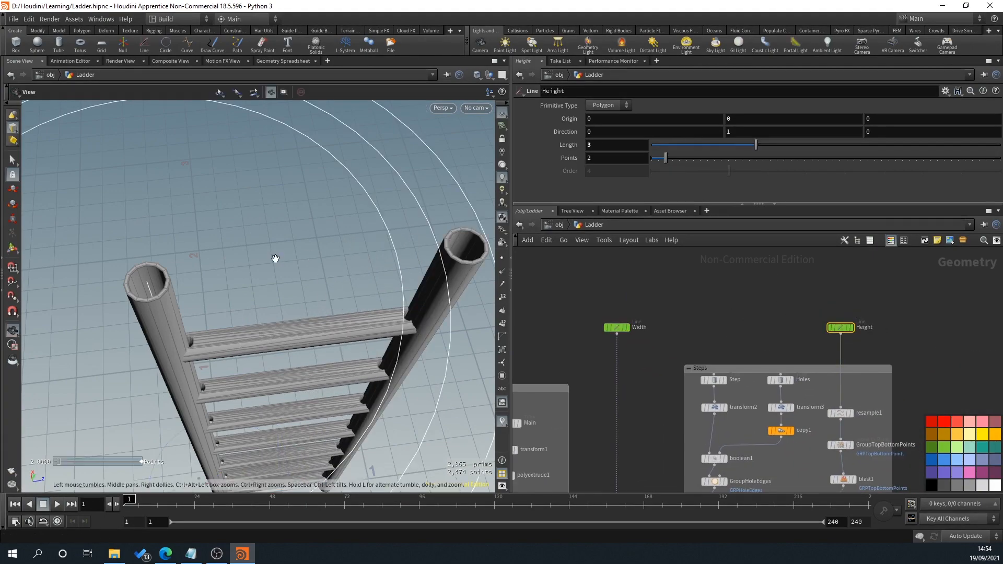
alt+drag(276, 257, 277, 199)
alt+right_drag(425, 226, 355, 209)
alt+middle_drag(355, 208, 348, 202)
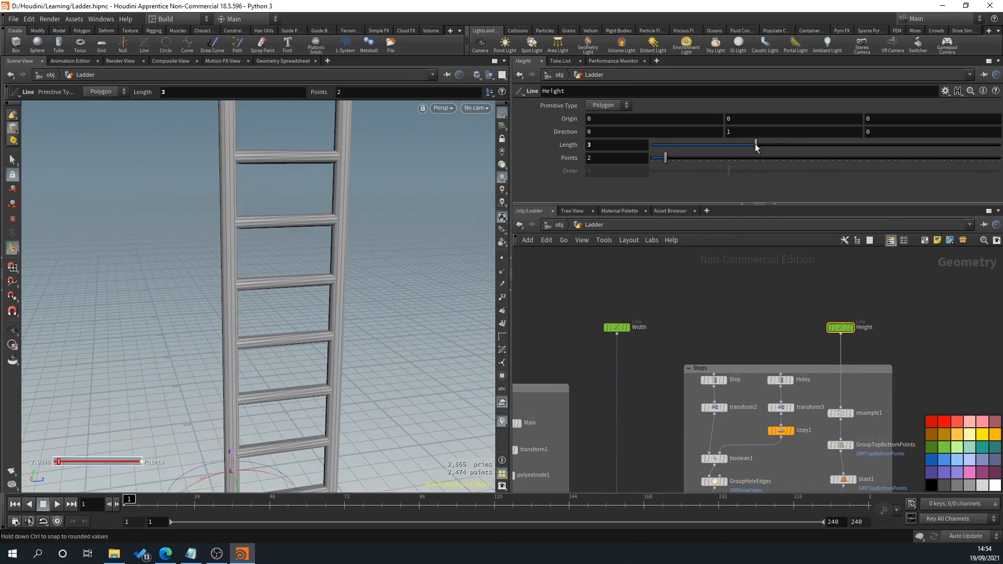
drag(756, 146, 697, 147)
key(Escape)
drag(331, 362, 262, 354)
scroll(262, 354, up, 3)
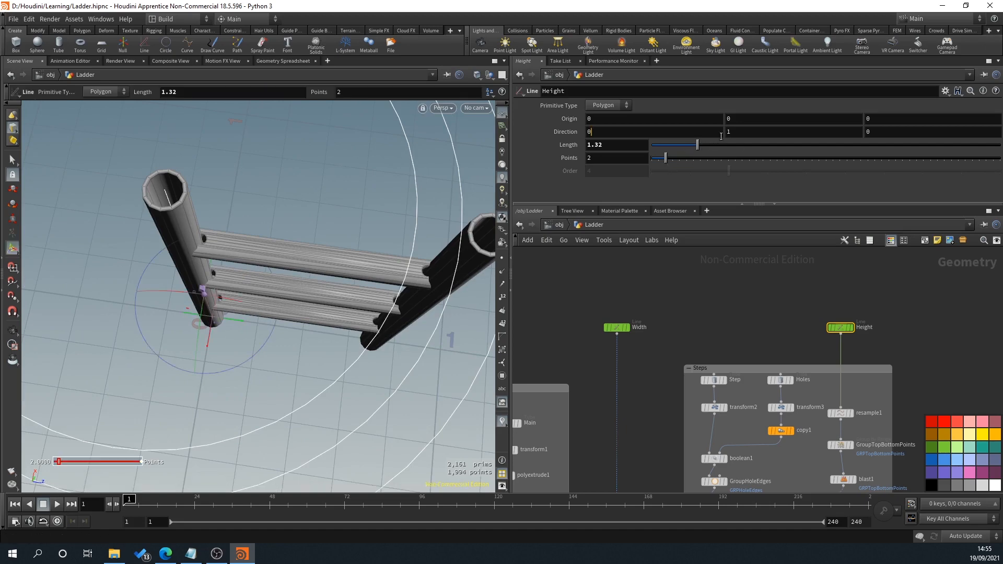
Step: Set the Height line's length to 3
click(720, 135)
drag(627, 147, 491, 141)
text(3)
key(Return)
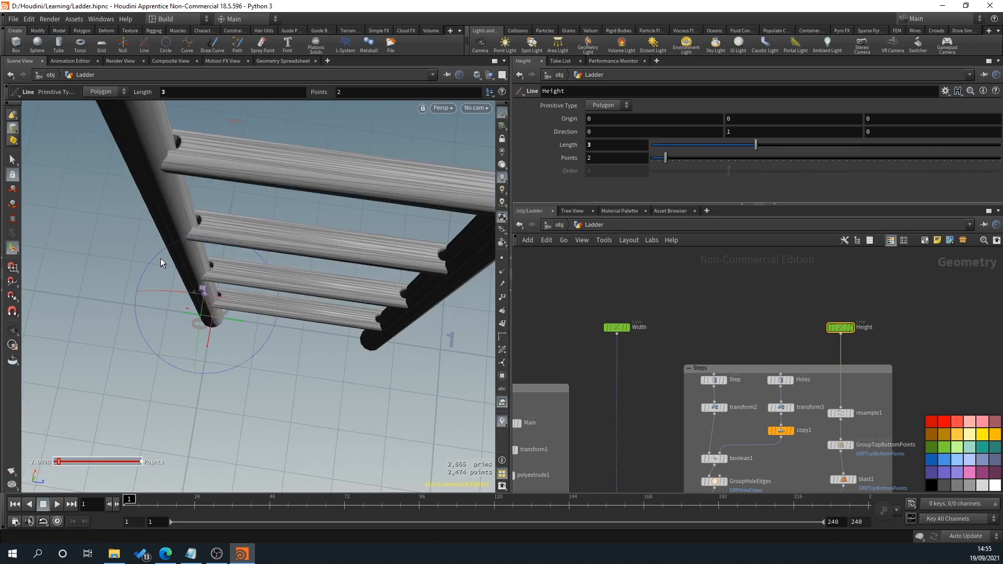
Step: Examine up close where the steps meet both main posts and how their surfaces are shaded
scroll(251, 291, down, 1)
drag(251, 290, 199, 226)
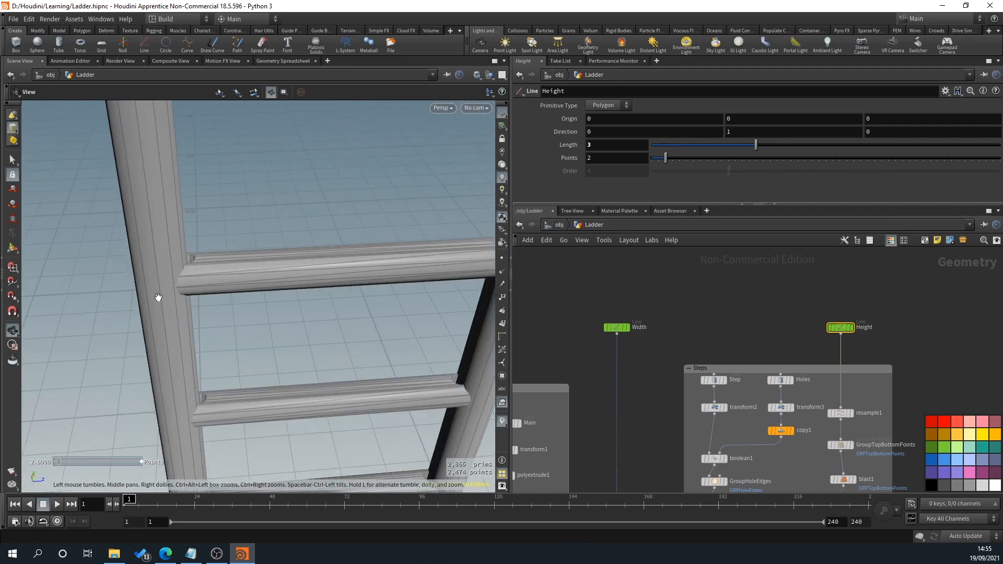
key(Return)
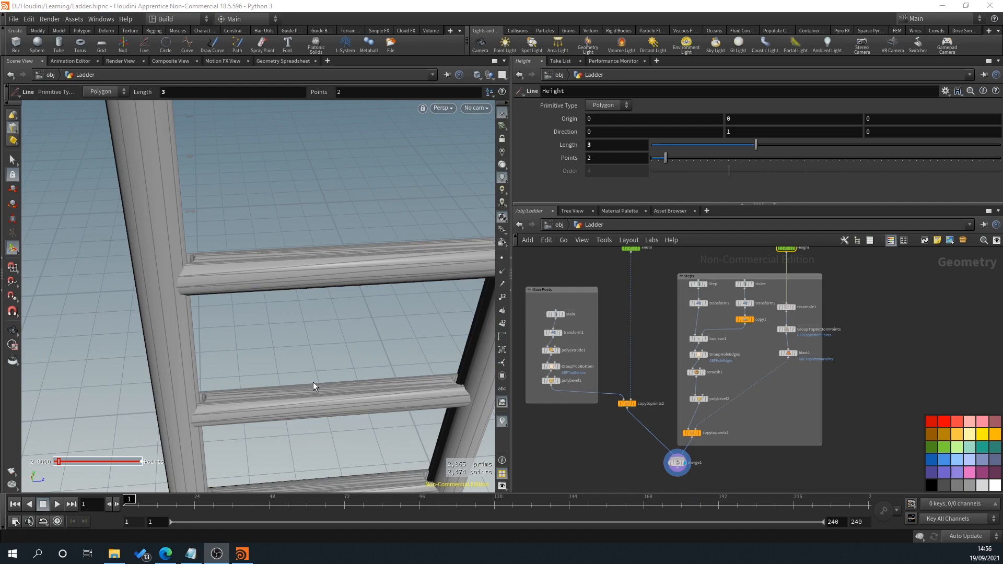
key(Escape)
drag(287, 346, 185, 347)
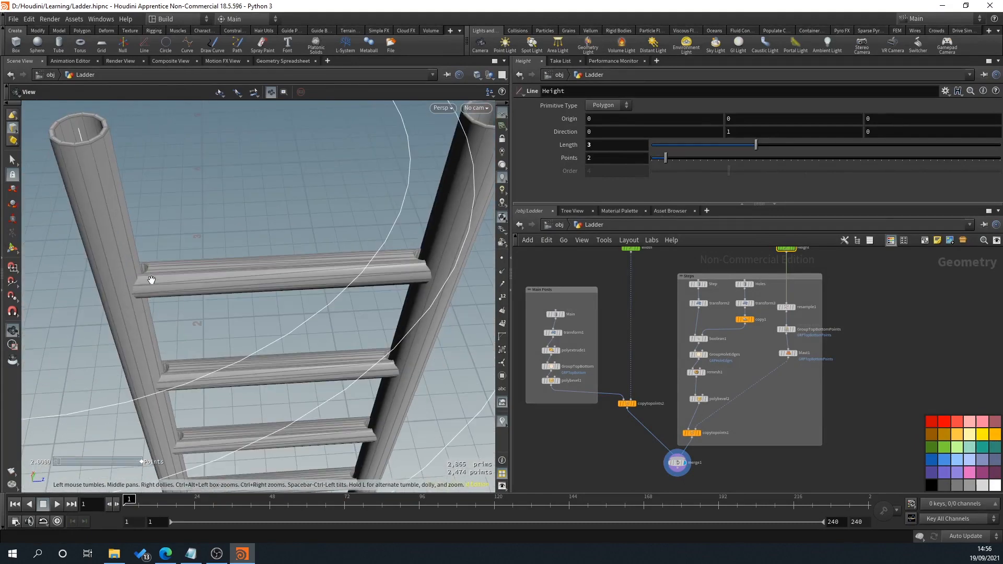
key(Return)
alt+drag(132, 251, 132, 273)
alt+right_drag(132, 273, 162, 262)
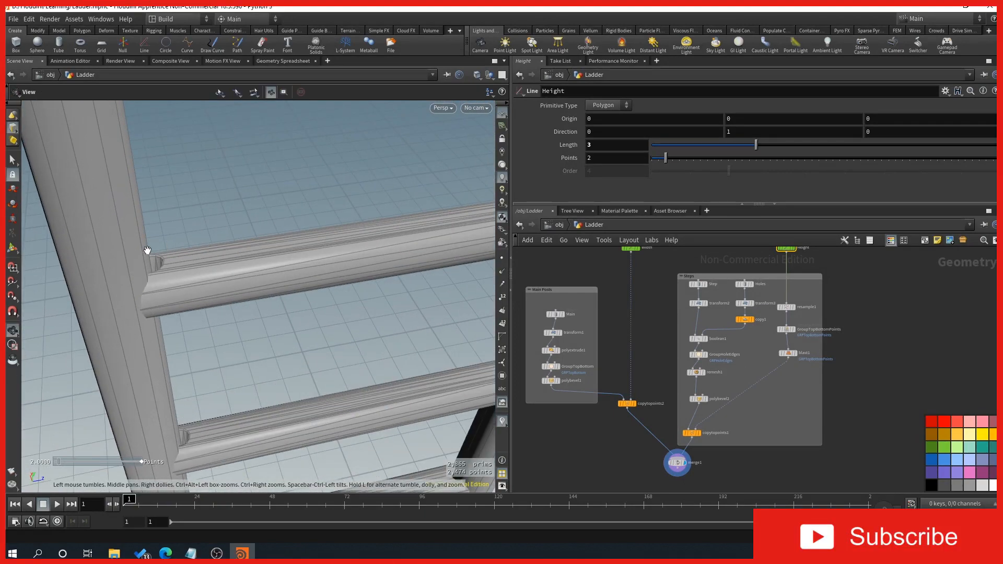
middle_drag(179, 273, 147, 332)
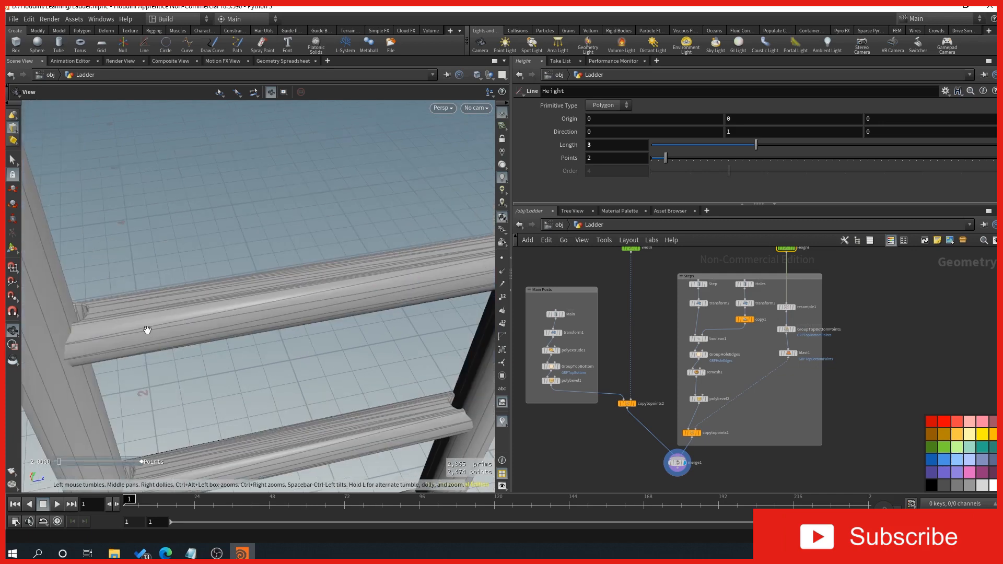
middle_drag(289, 284, 258, 322)
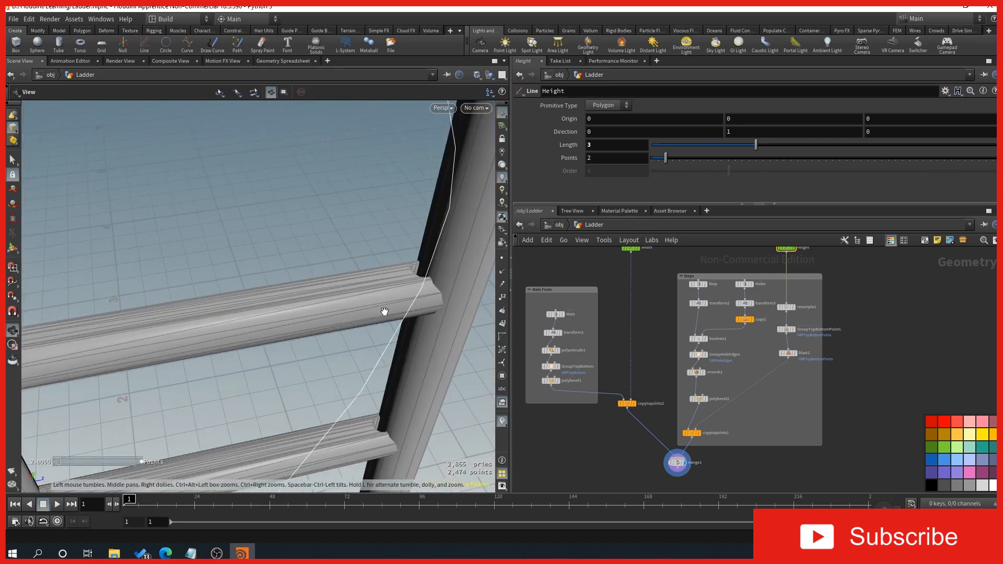
key(Return)
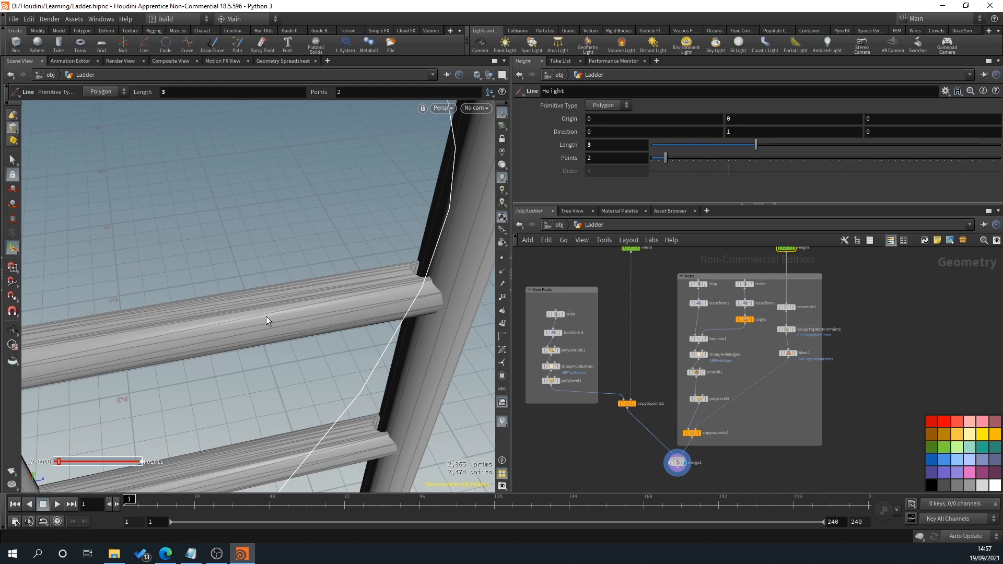
Step: Look over the upper part of the finished ladder, including the open post ends and top steps
scroll(266, 316, down, 5)
alt+drag(267, 316, 277, 375)
key(Return)
scroll(288, 347, up, 5)
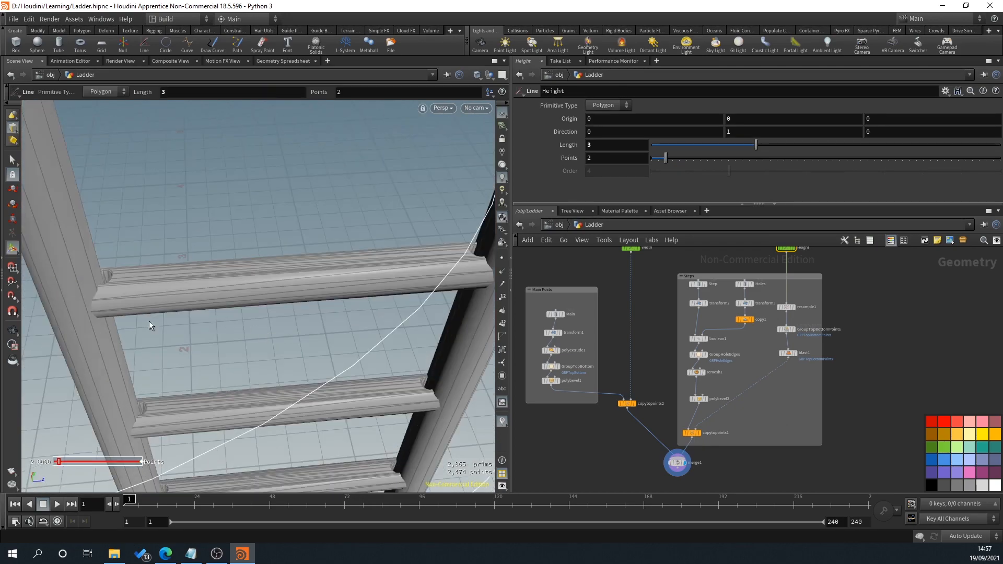
key(Escape)
scroll(161, 323, down, 6)
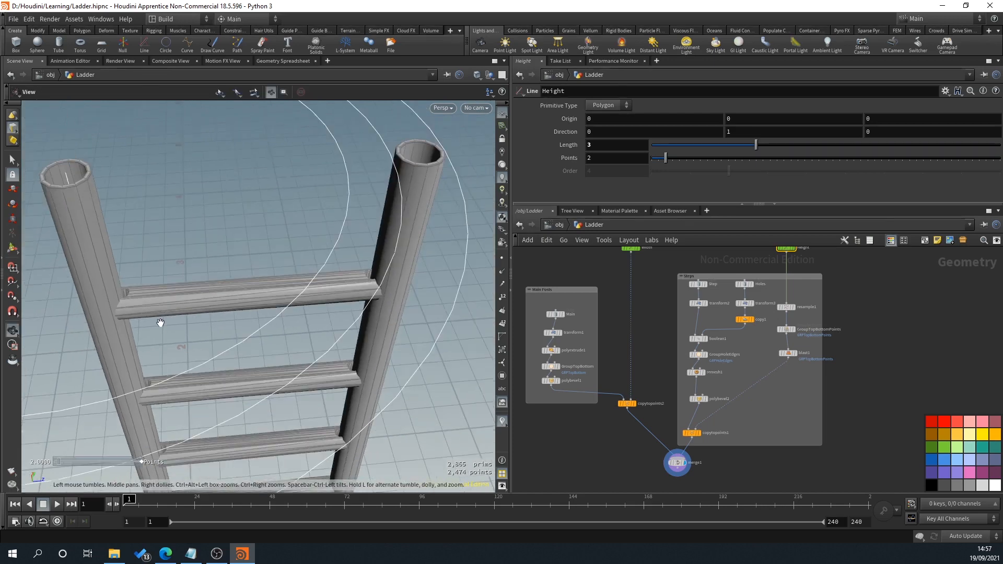
drag(213, 385, 257, 376)
key(Return)
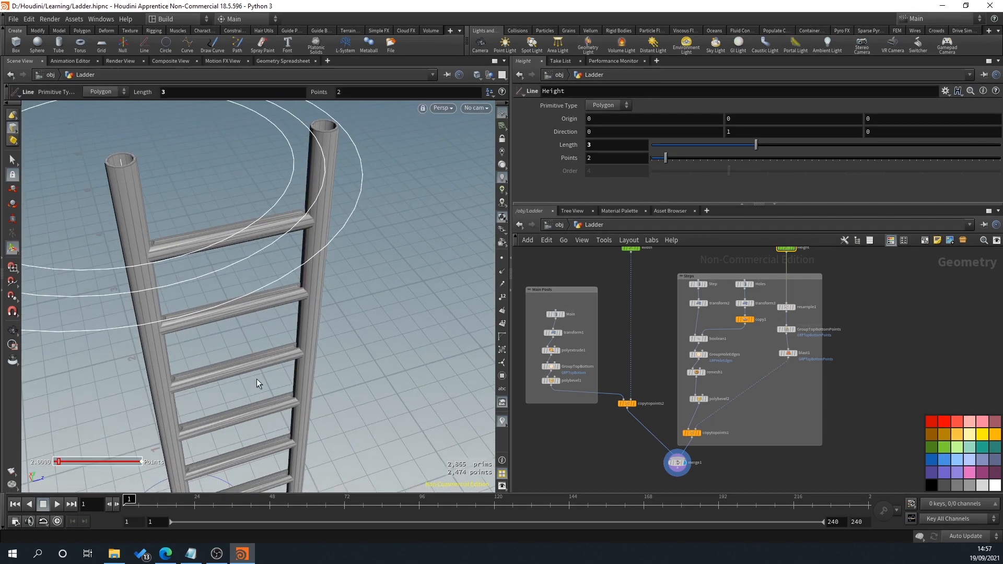